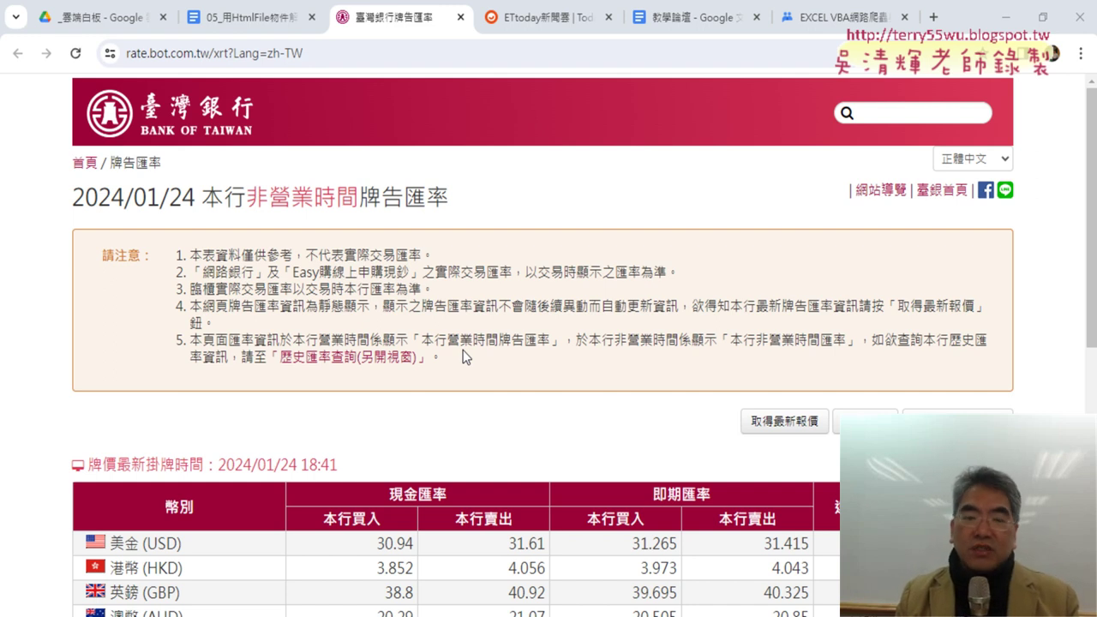
Step: Run the 爬取台銀匯率 button macro in Excel to fill A1:E20 with 19 currencies' Bank of Taiwan rates
{"action": "scroll", "coordinate": [462, 356], "scroll_direction": "down", "scroll_amount": 4}
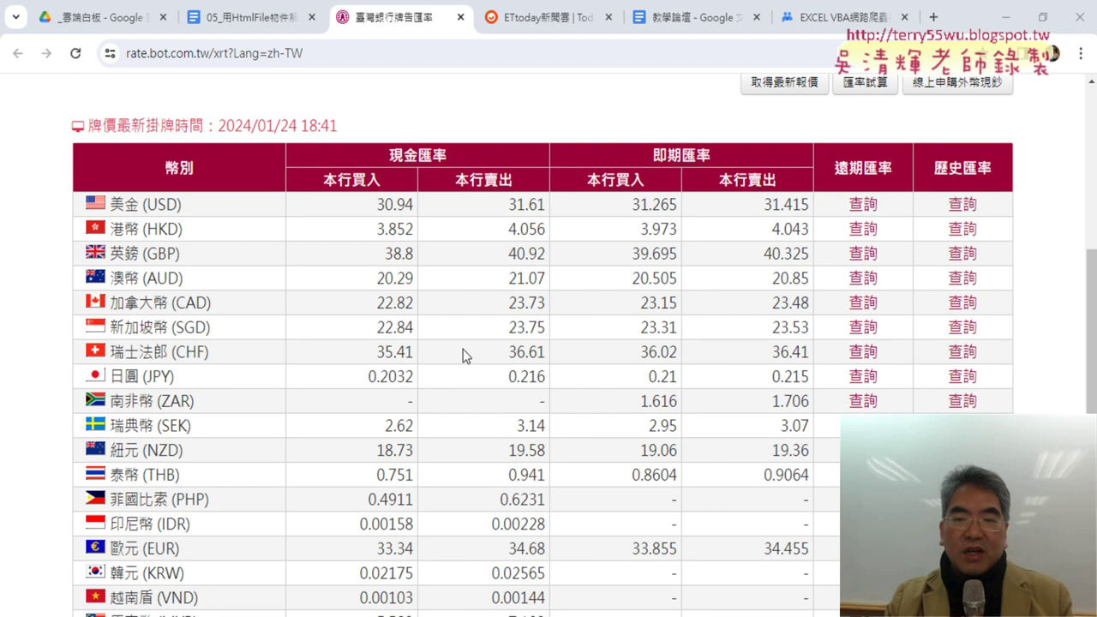
{"action": "scroll", "coordinate": [463, 356], "scroll_direction": "down", "scroll_amount": 1}
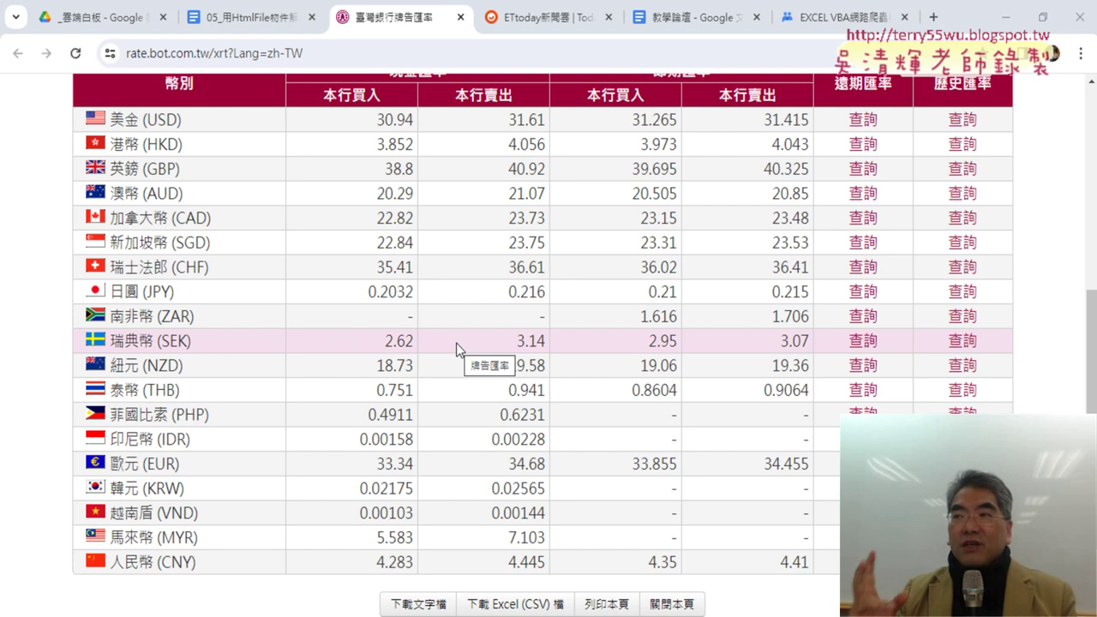
{"action": "scroll", "coordinate": [456, 347], "scroll_direction": "up", "scroll_amount": 1}
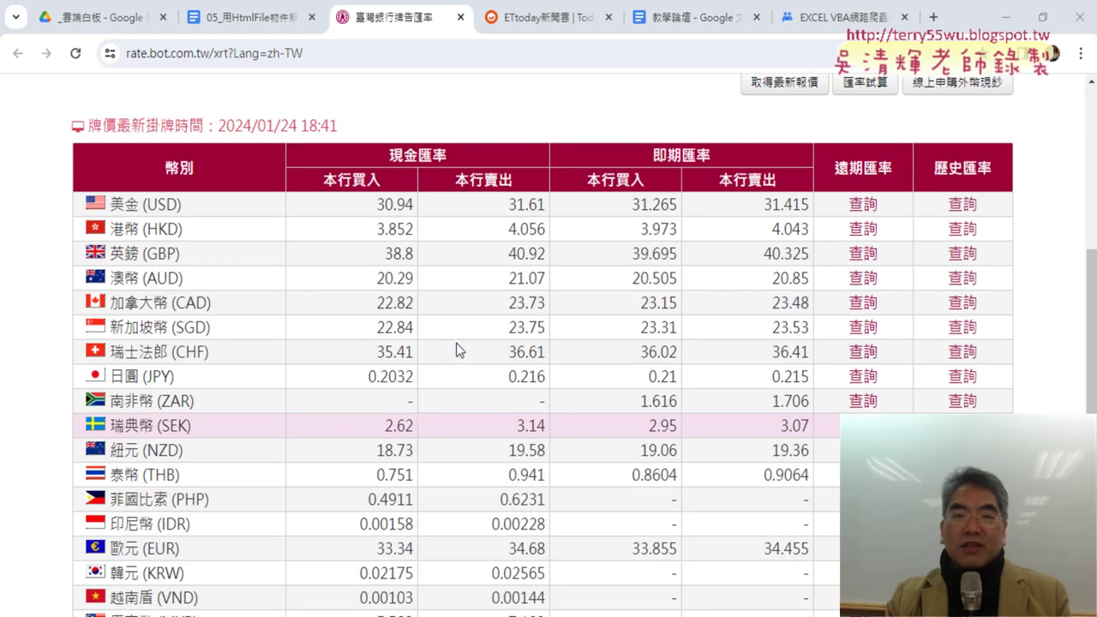
{"action": "scroll", "coordinate": [456, 347], "scroll_direction": "up", "scroll_amount": 1}
{"action": "scroll", "coordinate": [457, 348], "scroll_direction": "up", "scroll_amount": 2}
{"action": "scroll", "coordinate": [456, 348], "scroll_direction": "up", "scroll_amount": 1}
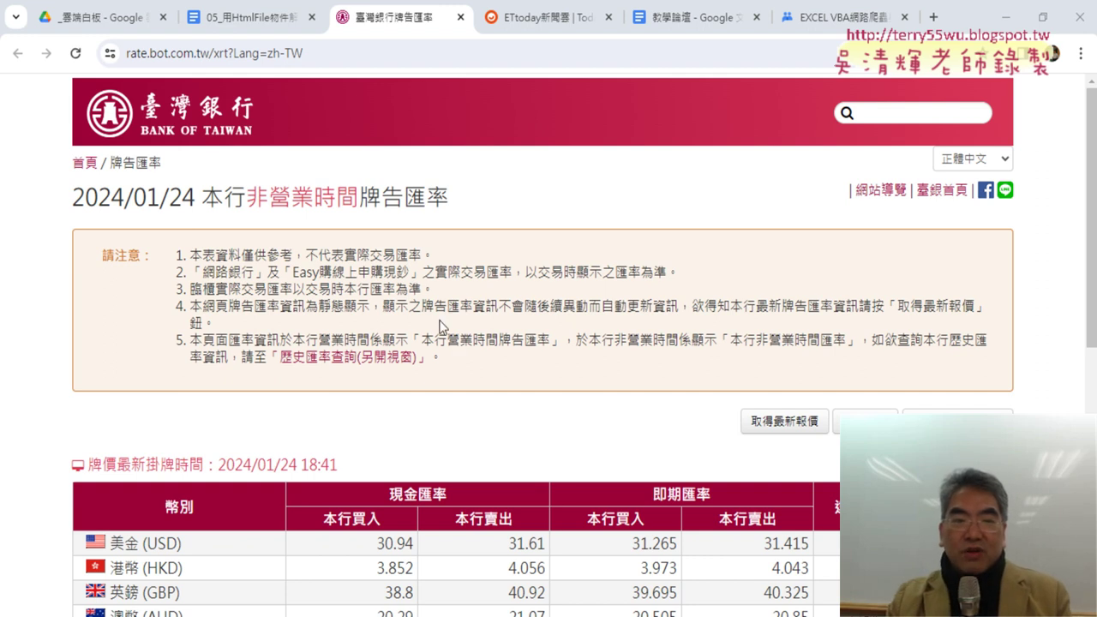
{"action": "scroll", "coordinate": [489, 364], "scroll_direction": "down", "scroll_amount": 3}
{"action": "scroll", "coordinate": [290, 290], "scroll_direction": "down", "scroll_amount": 2}
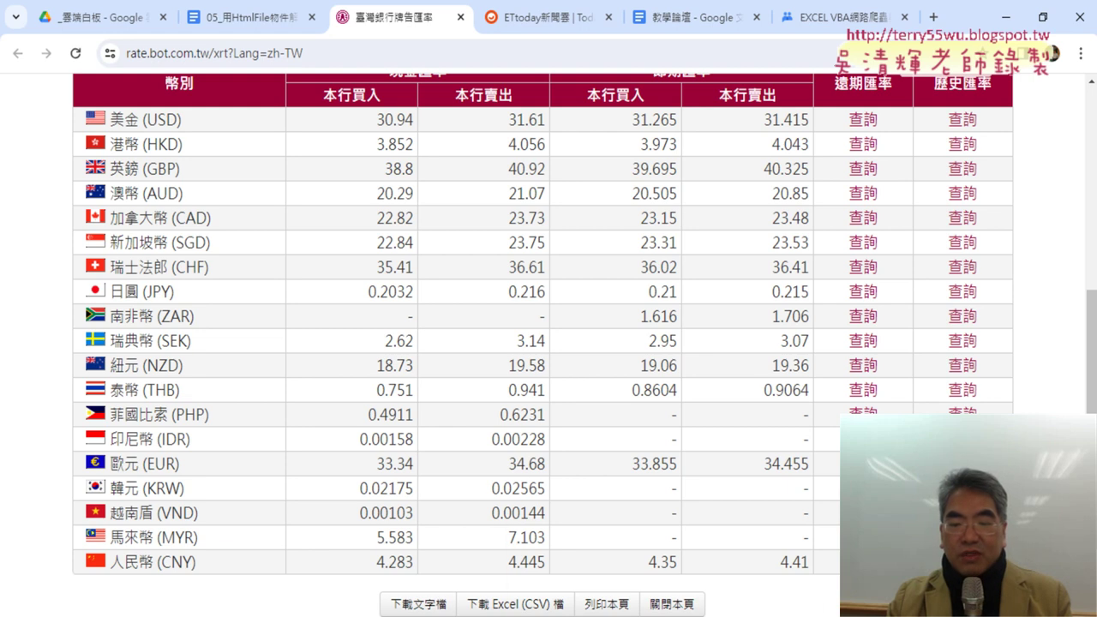
{"action": "left_click", "coordinate": [621, 591]}
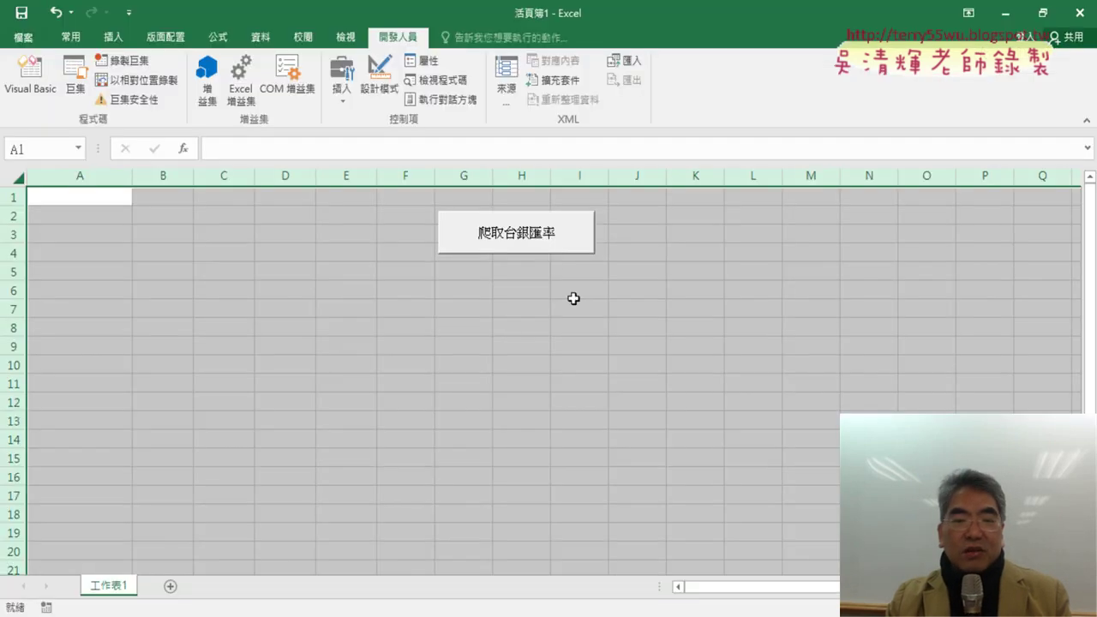
{"action": "left_click", "coordinate": [184, 274]}
{"action": "left_click", "coordinate": [568, 243]}
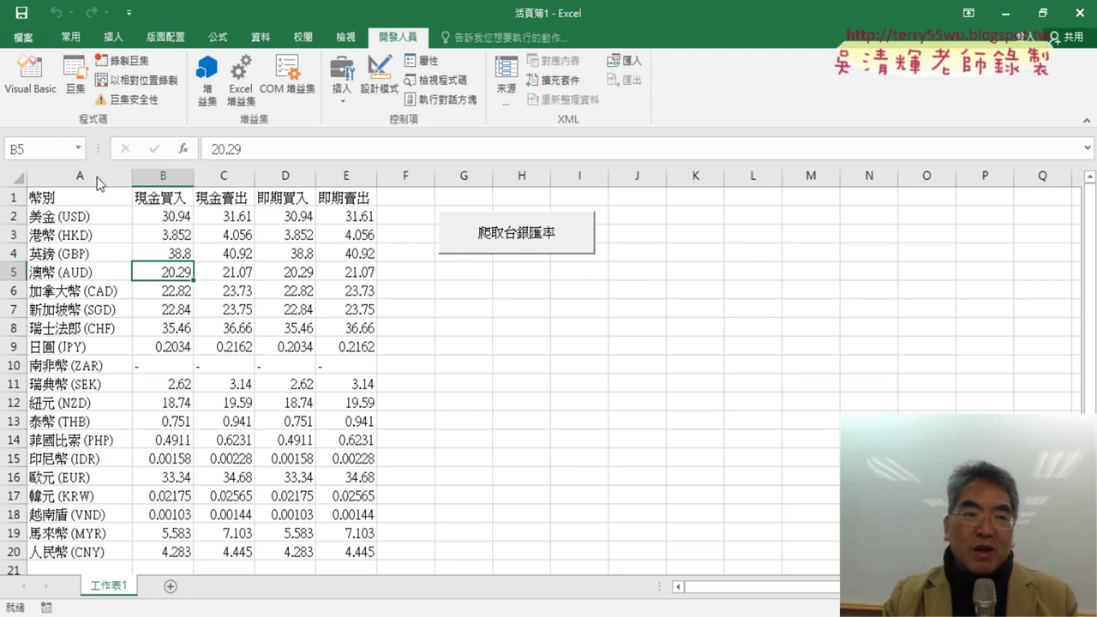
Step: Create a new blank workbook and close 活頁簿1 without saving
{"action": "left_click", "coordinate": [23, 37]}
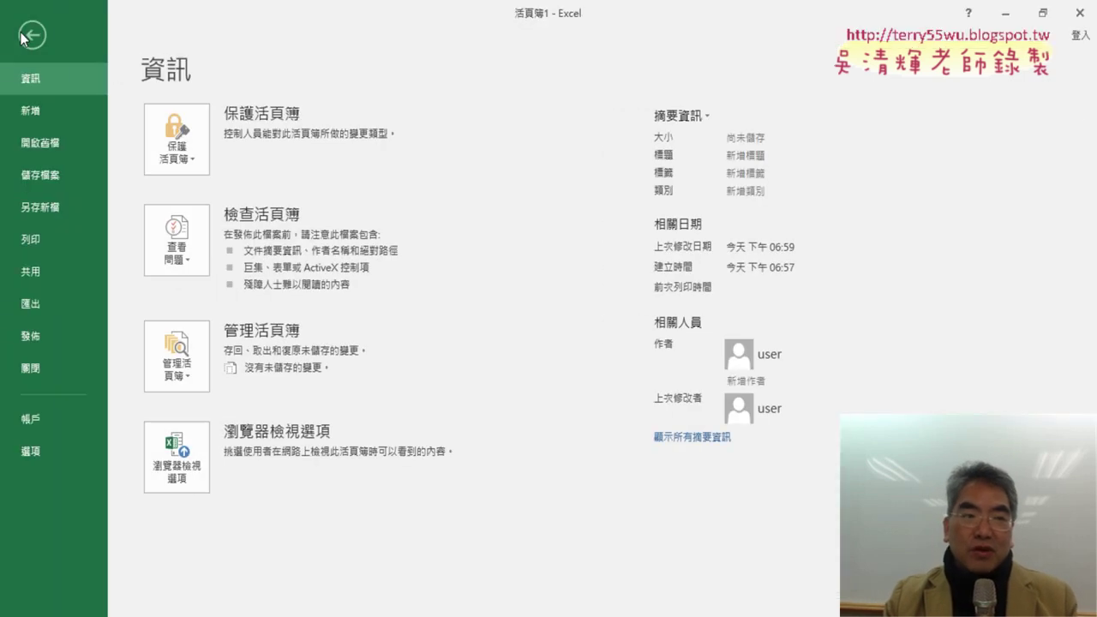
{"action": "left_click", "coordinate": [59, 118]}
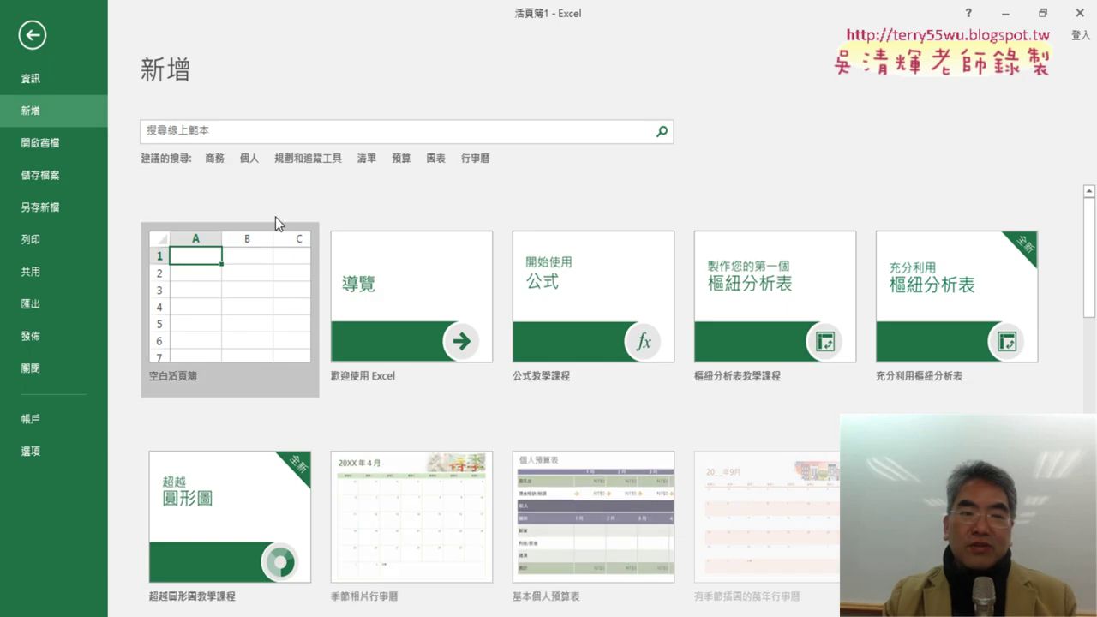
{"action": "left_click", "coordinate": [247, 308]}
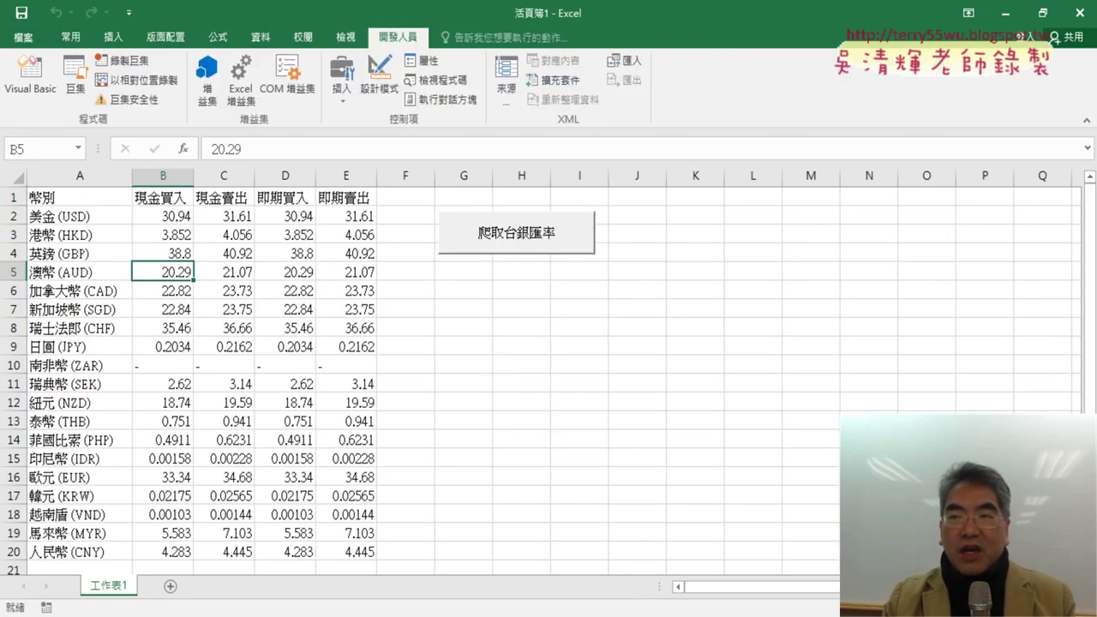
{"action": "left_click", "coordinate": [1079, 12]}
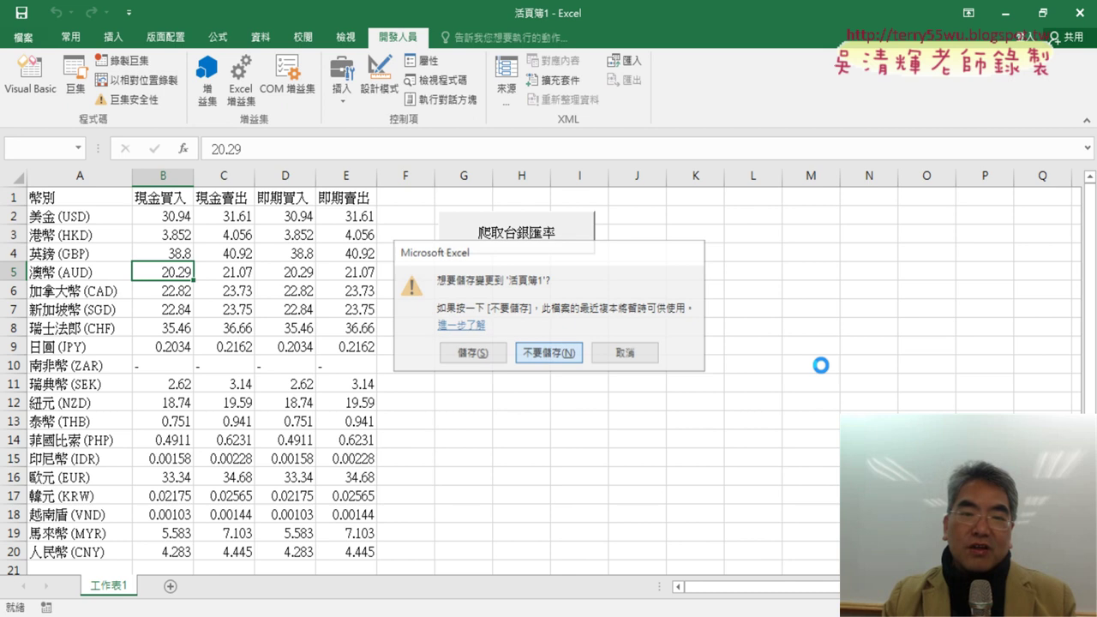
{"action": "left_click", "coordinate": [400, 38]}
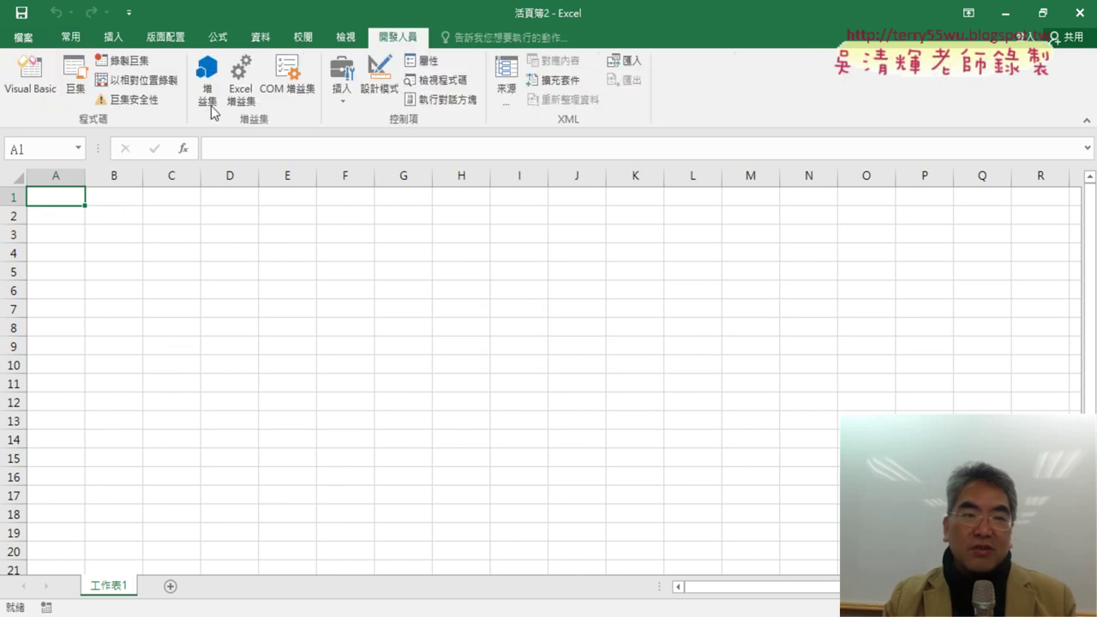
Step: Open the Visual Basic editor and insert an empty Module1 under 工作表1
{"action": "left_click", "coordinate": [31, 77]}
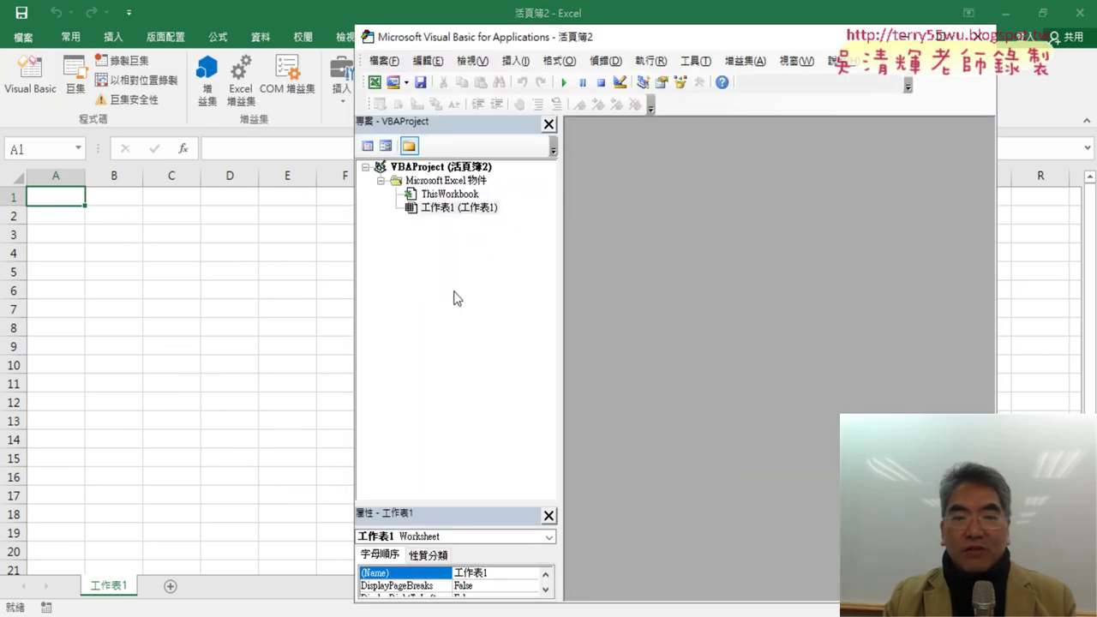
{"action": "right_click", "coordinate": [466, 212]}
{"action": "mouse_move", "coordinate": [521, 283]}
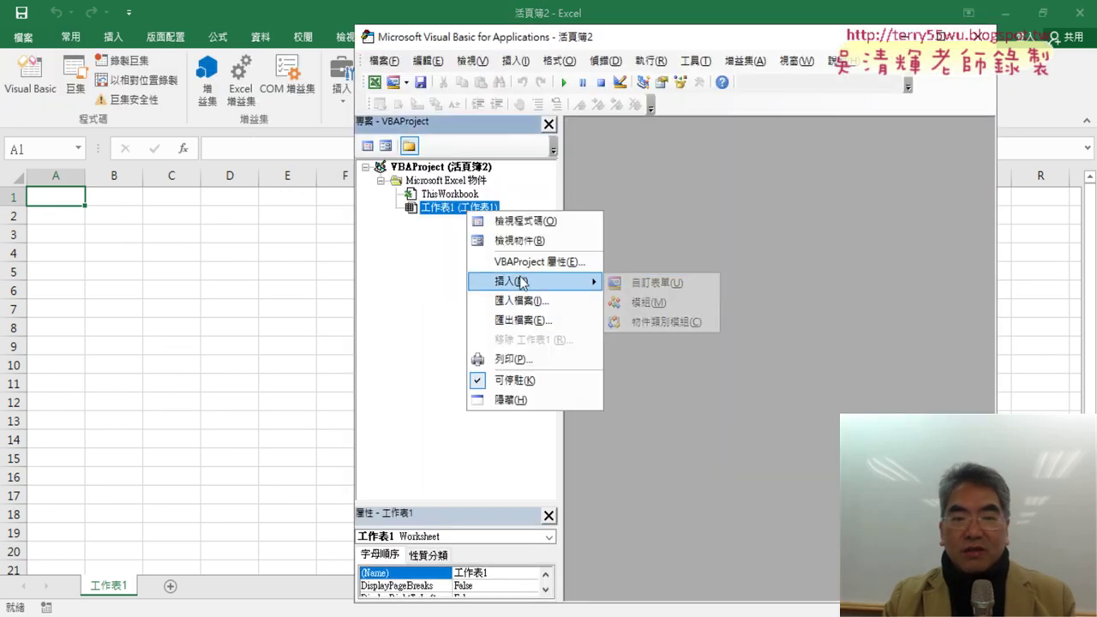
{"action": "left_click", "coordinate": [691, 305]}
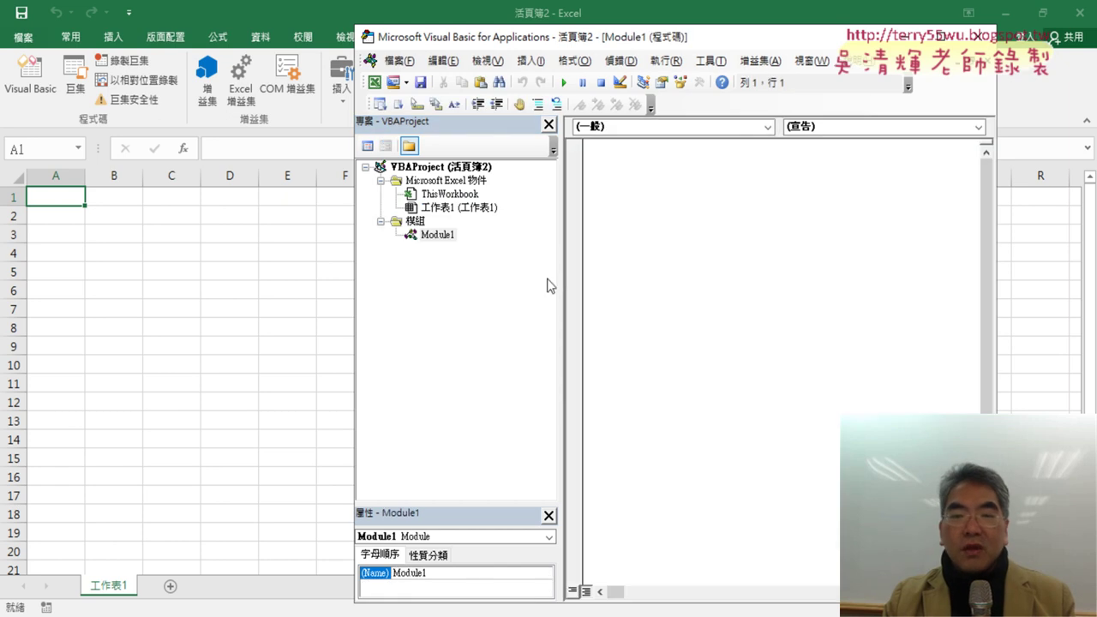
{"action": "left_click_drag", "start_coordinate": [559, 279], "coordinate": [470, 277]}
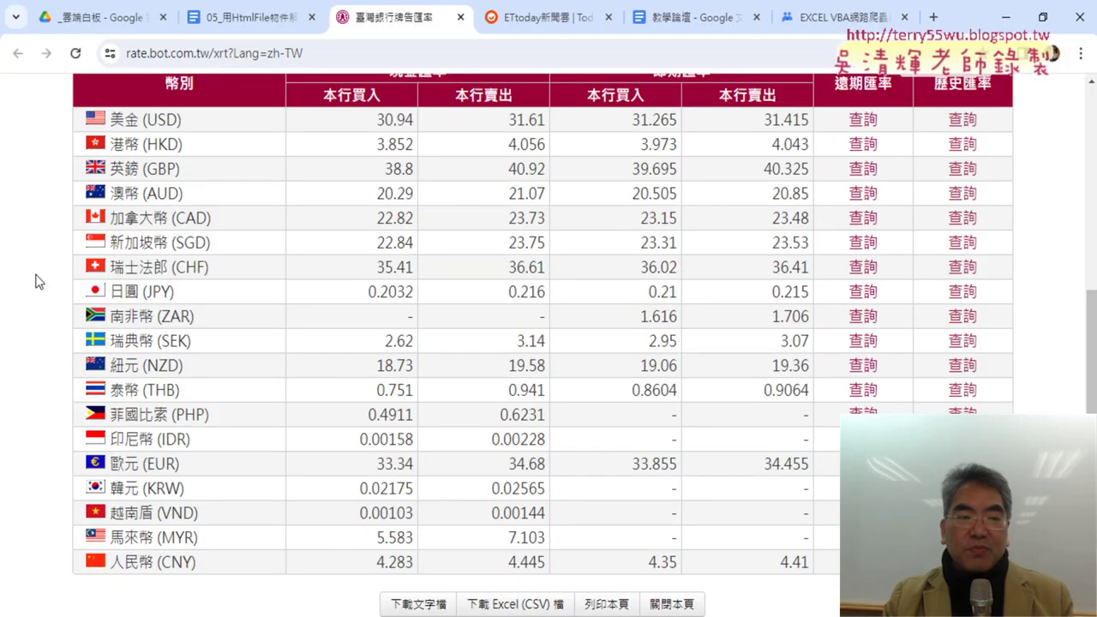
{"action": "right_click", "coordinate": [36, 277]}
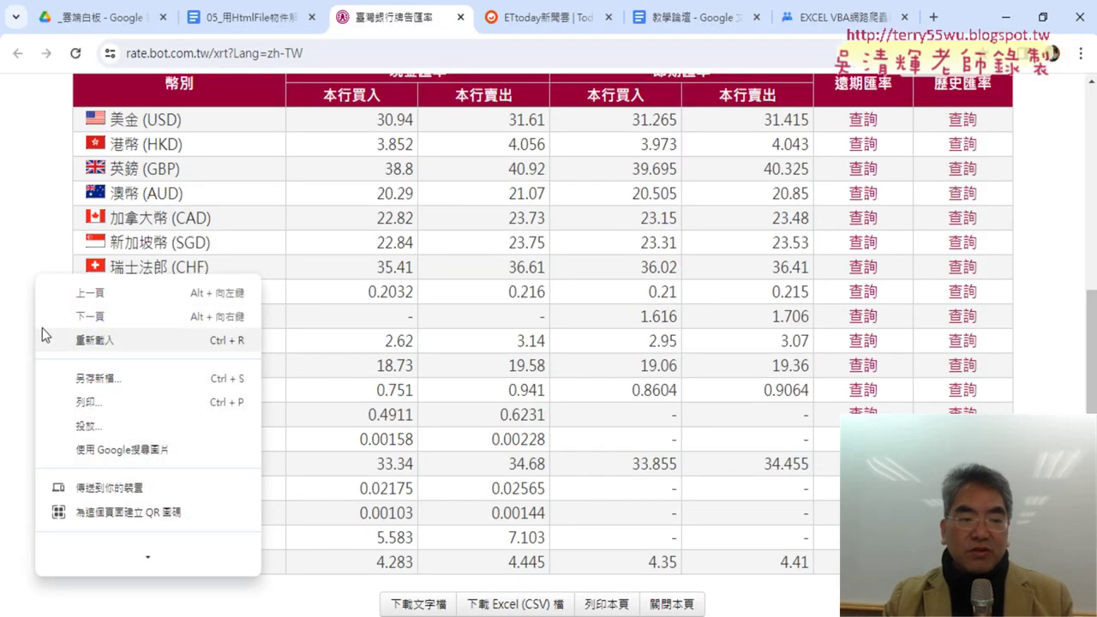
{"action": "mouse_move", "coordinate": [129, 559]}
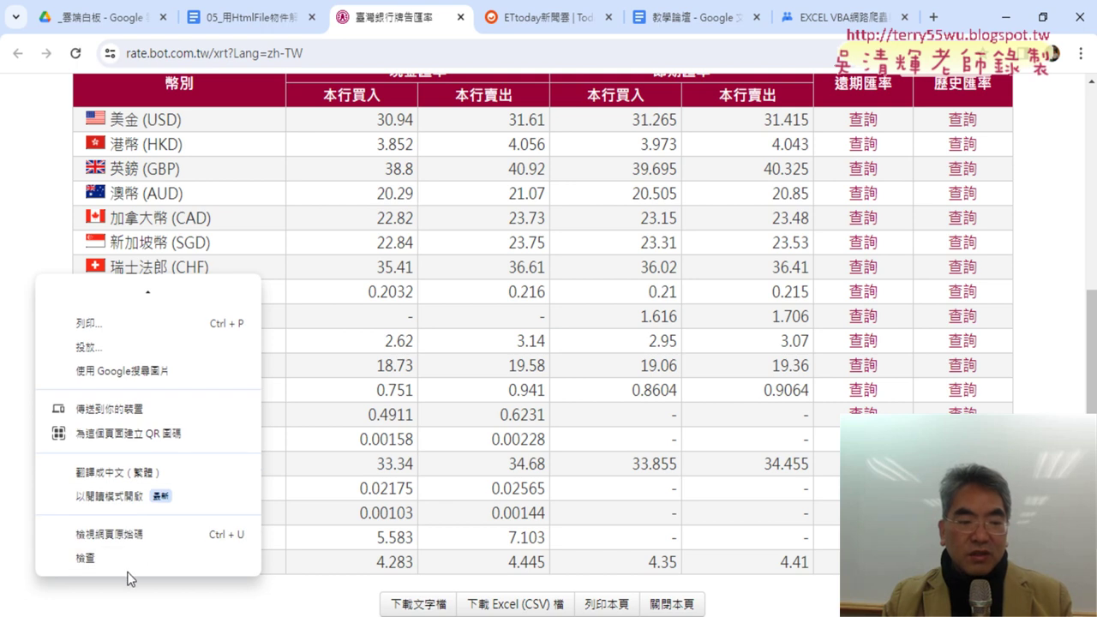
{"action": "left_click", "coordinate": [136, 536]}
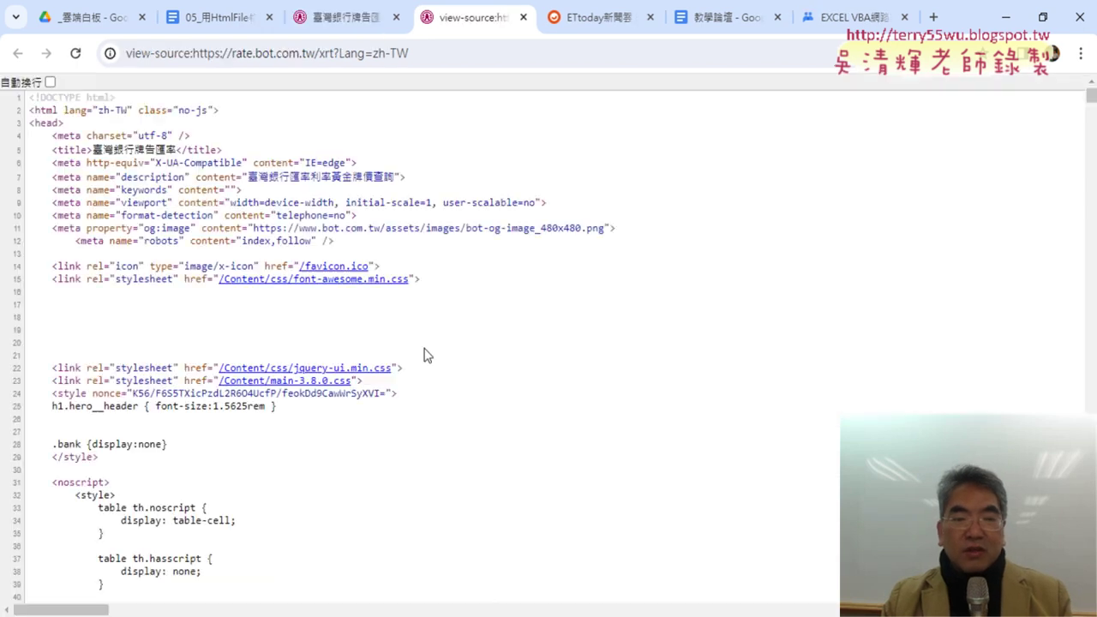
{"action": "scroll", "coordinate": [211, 135], "scroll_direction": "down", "scroll_amount": 1}
{"action": "scroll", "coordinate": [160, 140], "scroll_direction": "down", "scroll_amount": 7}
{"action": "scroll", "coordinate": [154, 166], "scroll_direction": "down", "scroll_amount": 7}
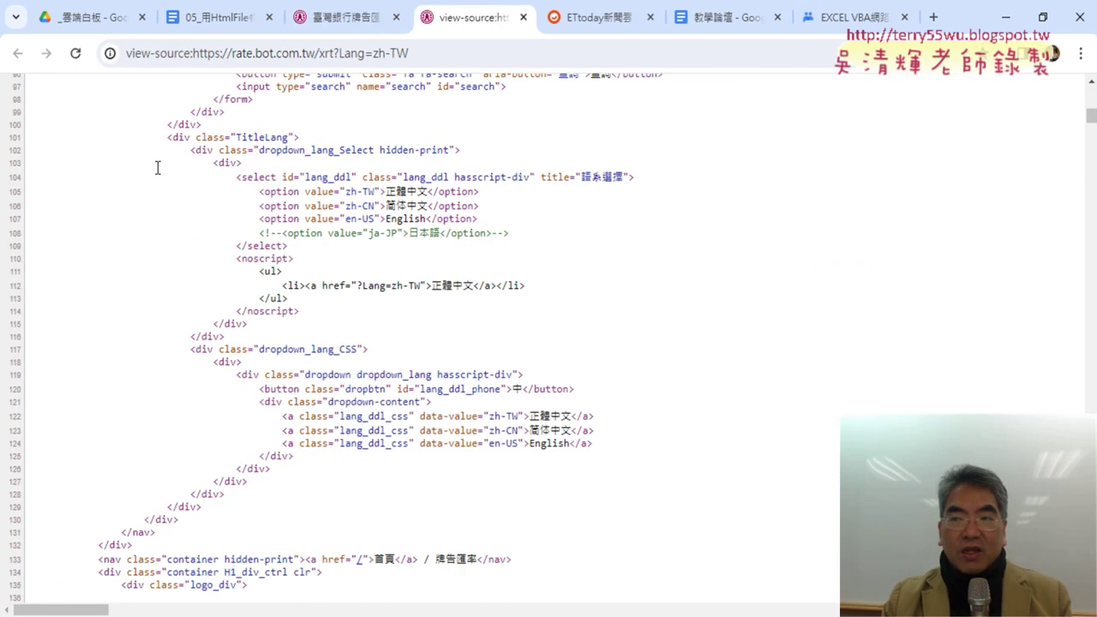
{"action": "scroll", "coordinate": [203, 270], "scroll_direction": "down", "scroll_amount": 7}
{"action": "scroll", "coordinate": [204, 269], "scroll_direction": "down", "scroll_amount": 2}
{"action": "mouse_move", "coordinate": [1090, 134]}
{"action": "left_mouse_down"}
{"action": "mouse_move", "coordinate": [1090, 600]}
{"action": "mouse_move", "coordinate": [1090, 96]}
{"action": "left_mouse_up"}
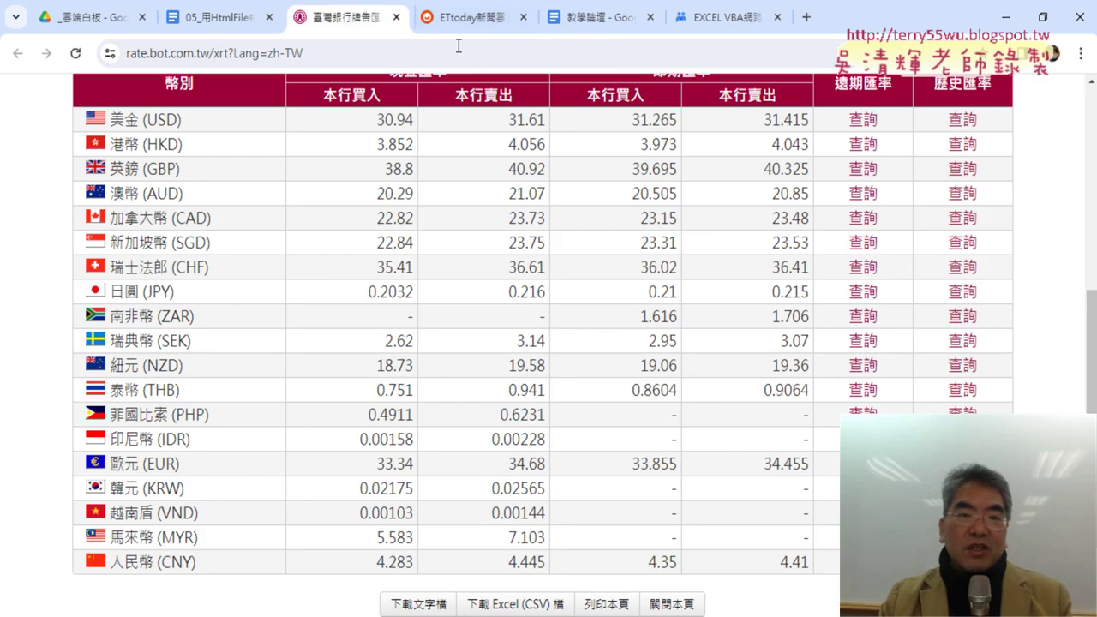
{"action": "left_click", "coordinate": [522, 17]}
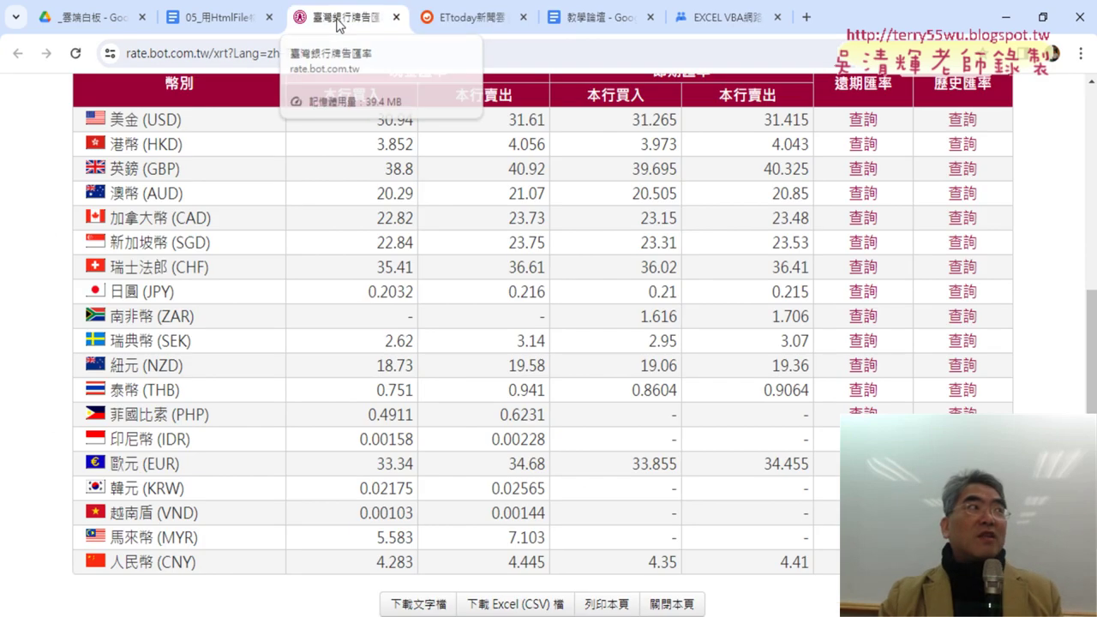
Step: Find the ETTODAY scraping macro code in the Google Docs lesson notes
{"action": "left_click", "coordinate": [216, 22]}
{"action": "scroll", "coordinate": [789, 372], "scroll_direction": "up", "scroll_amount": 3}
{"action": "scroll", "coordinate": [785, 370], "scroll_direction": "up", "scroll_amount": 5}
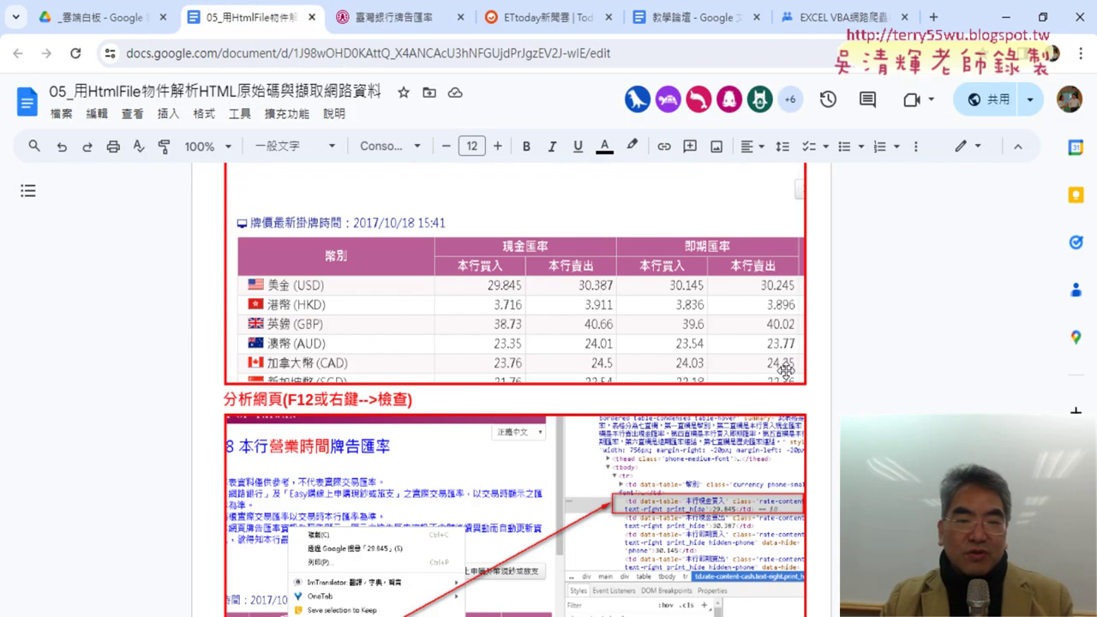
{"action": "scroll", "coordinate": [785, 370], "scroll_direction": "up", "scroll_amount": 5}
{"action": "scroll", "coordinate": [786, 370], "scroll_direction": "up", "scroll_amount": 2}
{"action": "scroll", "coordinate": [786, 370], "scroll_direction": "up", "scroll_amount": 3}
{"action": "scroll", "coordinate": [787, 371], "scroll_direction": "up", "scroll_amount": 1}
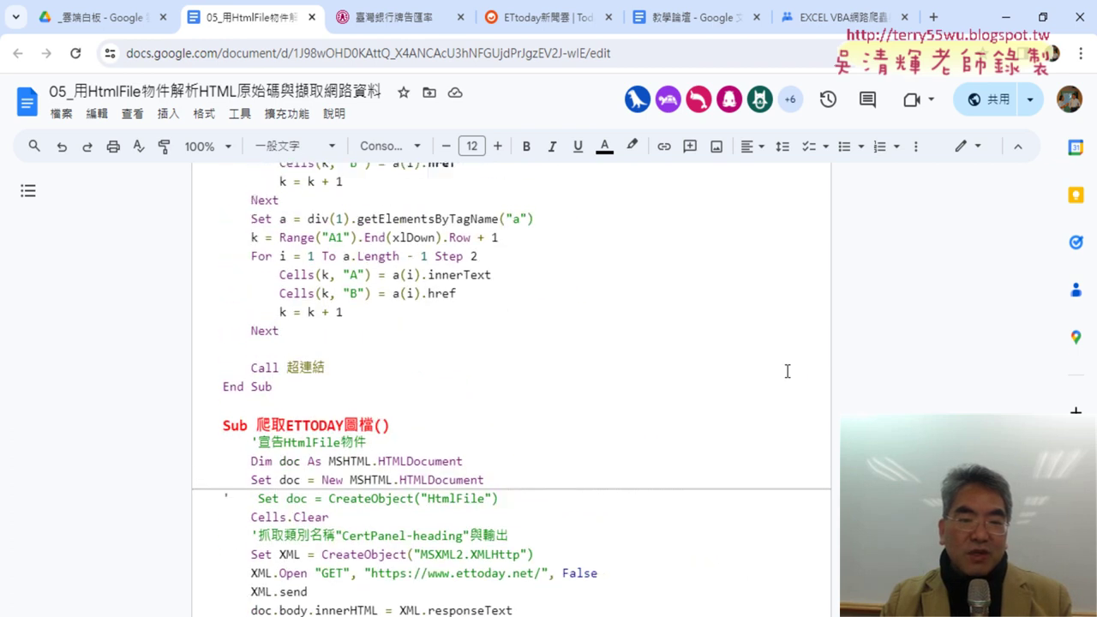
{"action": "scroll", "coordinate": [787, 371], "scroll_direction": "up", "scroll_amount": 4}
{"action": "scroll", "coordinate": [787, 371], "scroll_direction": "up", "scroll_amount": 2}
{"action": "scroll", "coordinate": [786, 371], "scroll_direction": "up", "scroll_amount": 1}
{"action": "scroll", "coordinate": [786, 371], "scroll_direction": "down", "scroll_amount": 2}
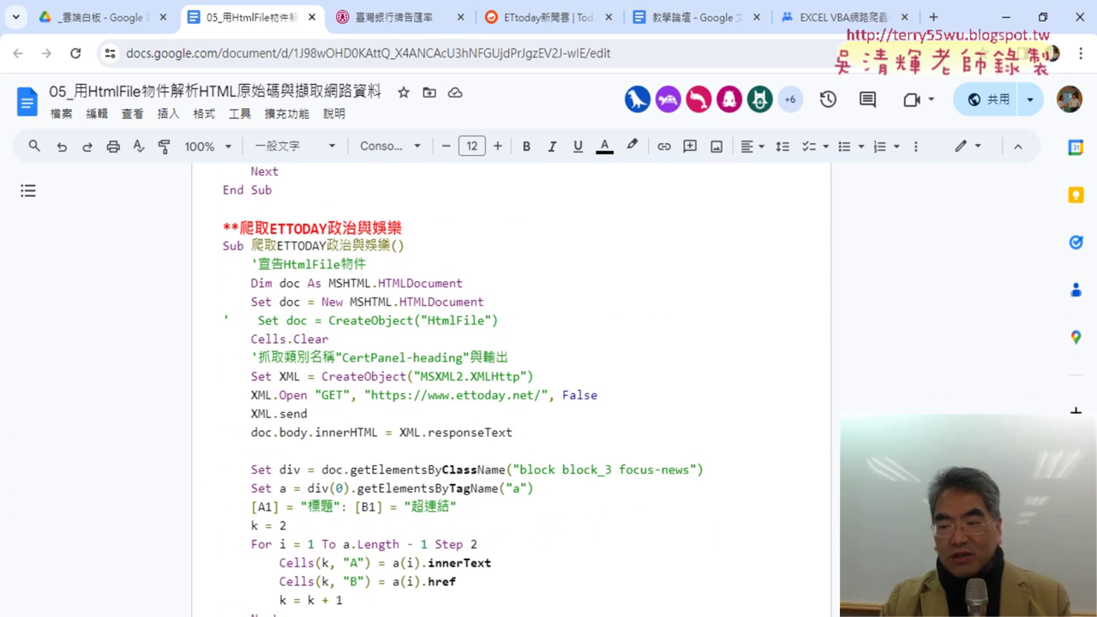
{"action": "scroll", "coordinate": [421, 315], "scroll_direction": "down", "scroll_amount": 1}
{"action": "scroll", "coordinate": [369, 257], "scroll_direction": "up", "scroll_amount": 1}
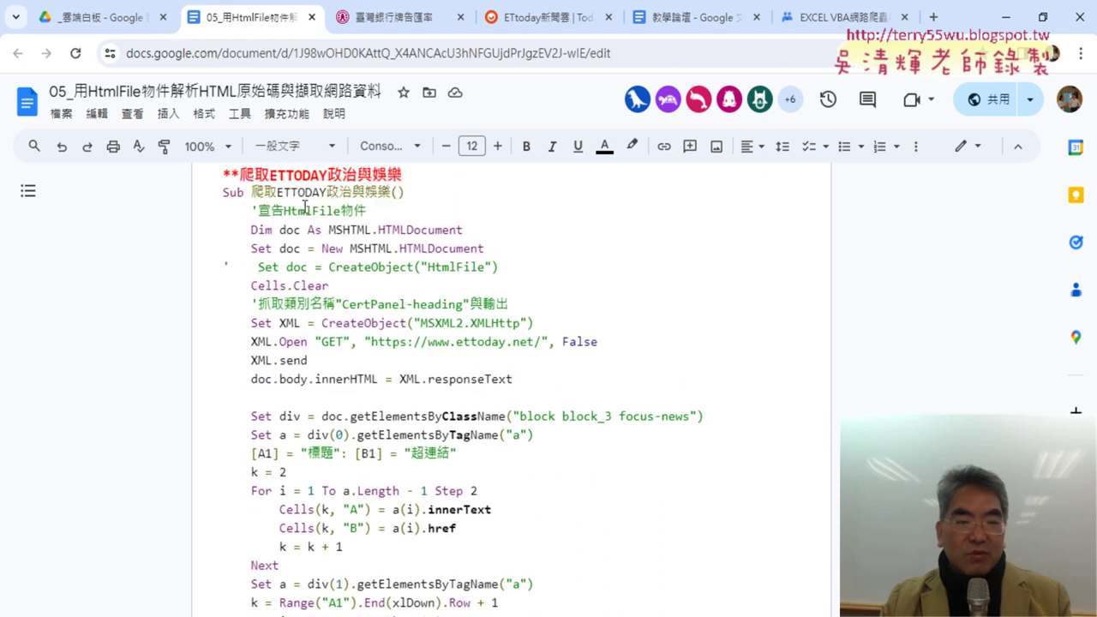
{"action": "mouse_move", "coordinate": [221, 245]}
{"action": "left_mouse_down"}
{"action": "mouse_move", "coordinate": [417, 247]}
{"action": "mouse_move", "coordinate": [447, 433]}
{"action": "mouse_move", "coordinate": [548, 433]}
{"action": "left_mouse_up"}
{"action": "key", "text": "ctrl+c"}
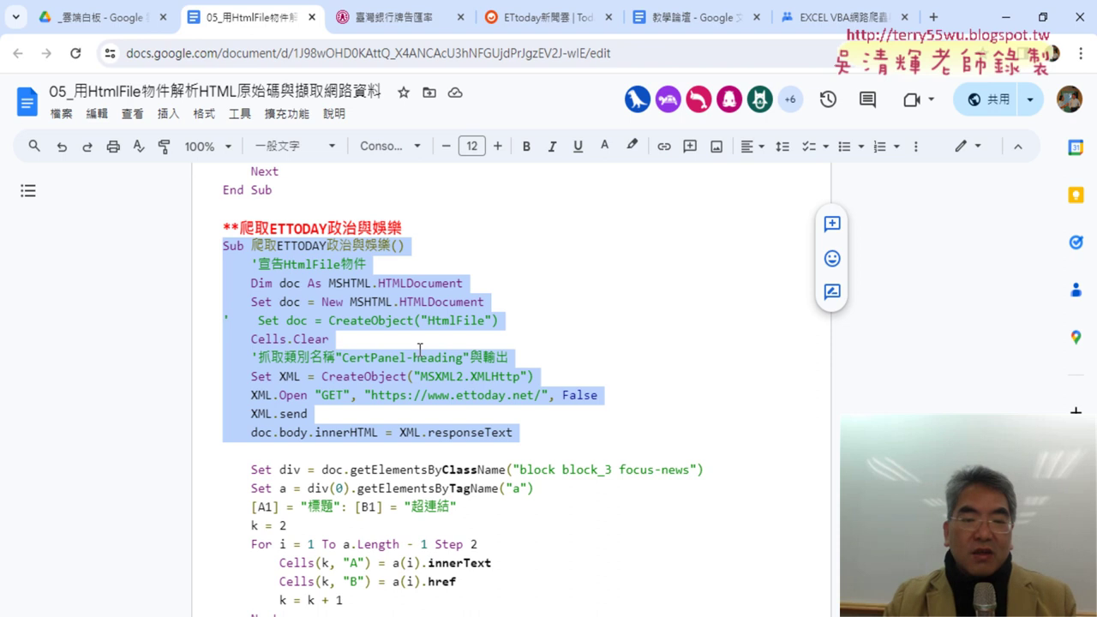
Step: Select the 爬取ETTODAY政治與娛樂 sub through the responseText line, copy it, and return to Excel
{"action": "left_click", "coordinate": [463, 398]}
{"action": "left_click_drag", "start_coordinate": [372, 398], "coordinate": [537, 401]}
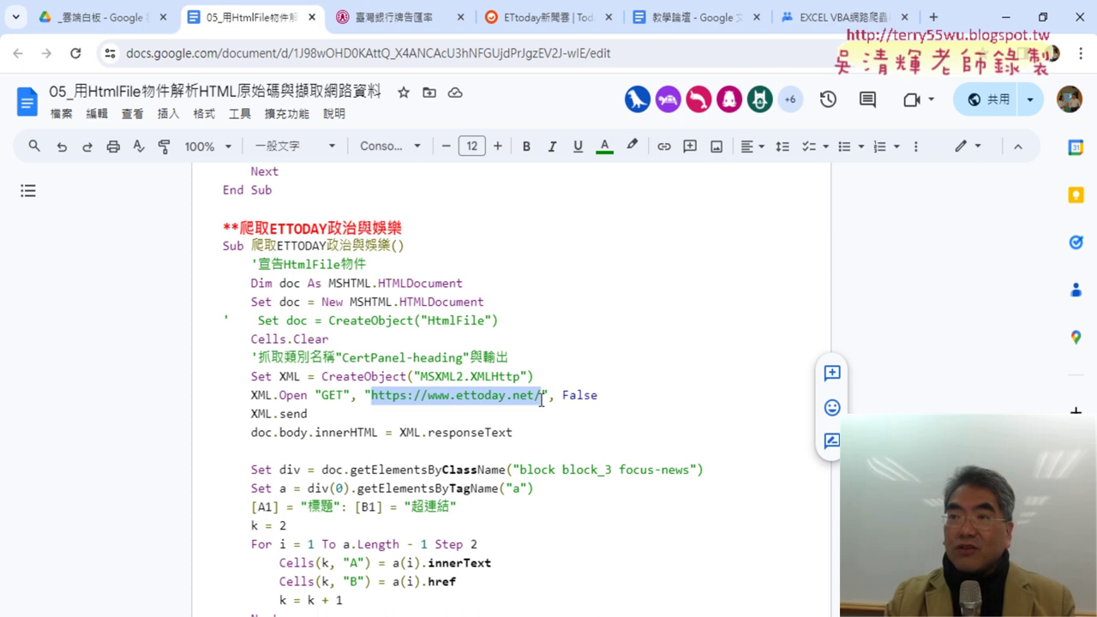
{"action": "left_click_drag", "start_coordinate": [535, 438], "coordinate": [195, 252]}
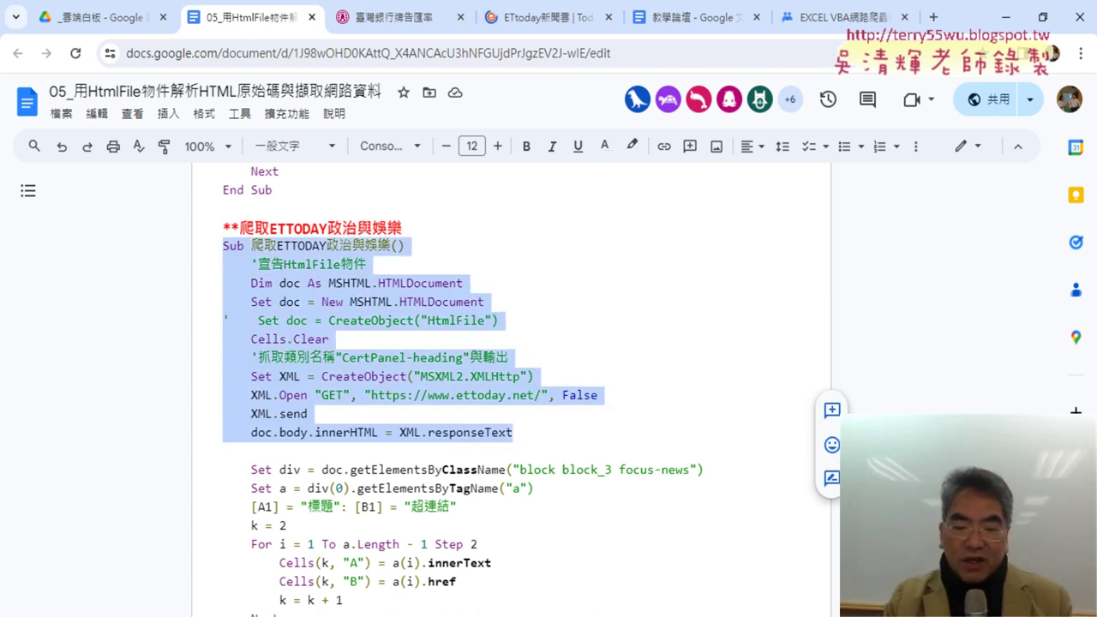
{"action": "key", "text": "alt+Tab"}
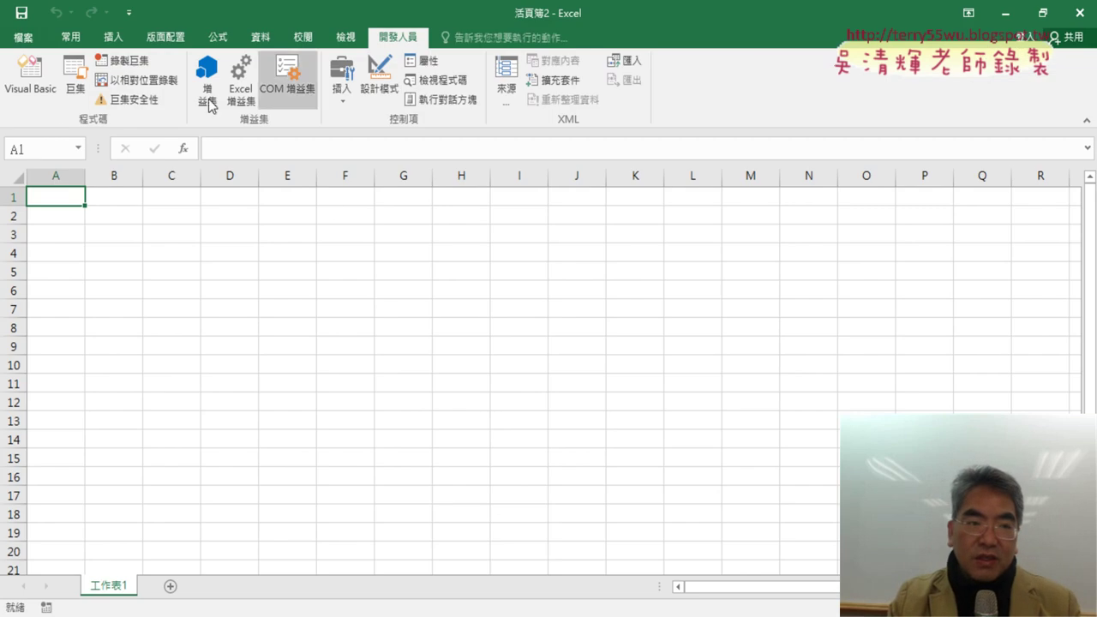
Step: Paste the copied code into Module1 and rename the Sub to 爬取台銀外匯
{"action": "left_click", "coordinate": [31, 75]}
{"action": "right_click", "coordinate": [560, 227]}
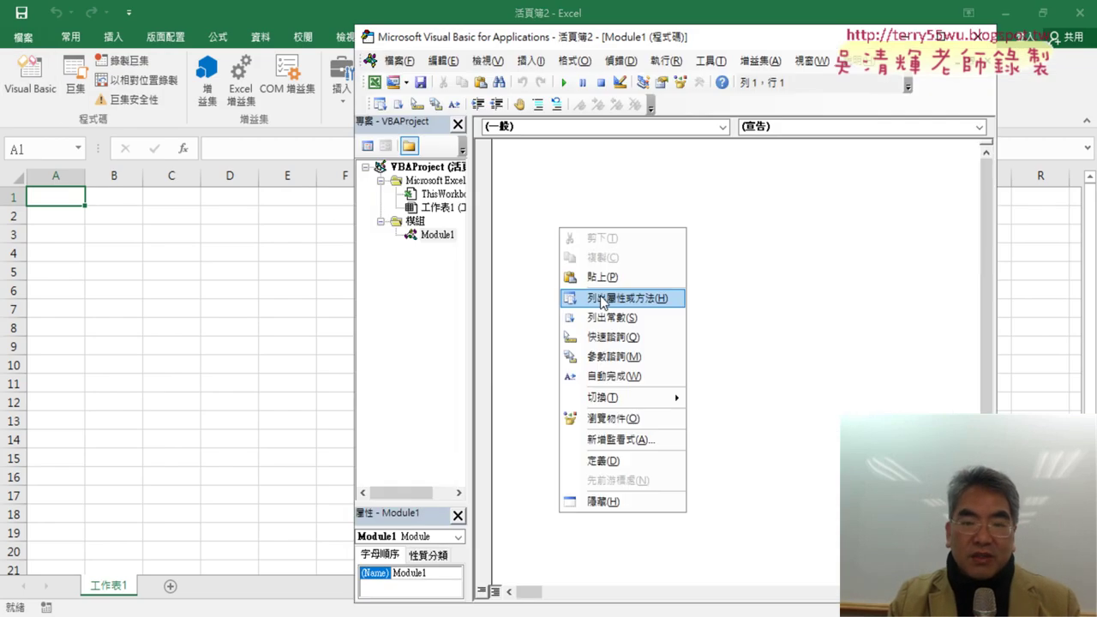
{"action": "left_click", "coordinate": [601, 277]}
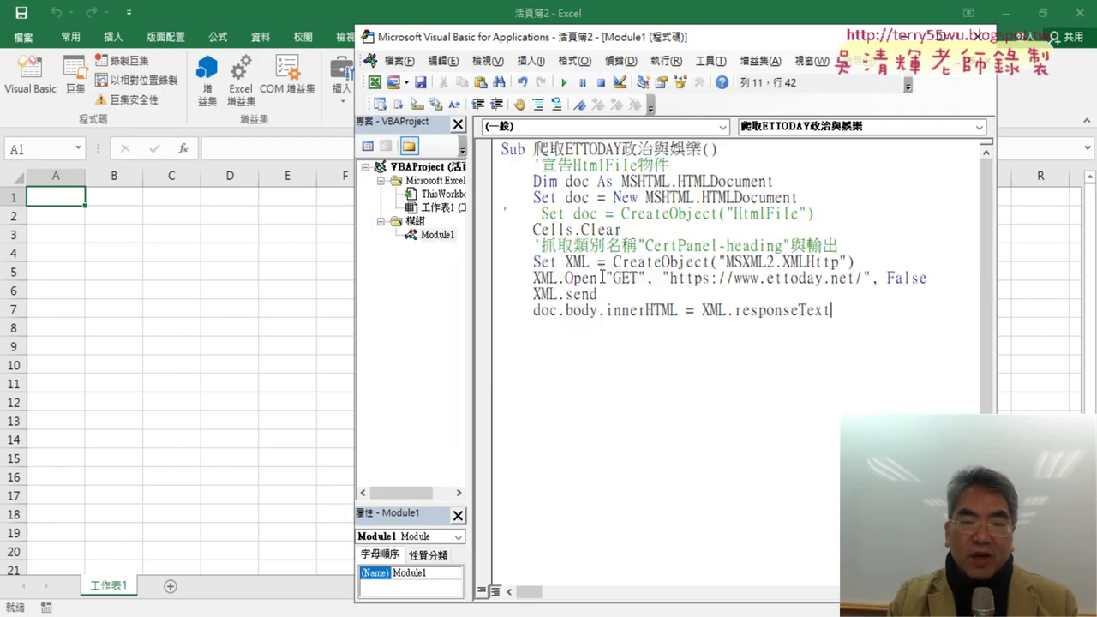
{"action": "left_click_drag", "start_coordinate": [565, 150], "coordinate": [701, 151]}
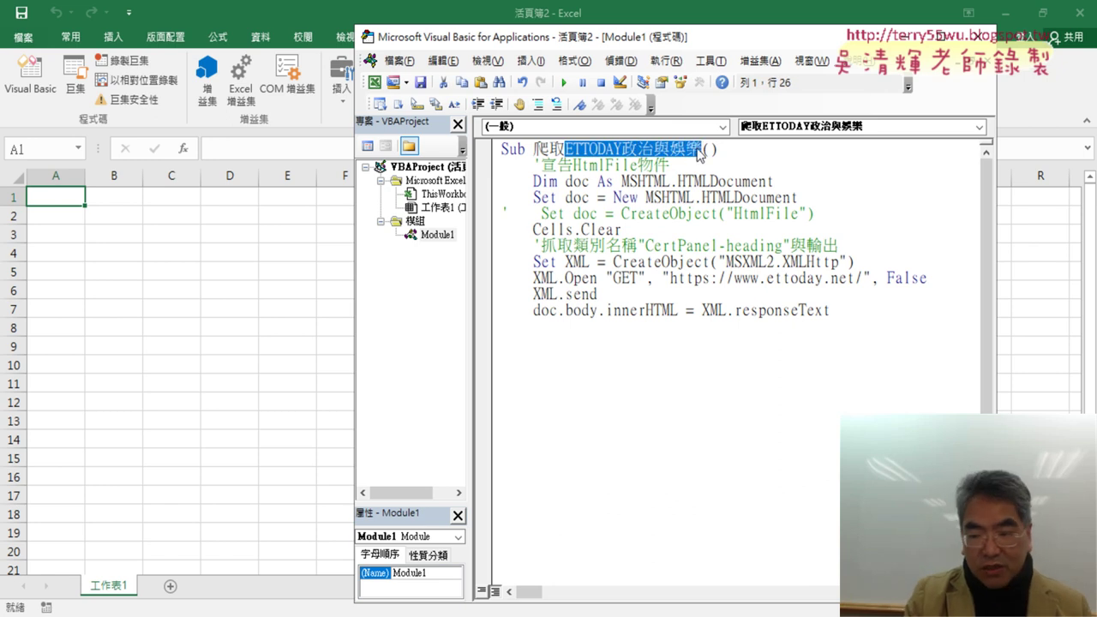
{"action": "type", "text": "台銀"}
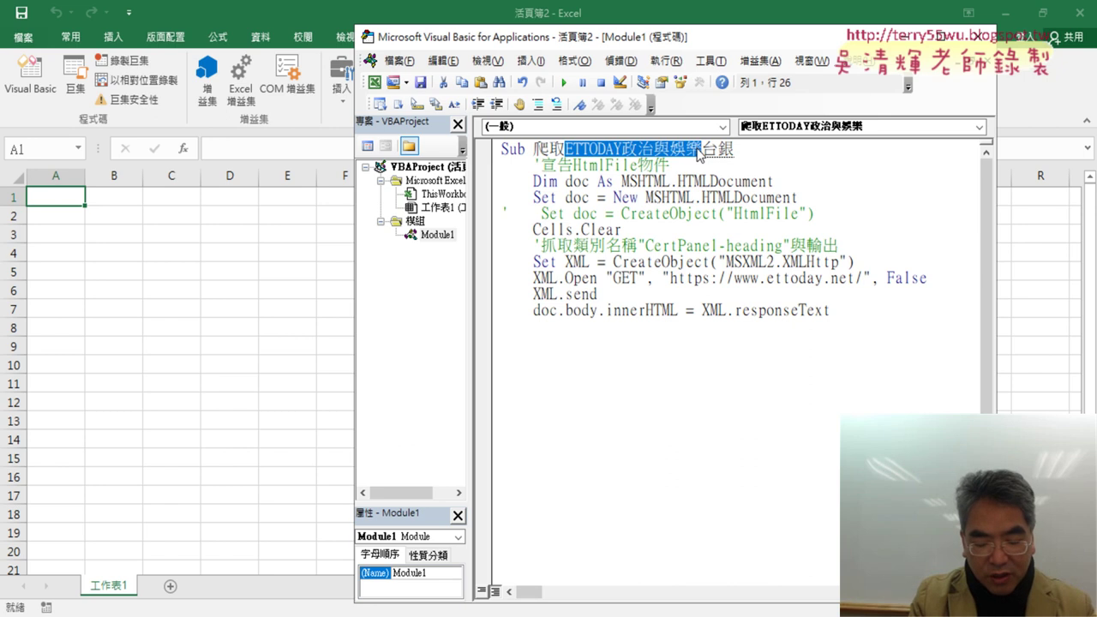
{"action": "type", "text": "外匯"}
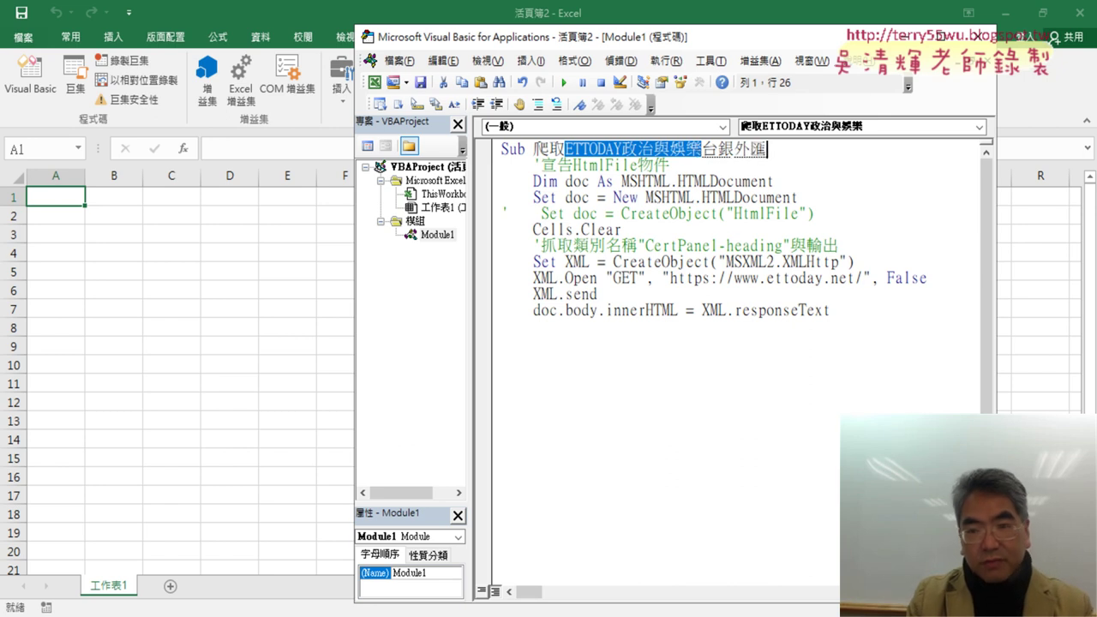
{"action": "key", "text": "Return"}
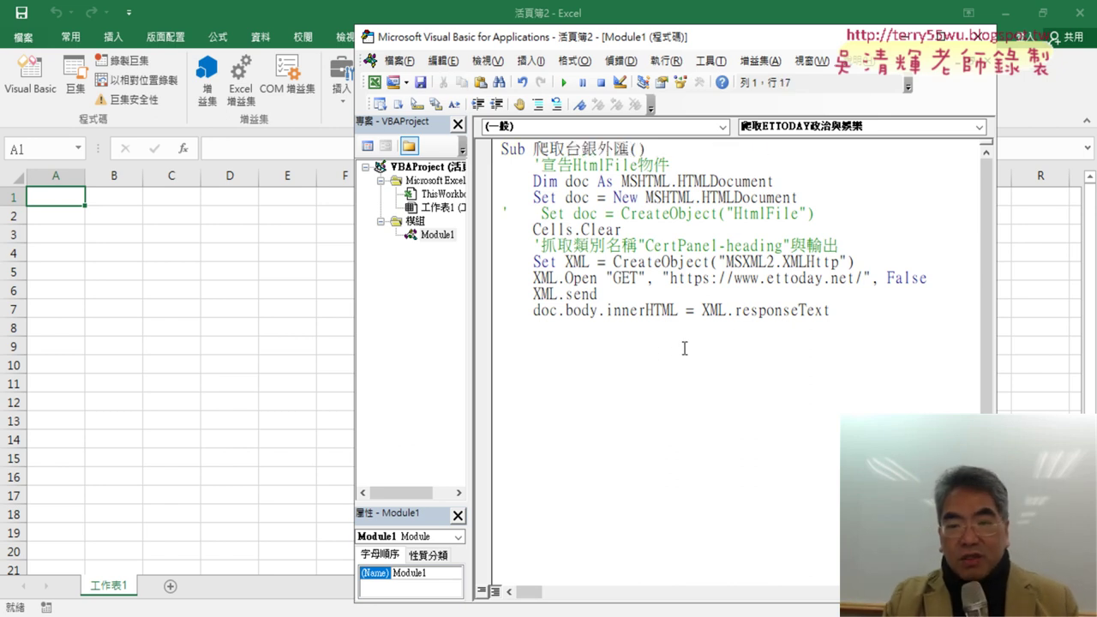
Step: Move End Sub to just below the responseText line
{"action": "left_click_drag", "start_coordinate": [648, 150], "coordinate": [494, 139]}
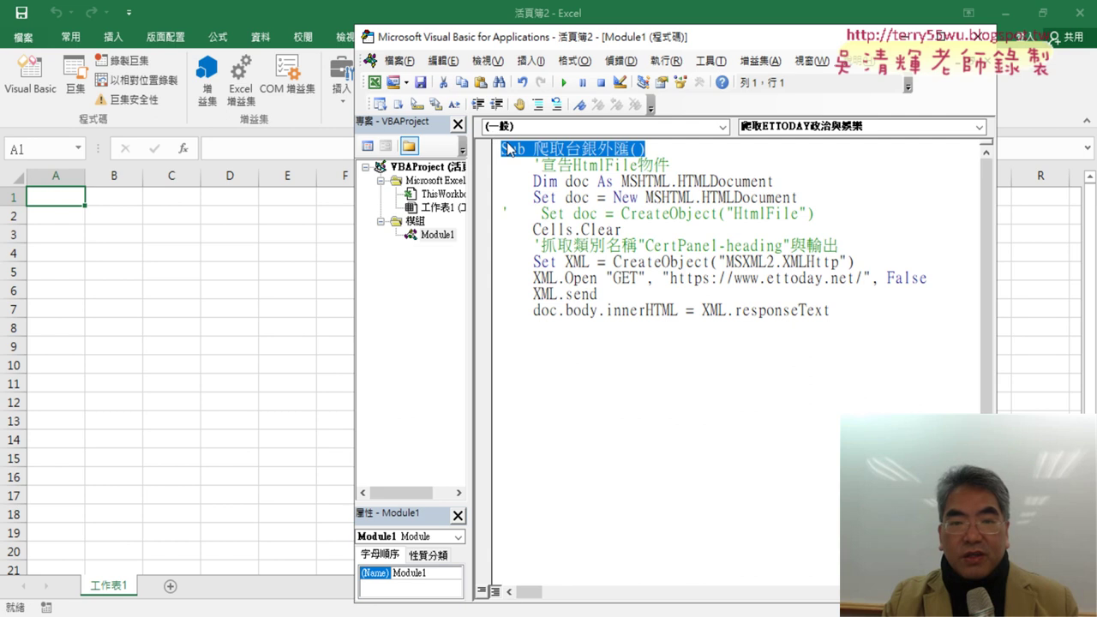
{"action": "key", "text": "Return"}
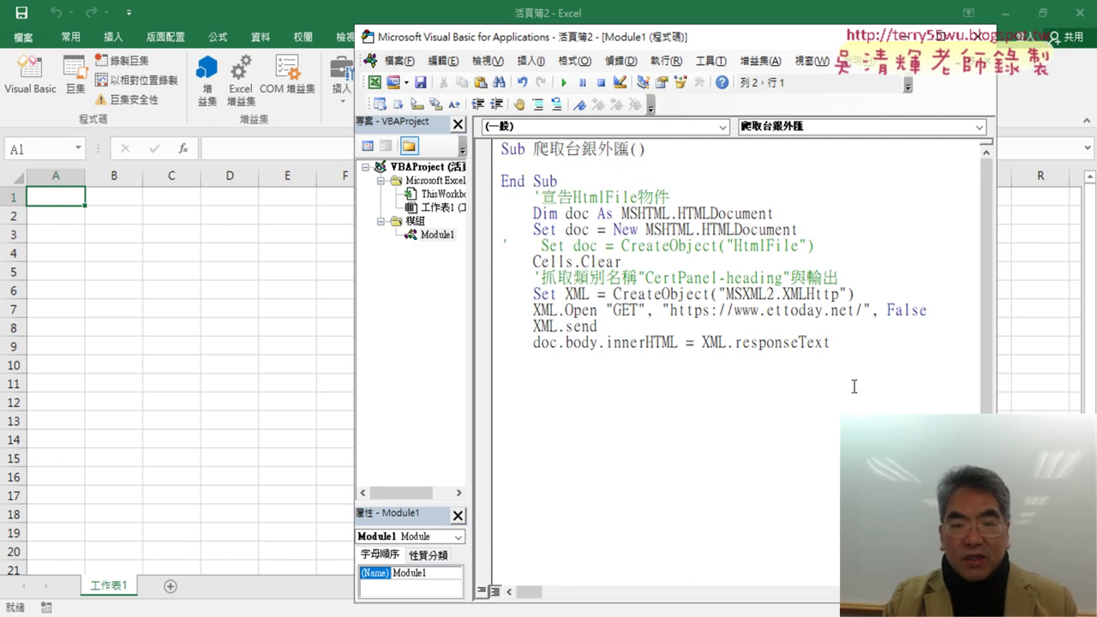
{"action": "left_click_drag", "start_coordinate": [557, 181], "coordinate": [500, 181]}
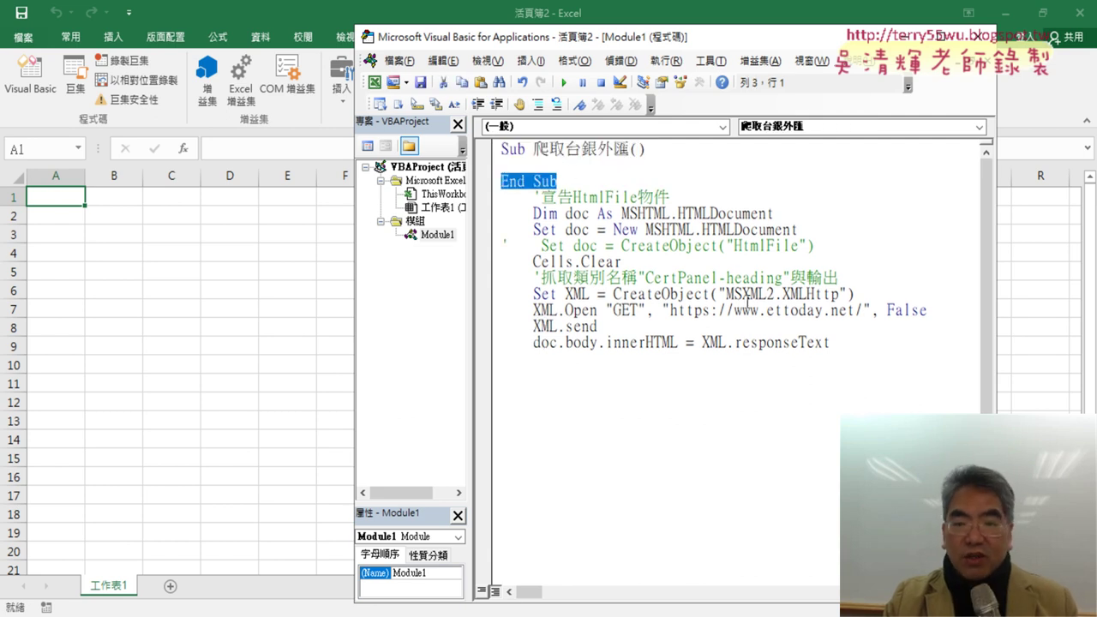
{"action": "mouse_move", "coordinate": [849, 336]}
{"action": "left_mouse_down"}
{"action": "mouse_move", "coordinate": [484, 203]}
{"action": "mouse_move", "coordinate": [505, 170]}
{"action": "left_mouse_up"}
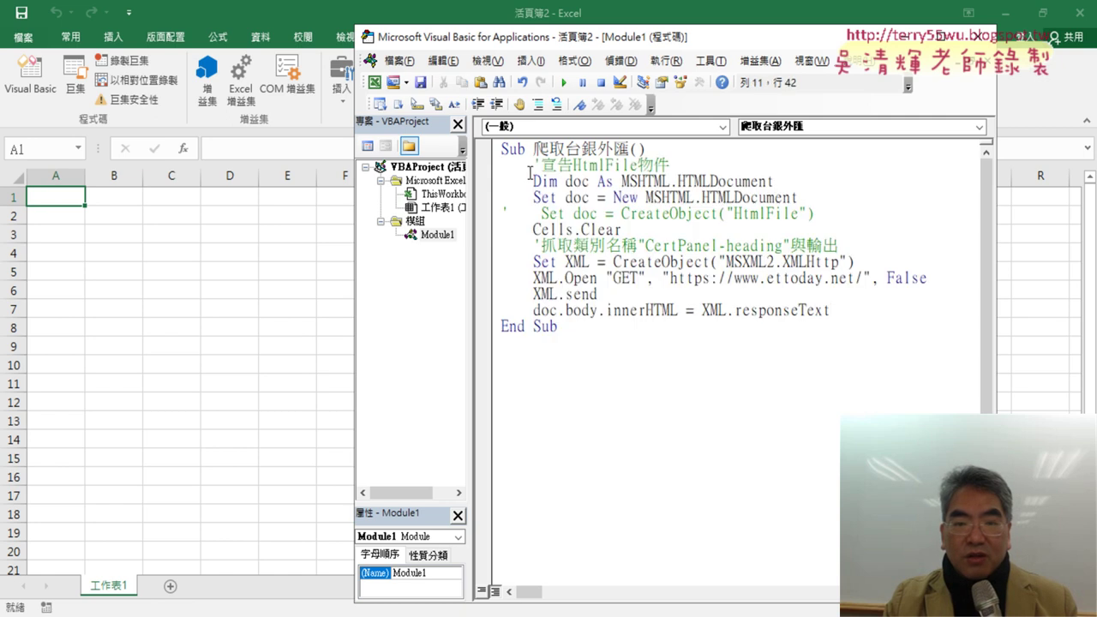
{"action": "left_click", "coordinate": [524, 149]}
{"action": "left_click_drag", "start_coordinate": [557, 326], "coordinate": [441, 330]}
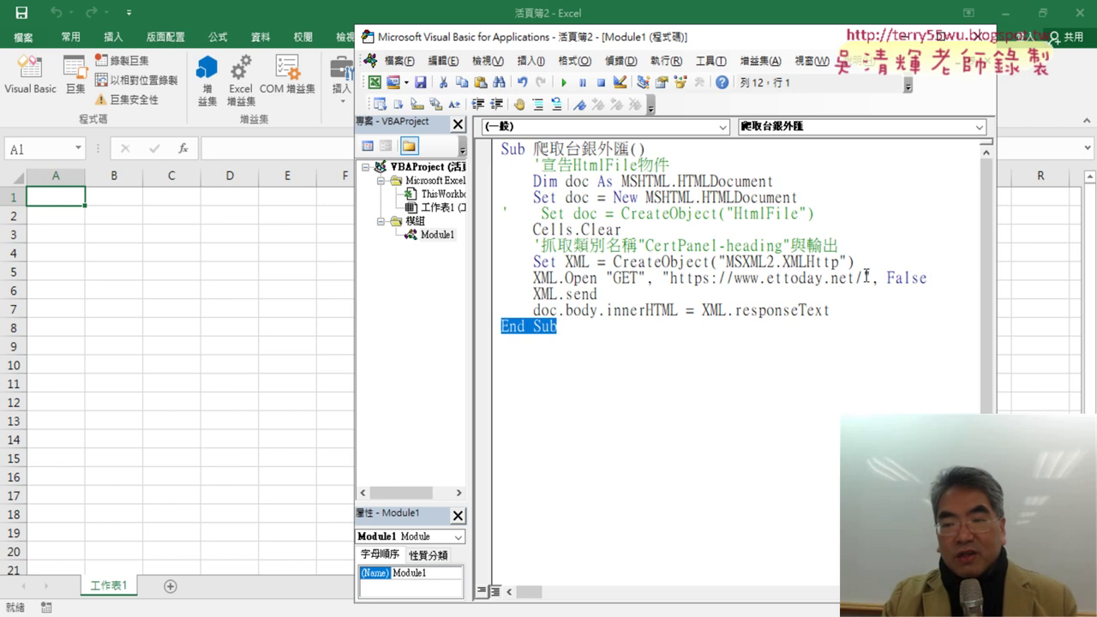
{"action": "left_click_drag", "start_coordinate": [863, 277], "coordinate": [670, 279]}
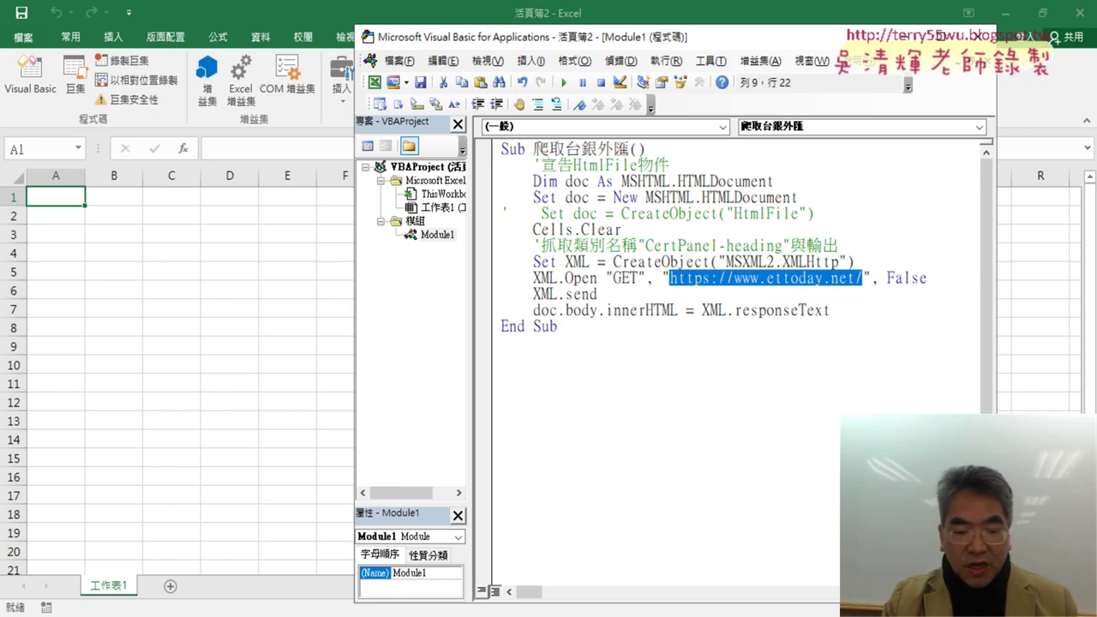
{"action": "key", "text": "alt+Tab"}
{"action": "left_click", "coordinate": [377, 17]}
{"action": "left_click", "coordinate": [320, 52]}
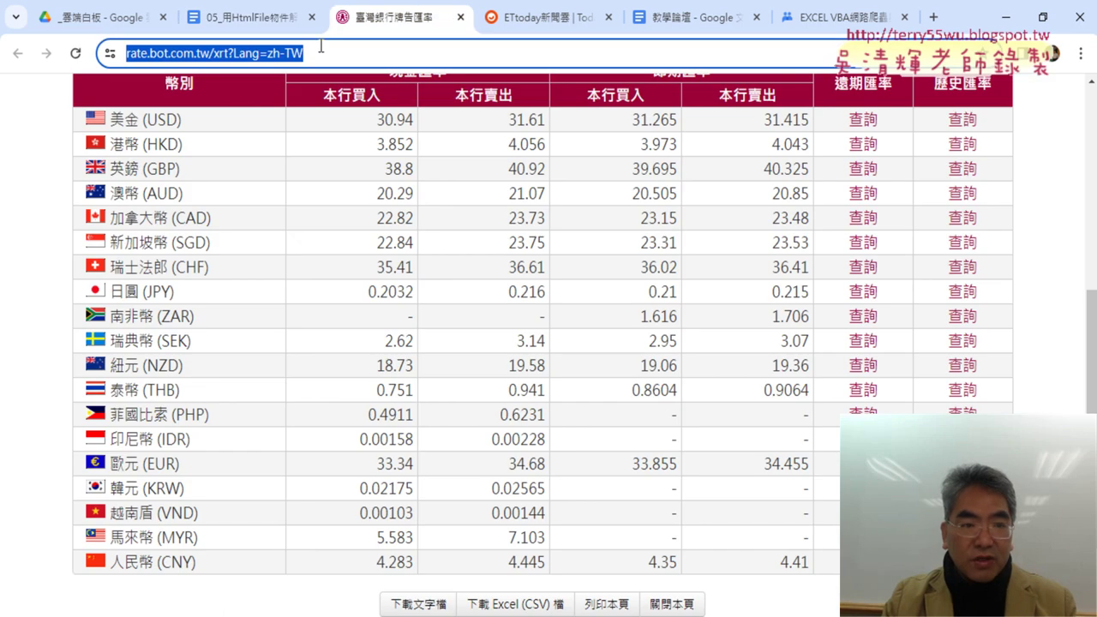
{"action": "key", "text": "ctrl+c"}
{"action": "key", "text": "alt+Tab"}
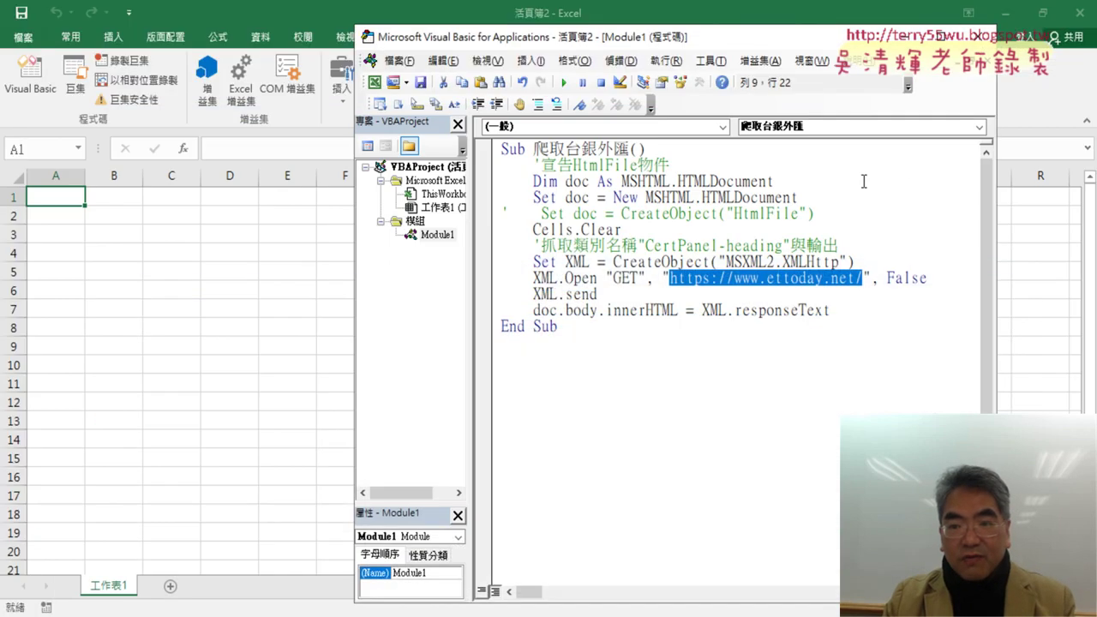
{"action": "key", "text": "ctrl+v"}
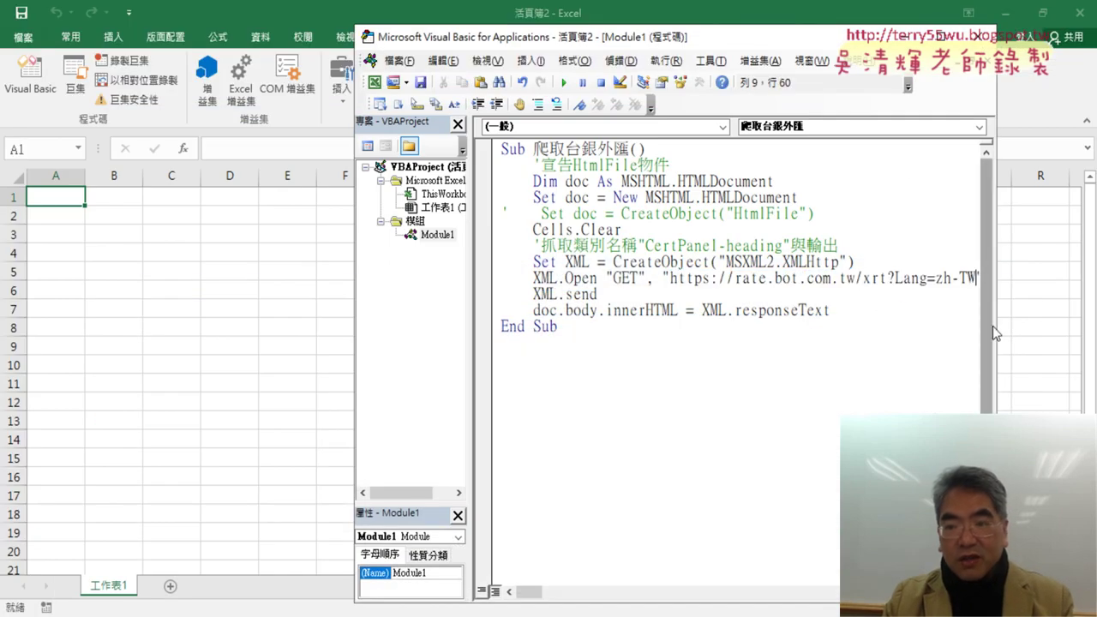
{"action": "left_click_drag", "start_coordinate": [995, 324], "coordinate": [1047, 325]}
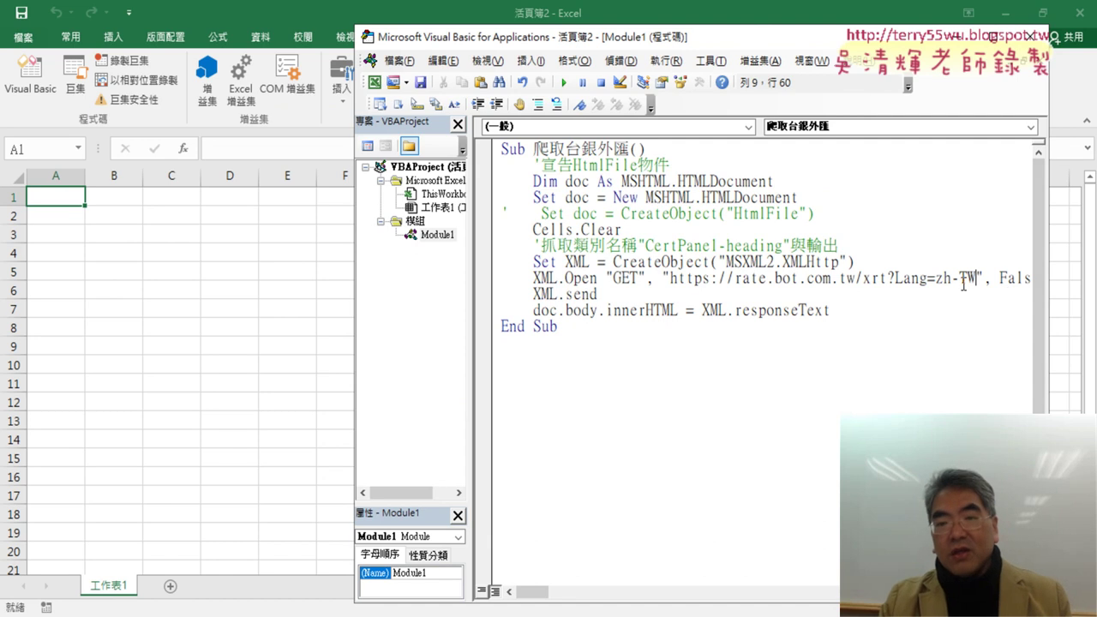
{"action": "left_click_drag", "start_coordinate": [671, 278], "coordinate": [958, 278]}
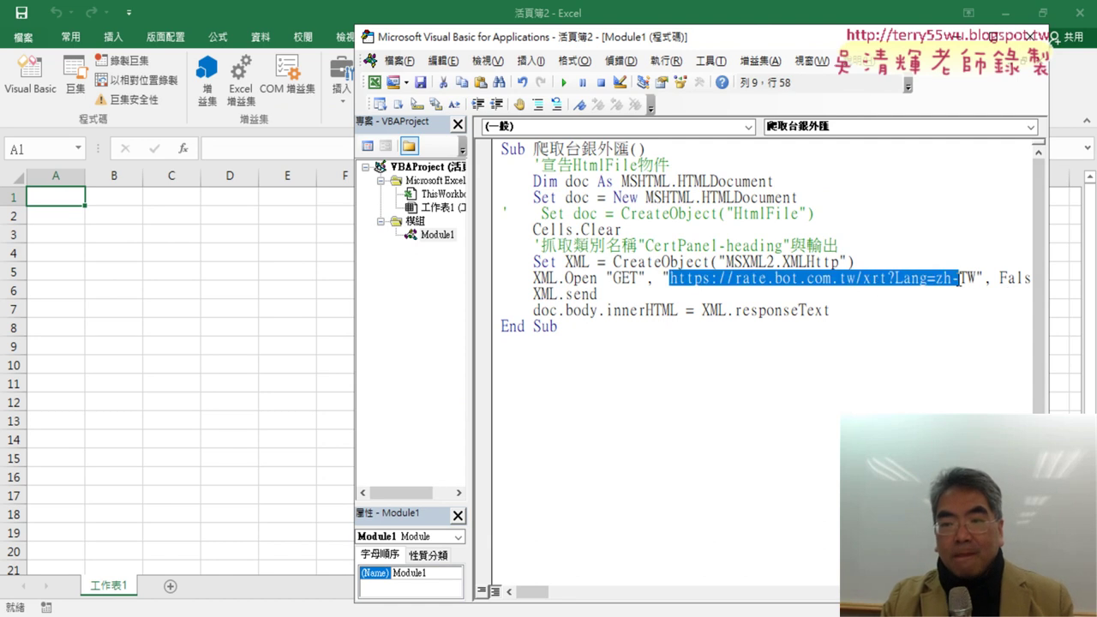
{"action": "left_click_drag", "start_coordinate": [831, 310], "coordinate": [699, 311]}
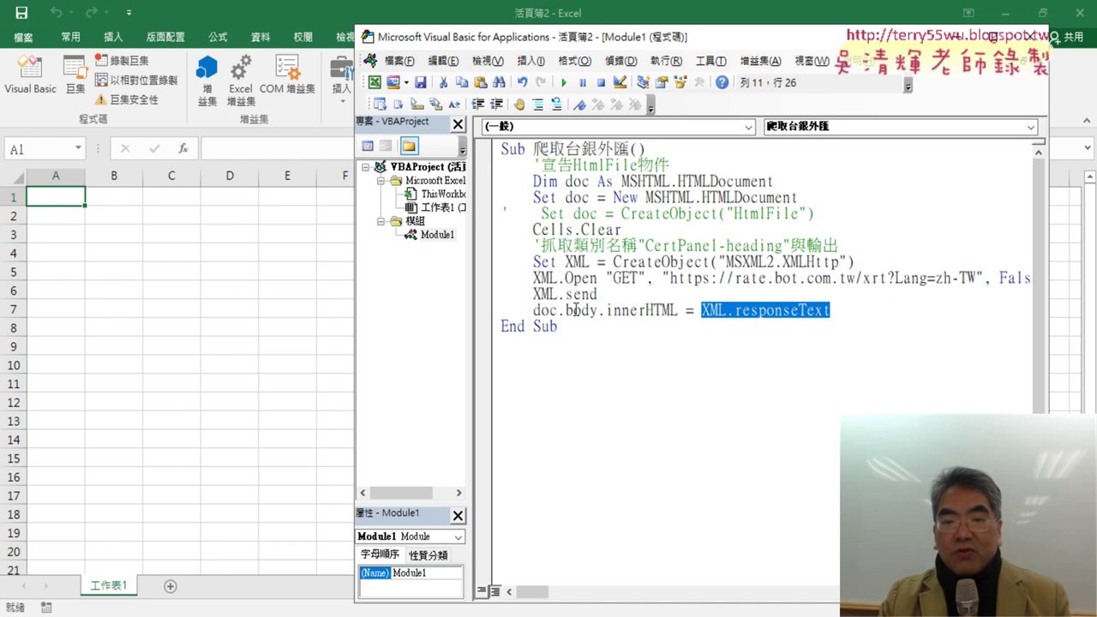
Step: Replace doc.body.innerHTML with [A1] so XML.responseText is written into cell A1
{"action": "left_click_drag", "start_coordinate": [533, 311], "coordinate": [551, 315]}
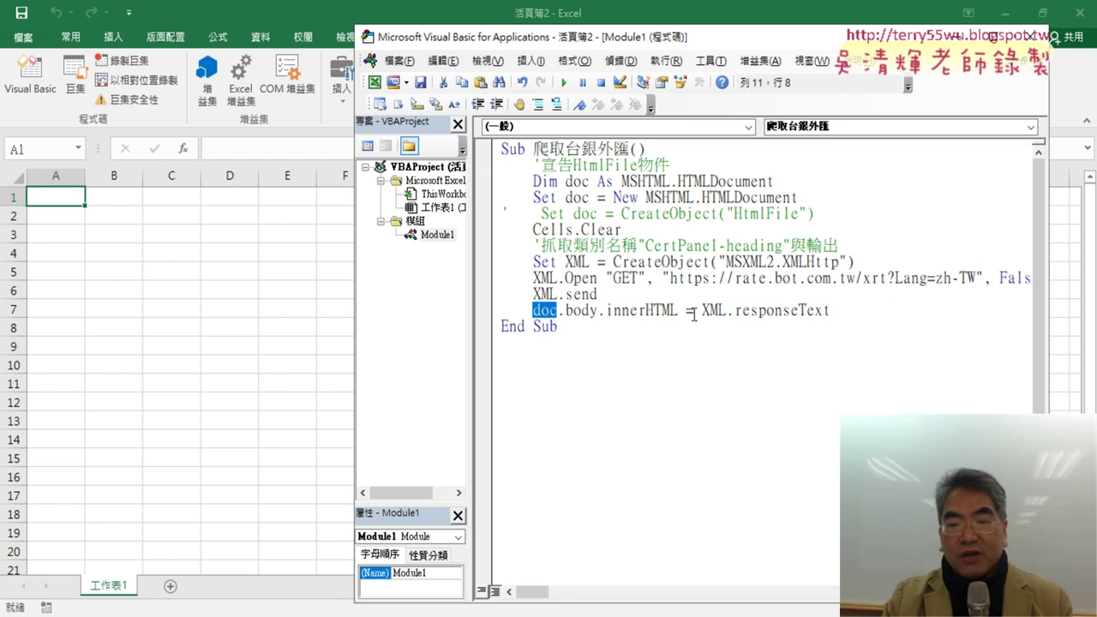
{"action": "left_click_drag", "start_coordinate": [678, 311], "coordinate": [533, 312]}
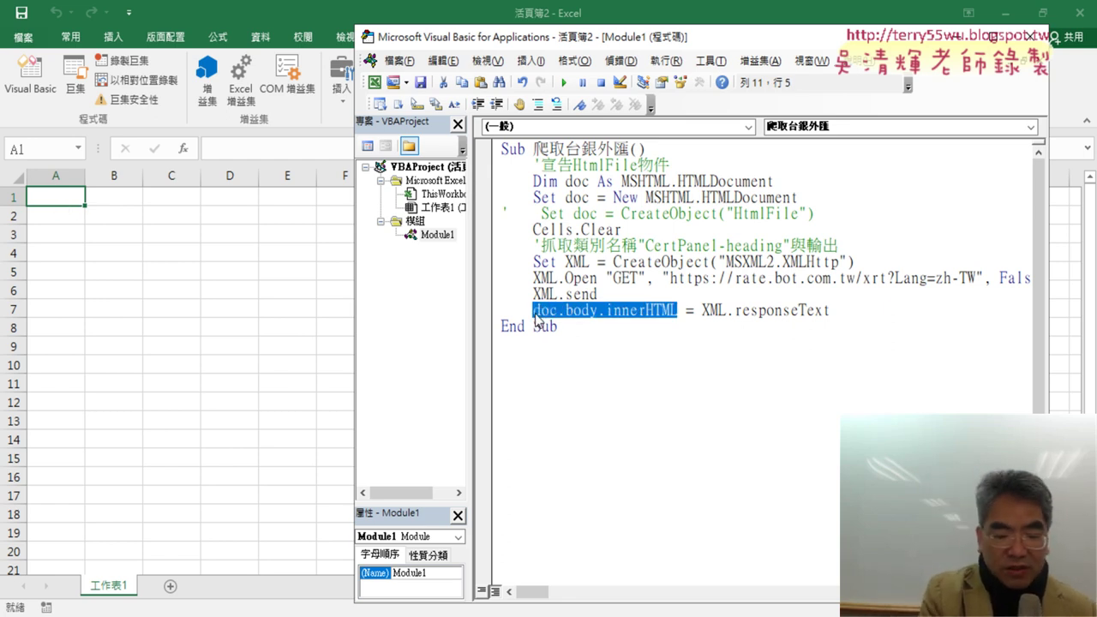
{"action": "key", "text": "Delete"}
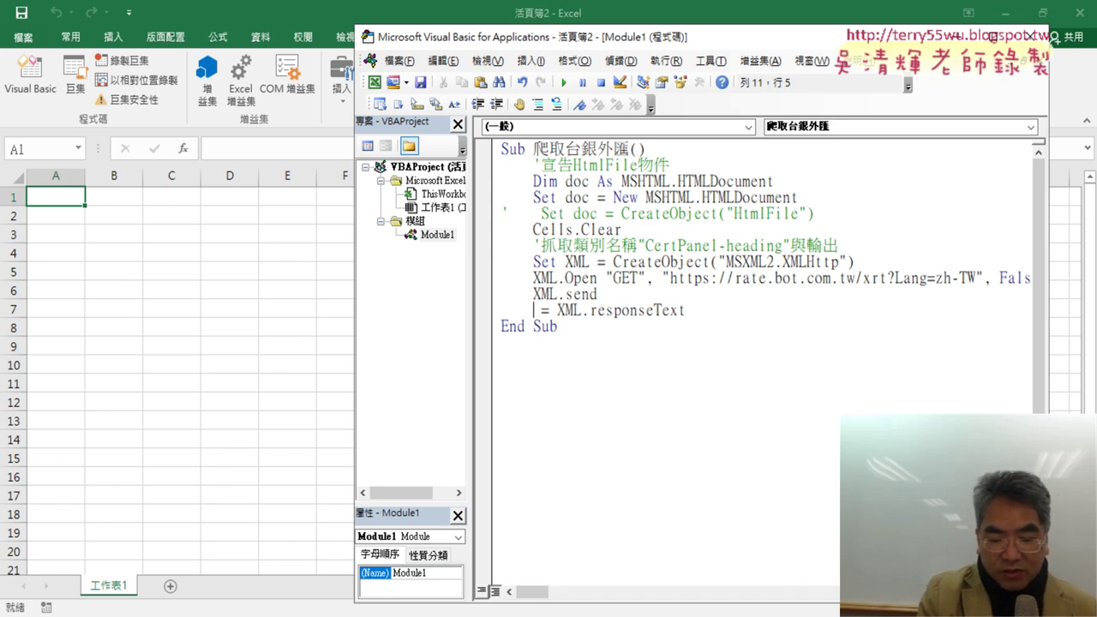
{"action": "type", "text": "[]"}
{"action": "key", "text": "Left"}
{"action": "type", "text": "A"}
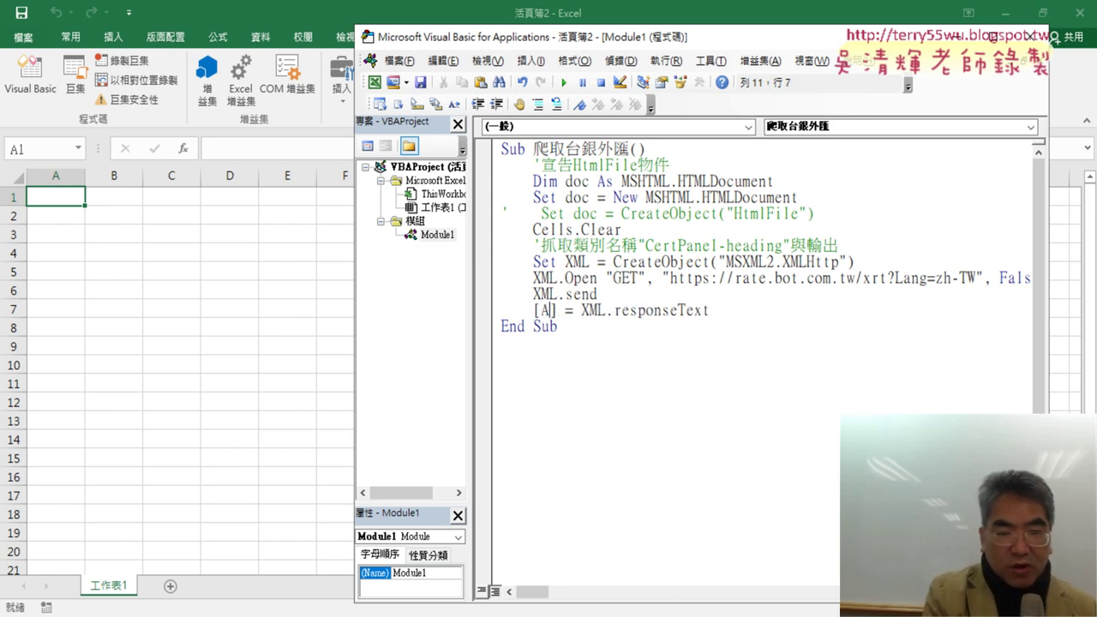
{"action": "type", "text": "1"}
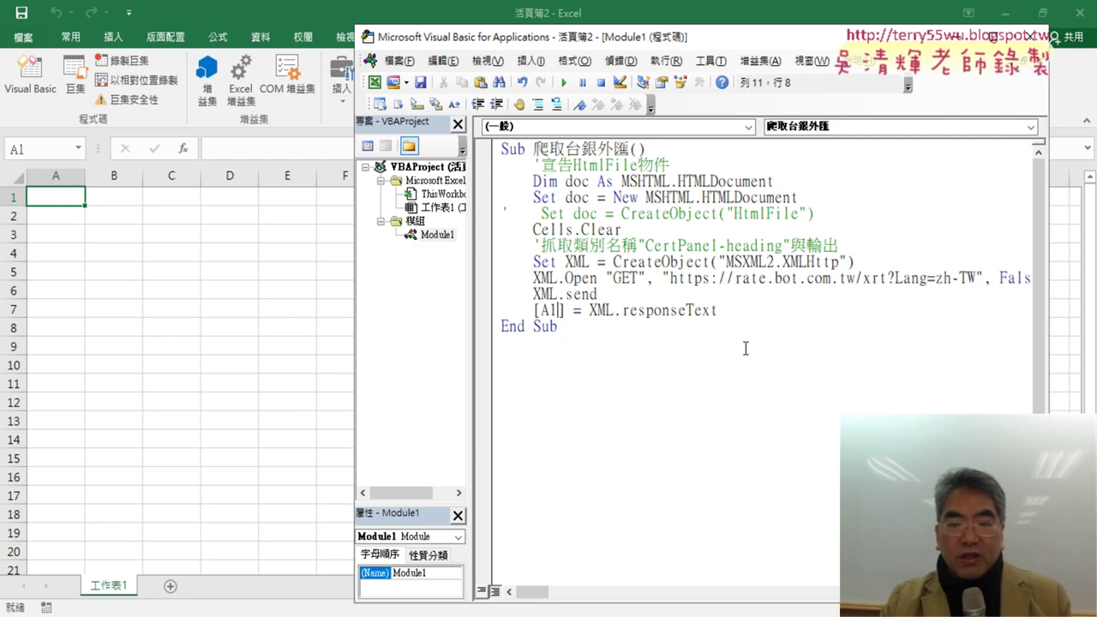
{"action": "left_click", "coordinate": [687, 310]}
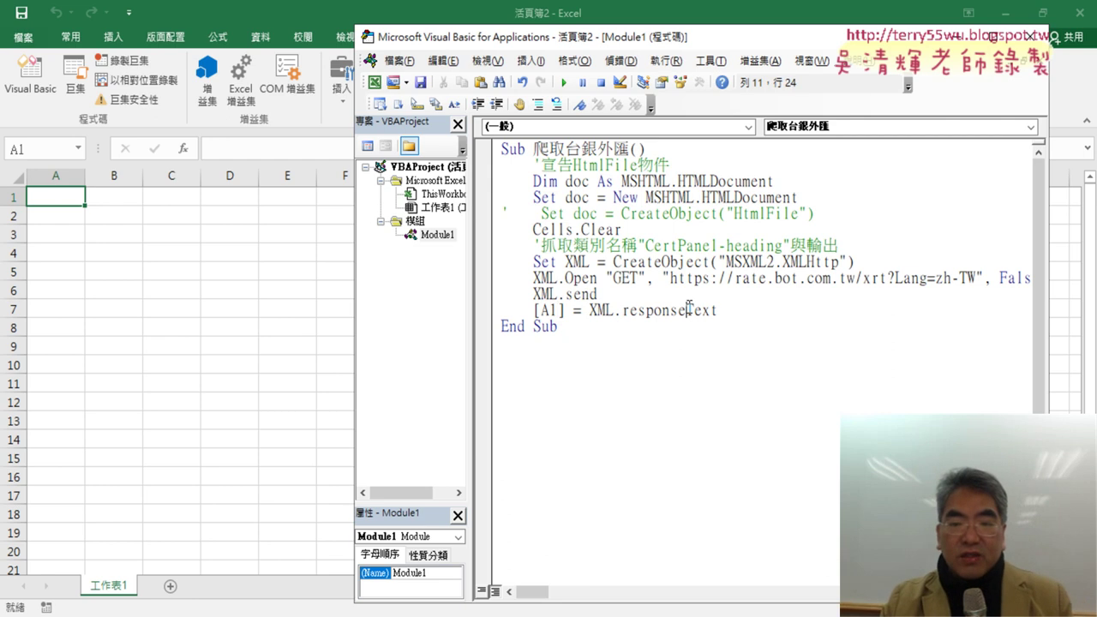
Step: Run 爬取台銀外匯, dismiss the compile error, and reset the paused run
{"action": "left_click", "coordinate": [563, 83]}
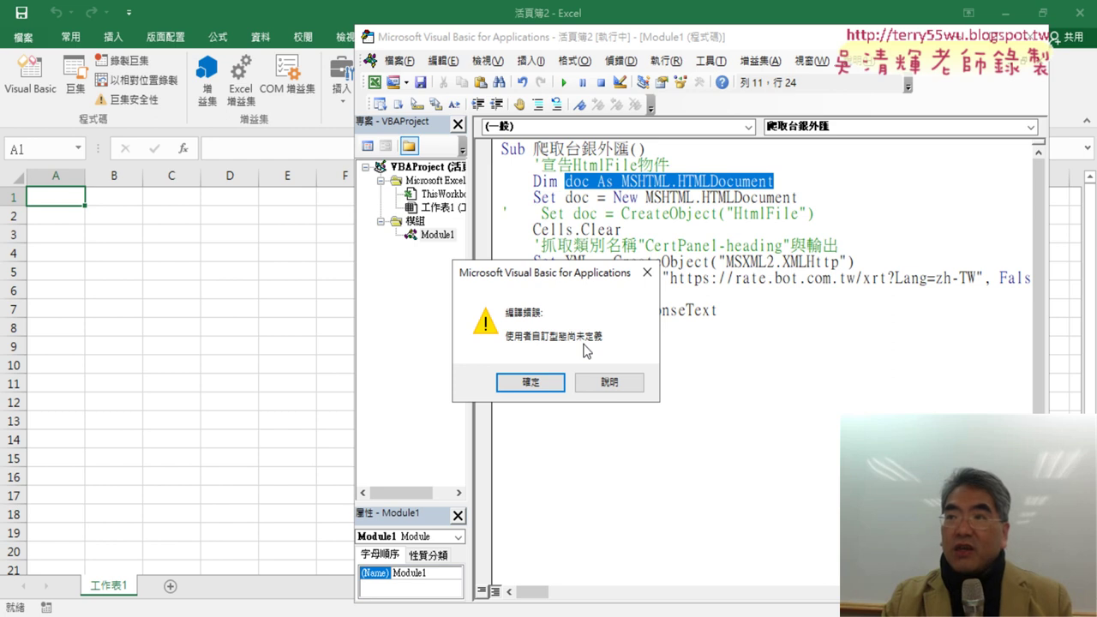
{"action": "left_click", "coordinate": [541, 390]}
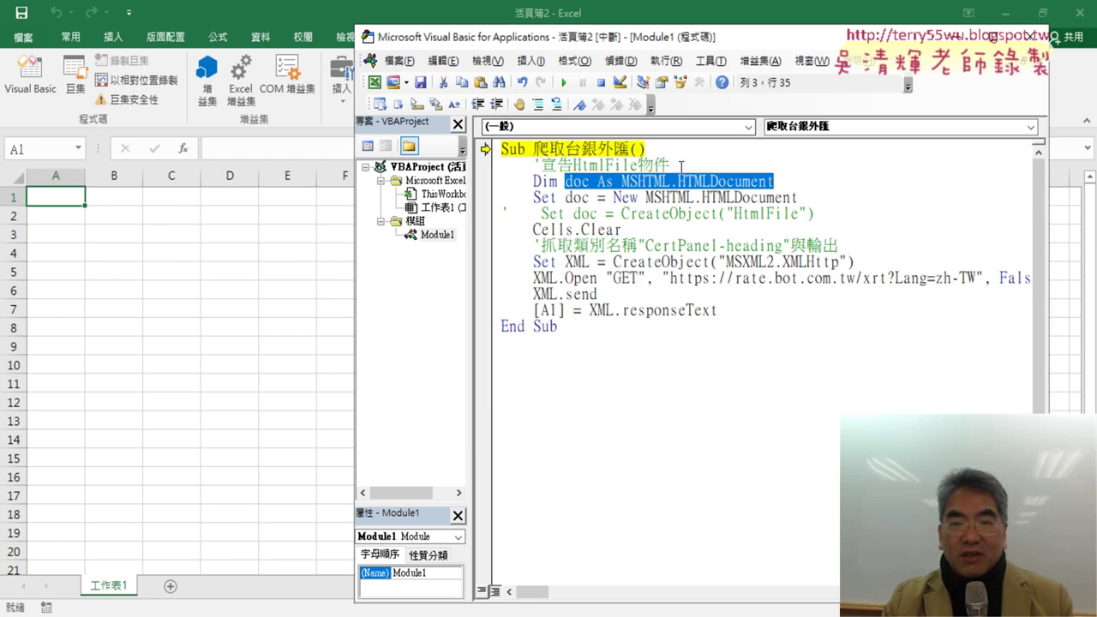
{"action": "left_click", "coordinate": [601, 82]}
Step: Add Microsoft HTML Object Library to the project references via Tools > References
{"action": "left_click", "coordinate": [711, 61]}
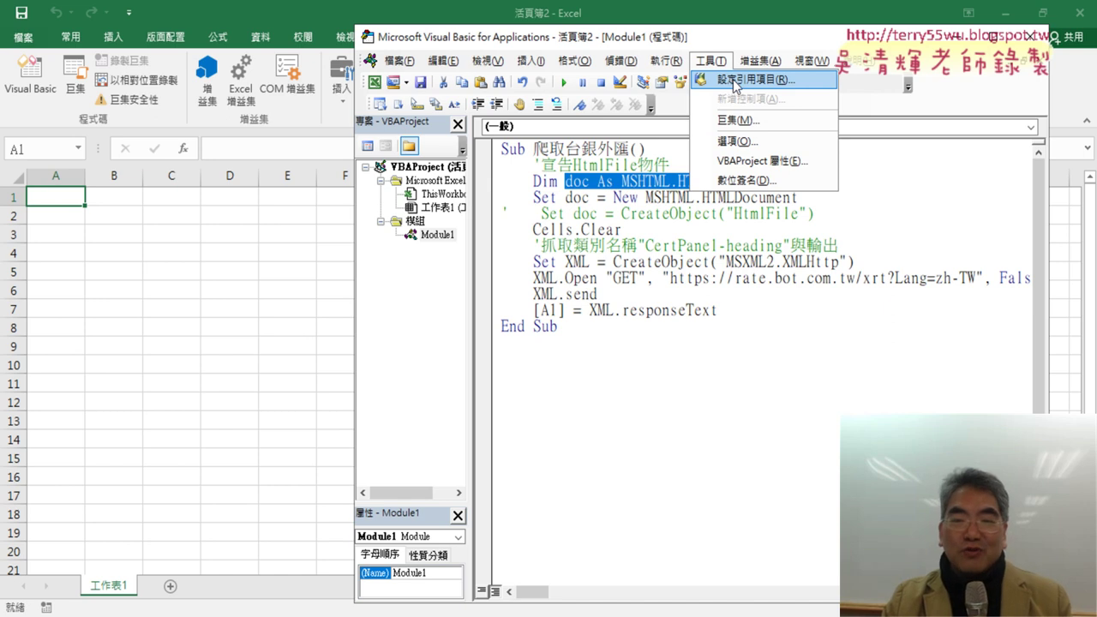
{"action": "left_click", "coordinate": [735, 81]}
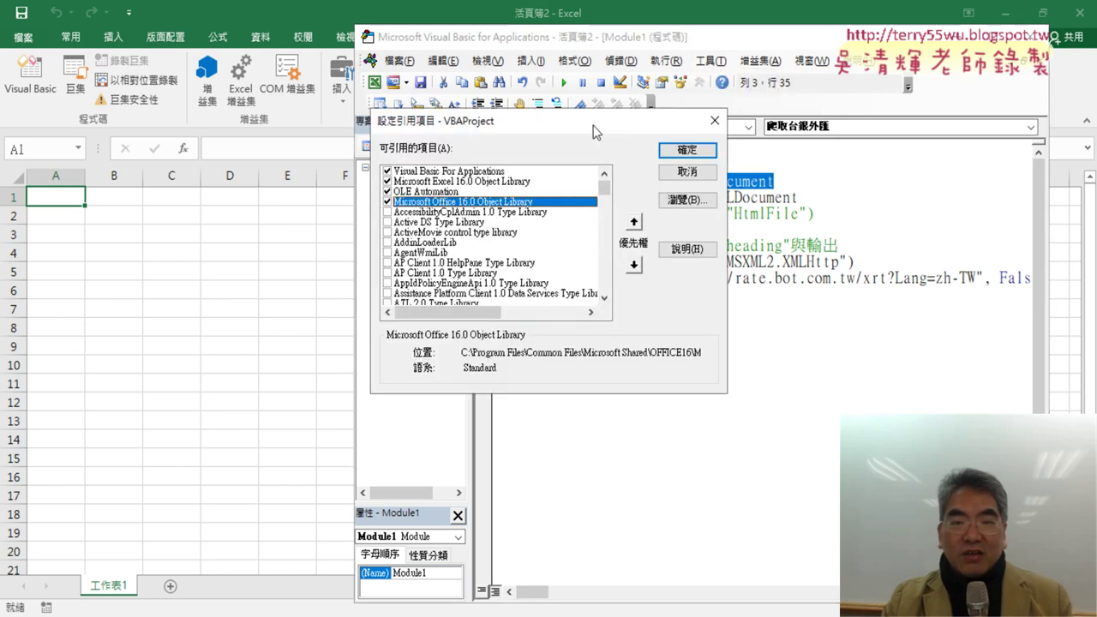
{"action": "left_click_drag", "start_coordinate": [596, 130], "coordinate": [815, 130]}
{"action": "left_click_drag", "start_coordinate": [823, 184], "coordinate": [826, 228]}
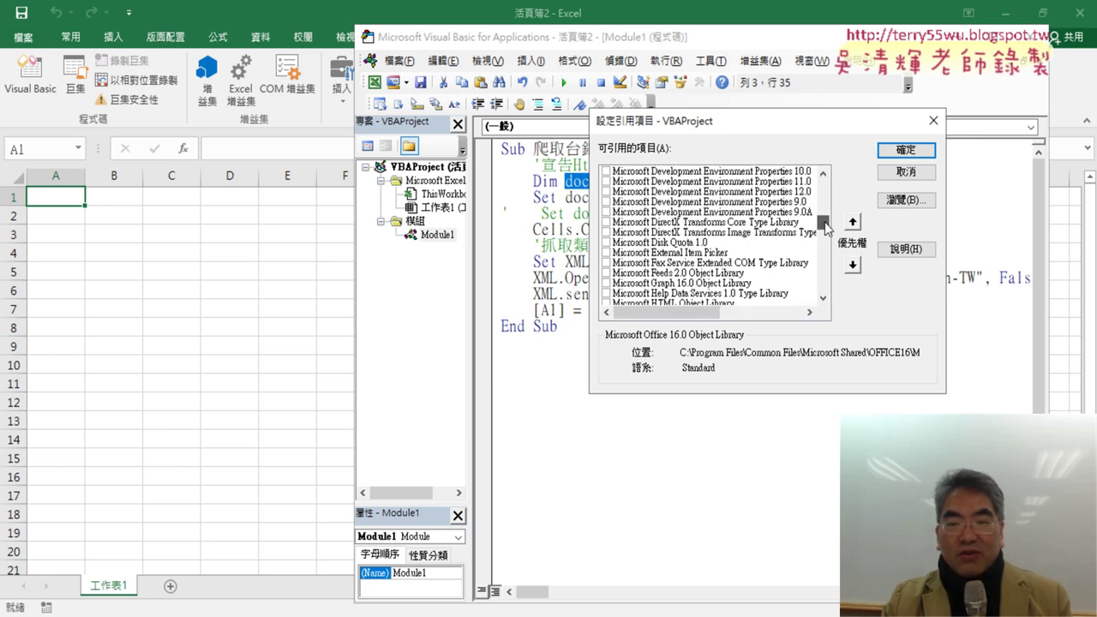
{"action": "left_click", "coordinate": [726, 303]}
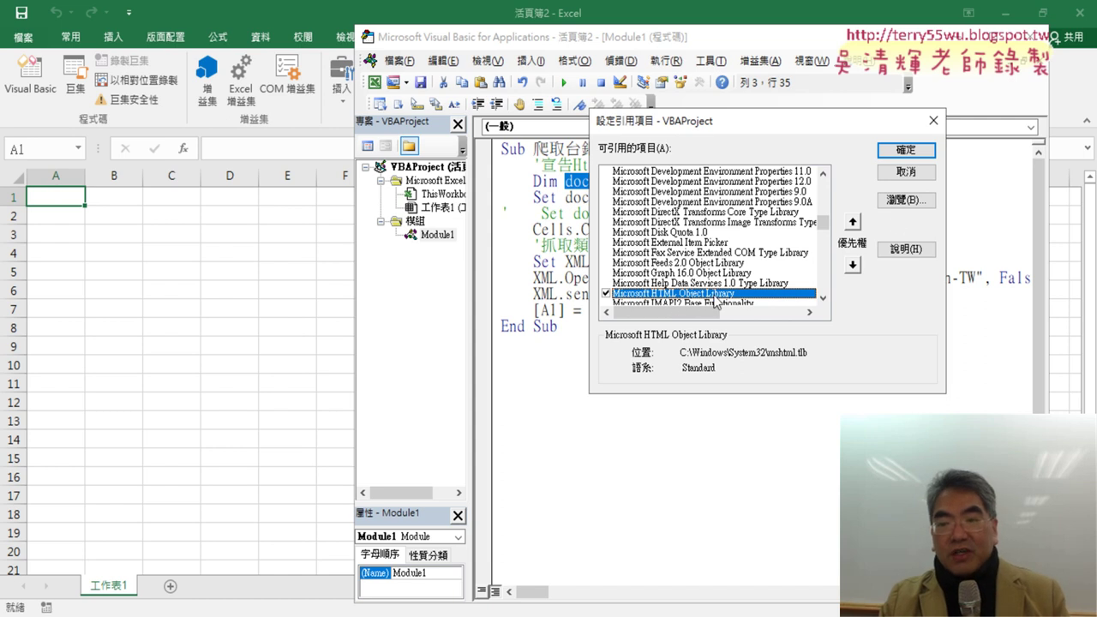
{"action": "left_click", "coordinate": [906, 150]}
{"action": "left_click", "coordinate": [745, 303]}
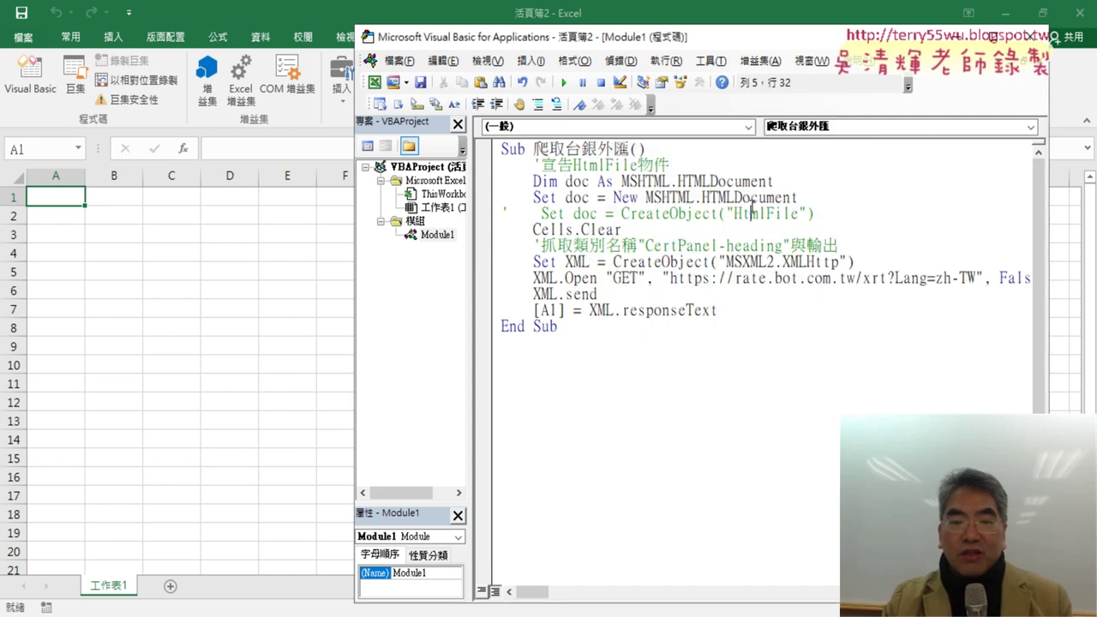
{"action": "left_click_drag", "start_coordinate": [735, 310], "coordinate": [597, 310]}
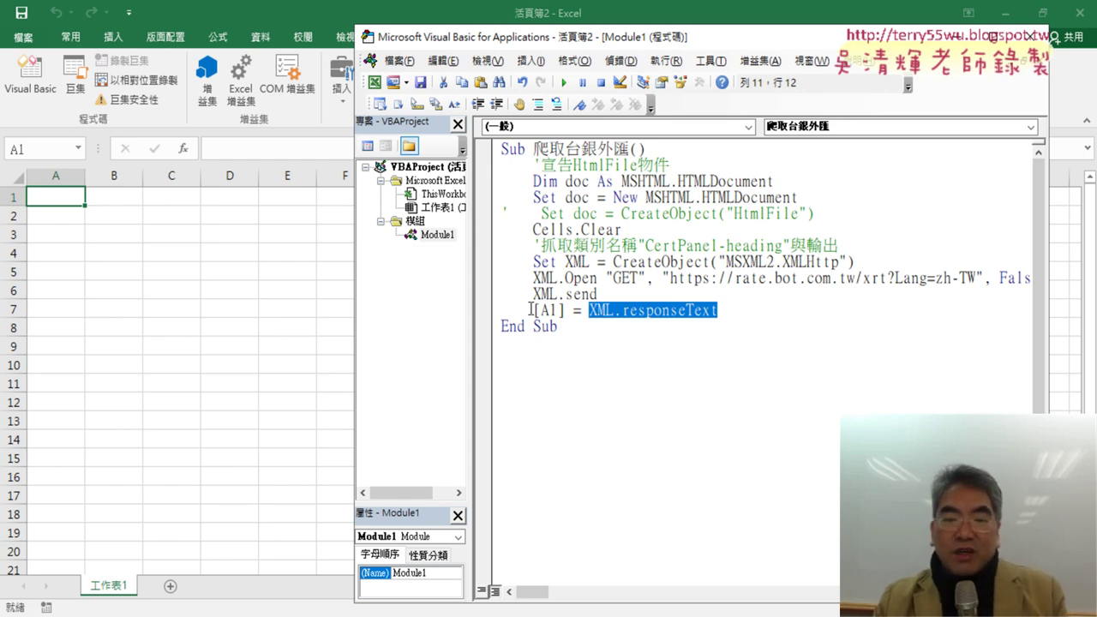
Step: Run the macro and inspect cell A1's raw HTML beginning <!DOCTYPE html>
{"action": "left_click", "coordinate": [563, 82]}
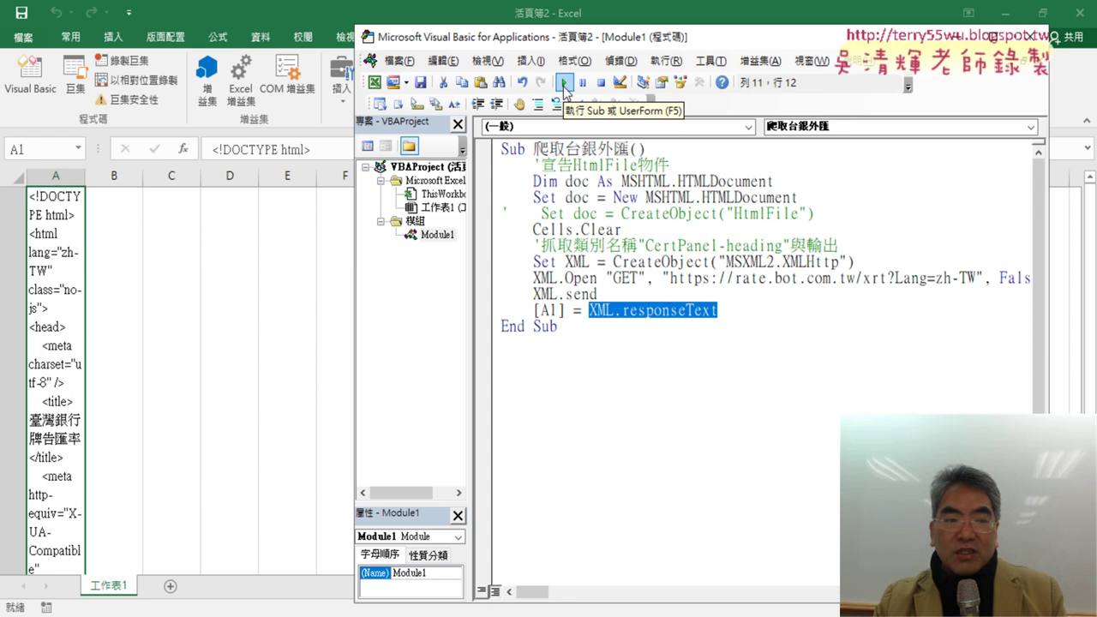
{"action": "key", "text": "alt+F11"}
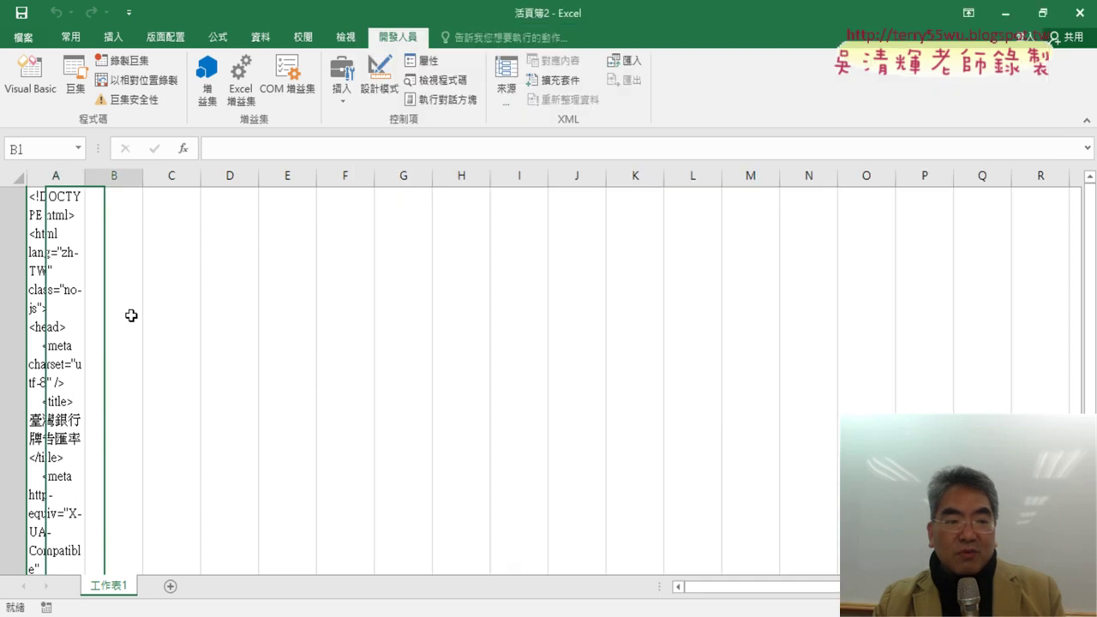
{"action": "double_click", "coordinate": [66, 313]}
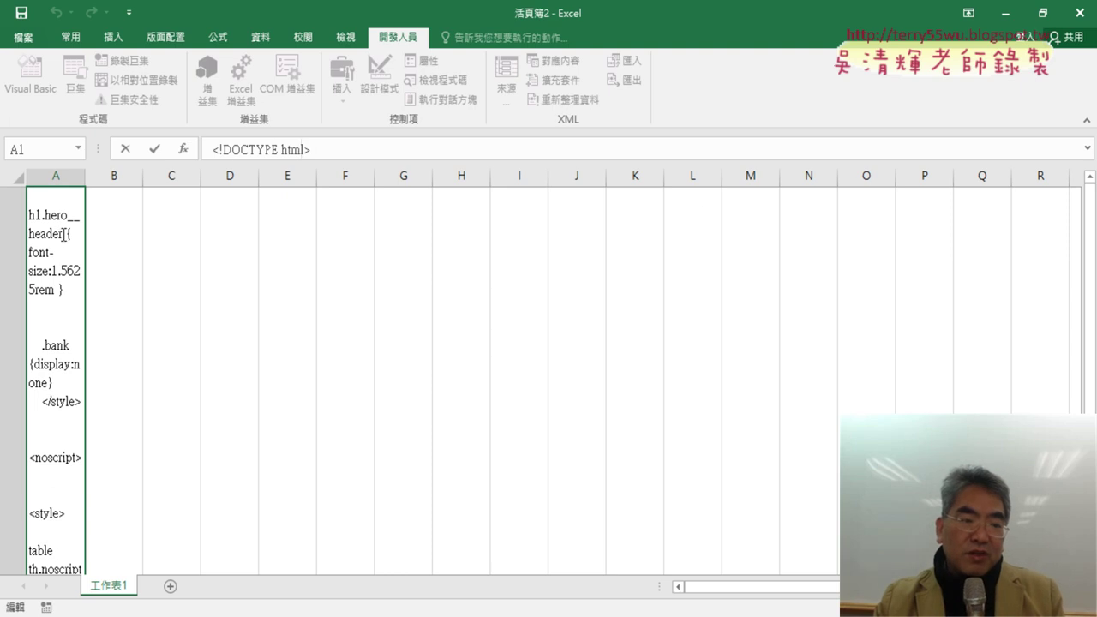
{"action": "scroll", "coordinate": [64, 234], "scroll_direction": "up", "scroll_amount": 5}
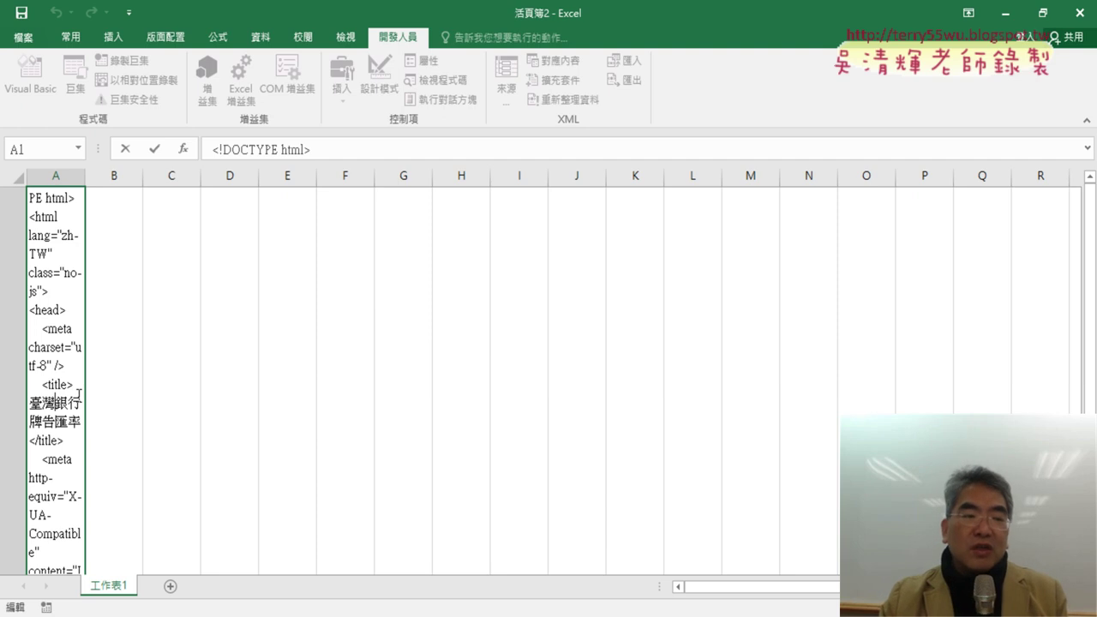
{"action": "left_click", "coordinate": [168, 333]}
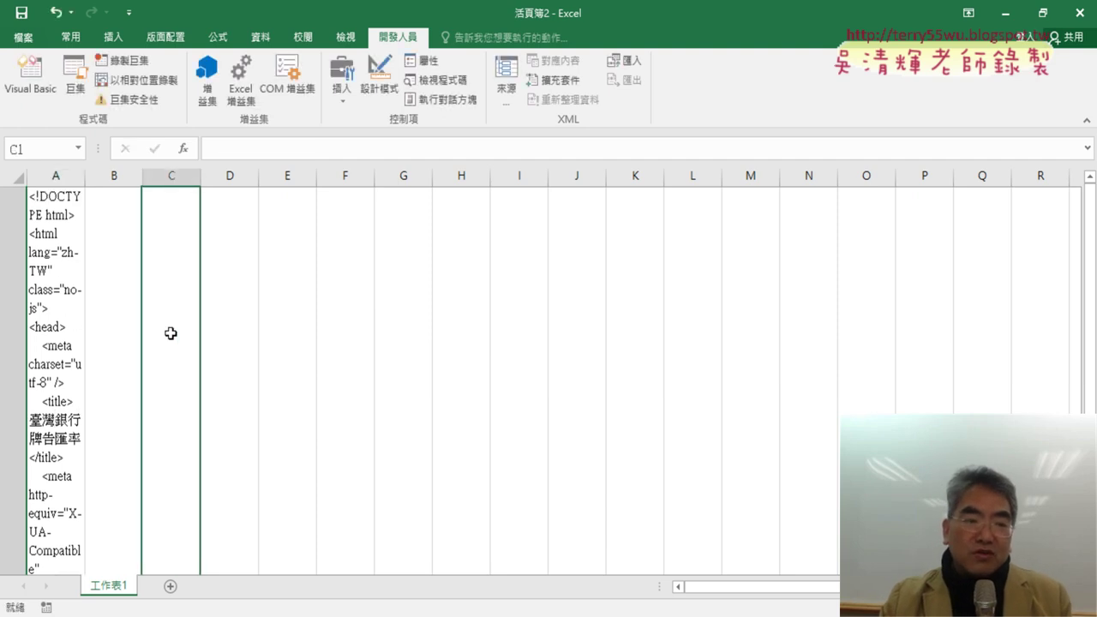
{"action": "left_click", "coordinate": [72, 318]}
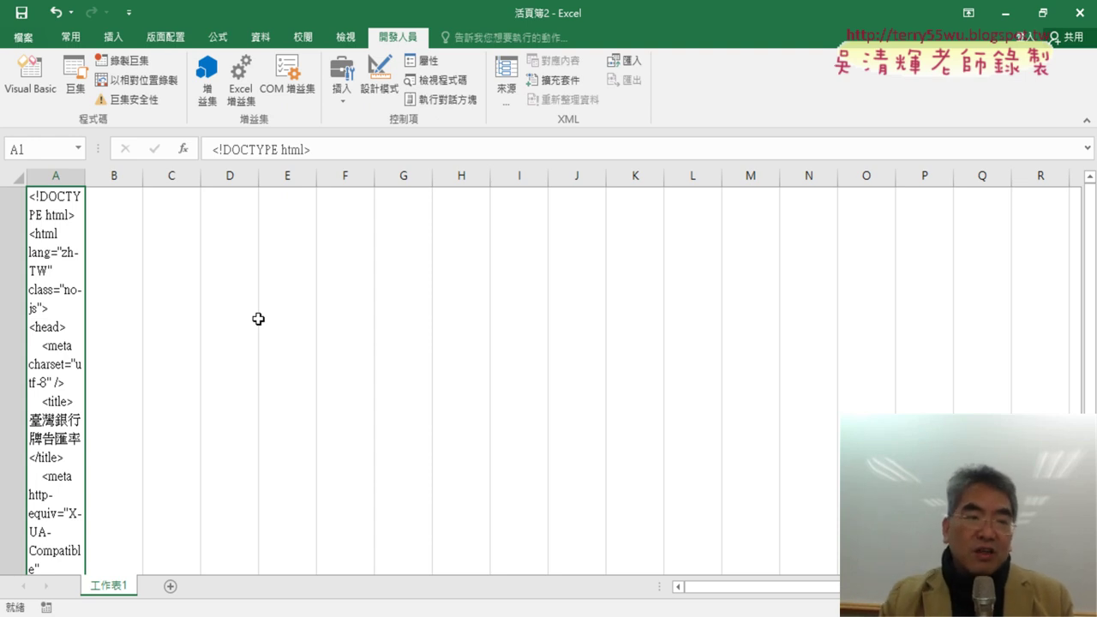
{"action": "left_click", "coordinate": [30, 75]}
Step: Undo back to doc.body.innerHTML = XML.responseText and add blank lines after it
{"action": "left_click", "coordinate": [659, 310]}
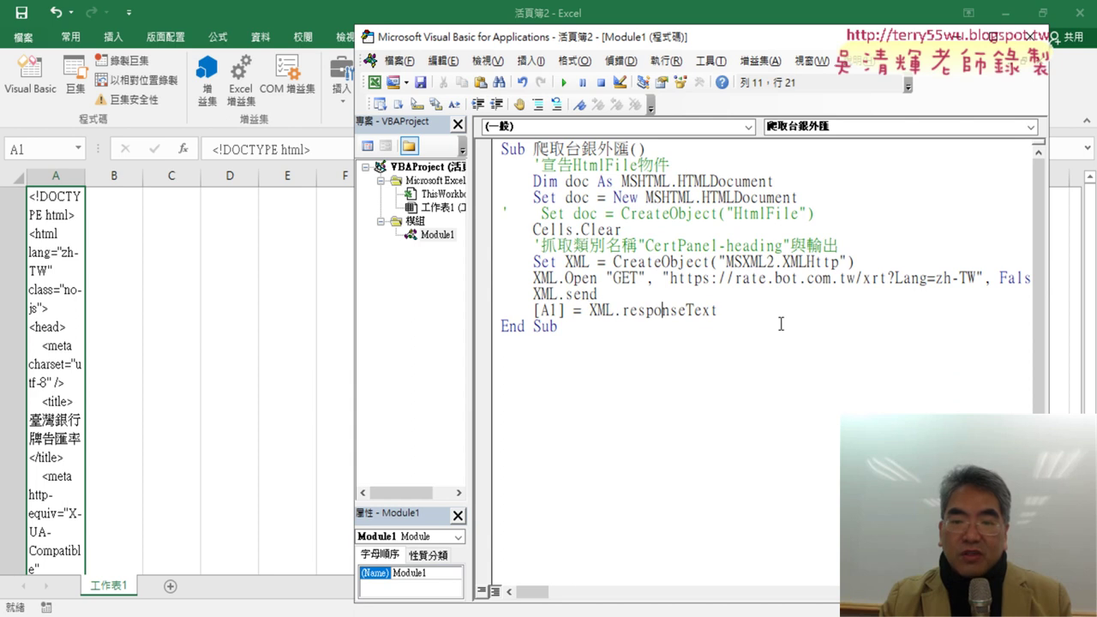
{"action": "left_click_drag", "start_coordinate": [747, 315], "coordinate": [596, 310]}
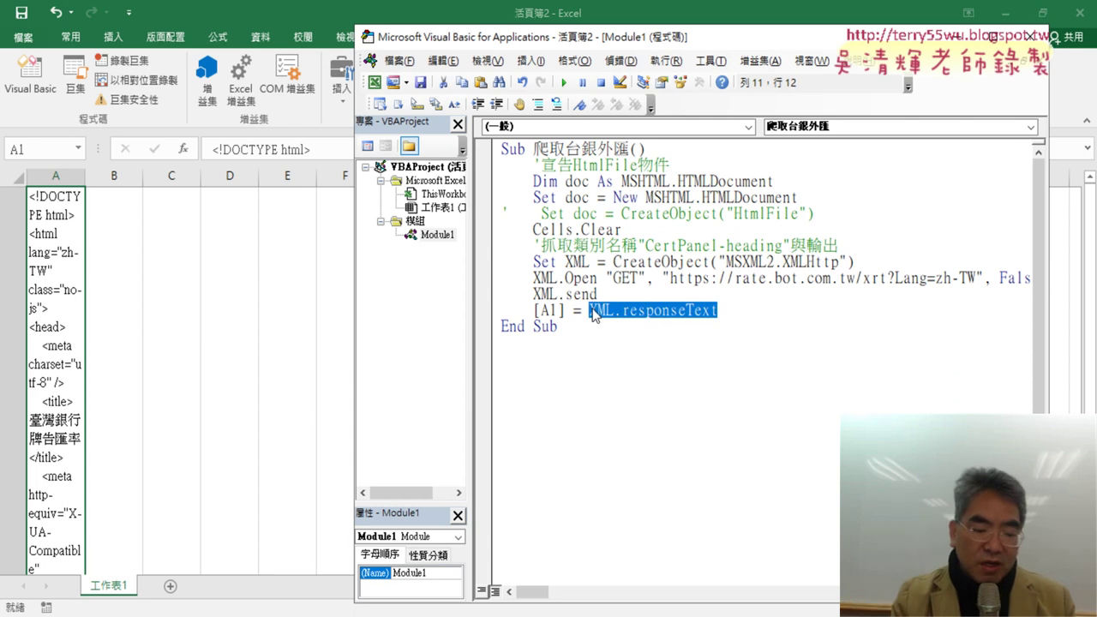
{"action": "key", "text": "ctrl+z"}
{"action": "key", "text": "ctrl+z"}
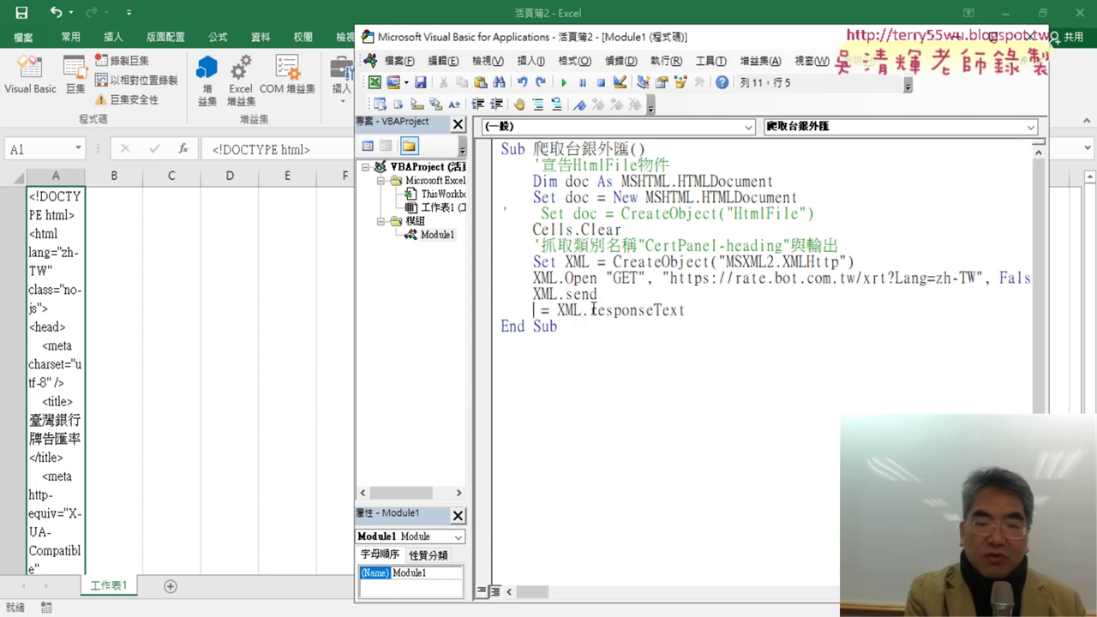
{"action": "key", "text": "ctrl+z"}
{"action": "key", "text": "ctrl+z"}
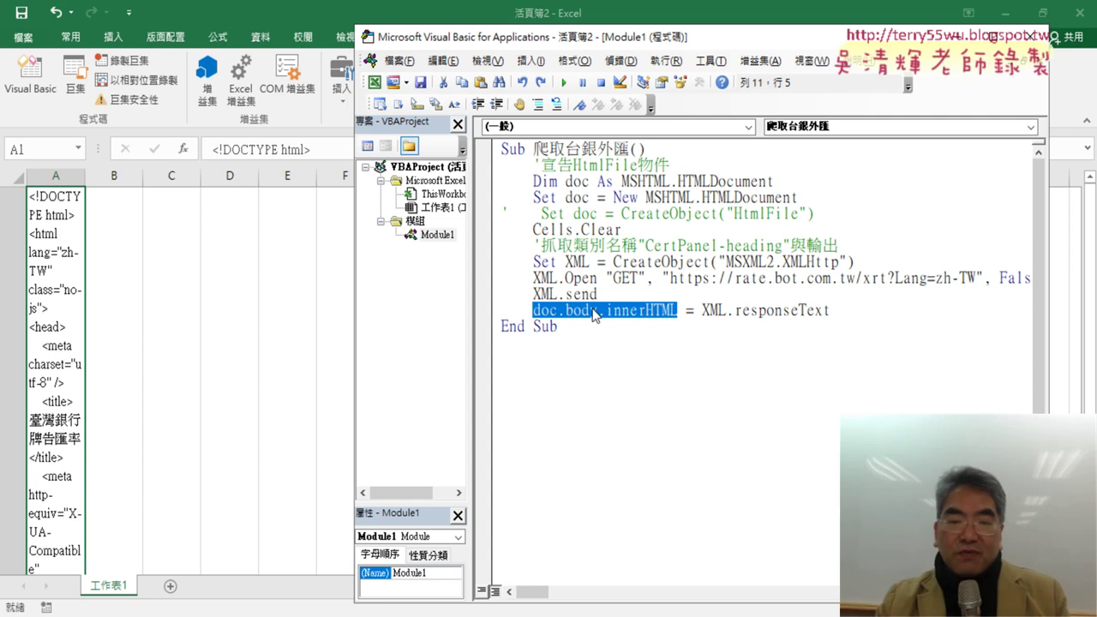
{"action": "left_click", "coordinate": [608, 311]}
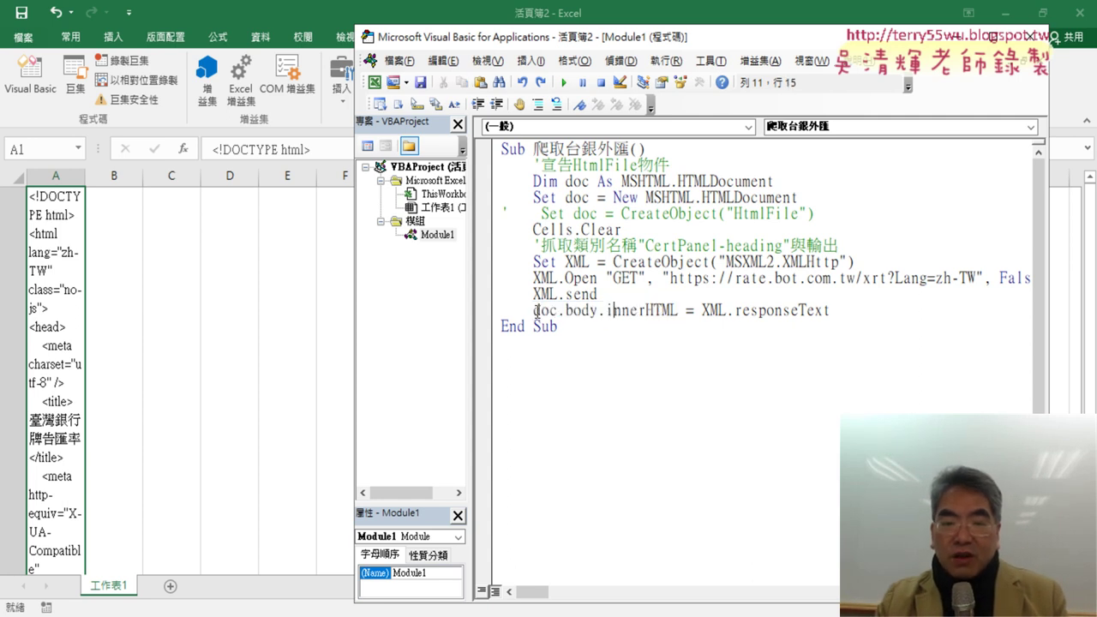
{"action": "left_click_drag", "start_coordinate": [533, 311], "coordinate": [543, 311]}
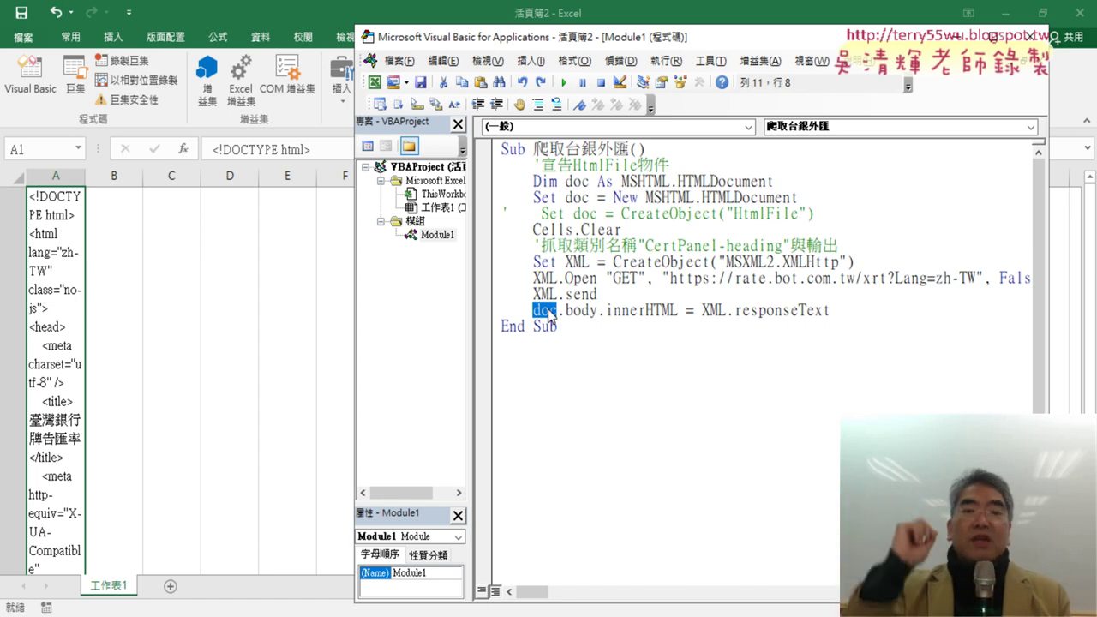
{"action": "left_click", "coordinate": [859, 310]}
{"action": "key", "text": "Return"}
{"action": "key", "text": "Return"}
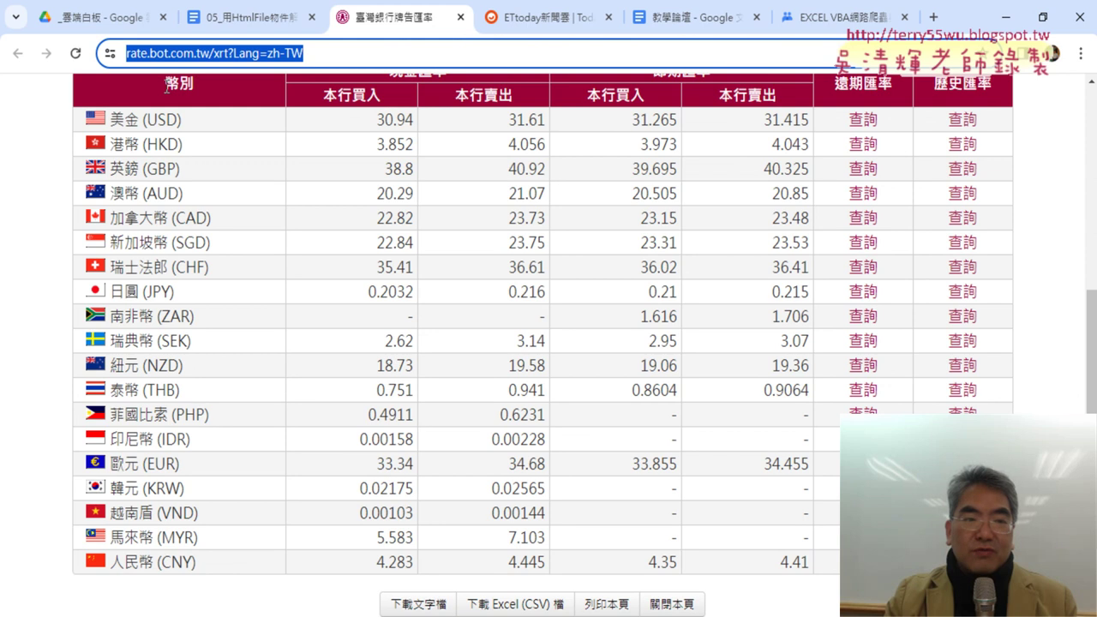
Step: Copy the 幣別 header from Chrome's rate table and clear the HTML from cell A1
{"action": "scroll", "coordinate": [193, 86], "scroll_direction": "up", "scroll_amount": 2}
{"action": "double_click", "coordinate": [203, 195]}
{"action": "right_click", "coordinate": [190, 184]}
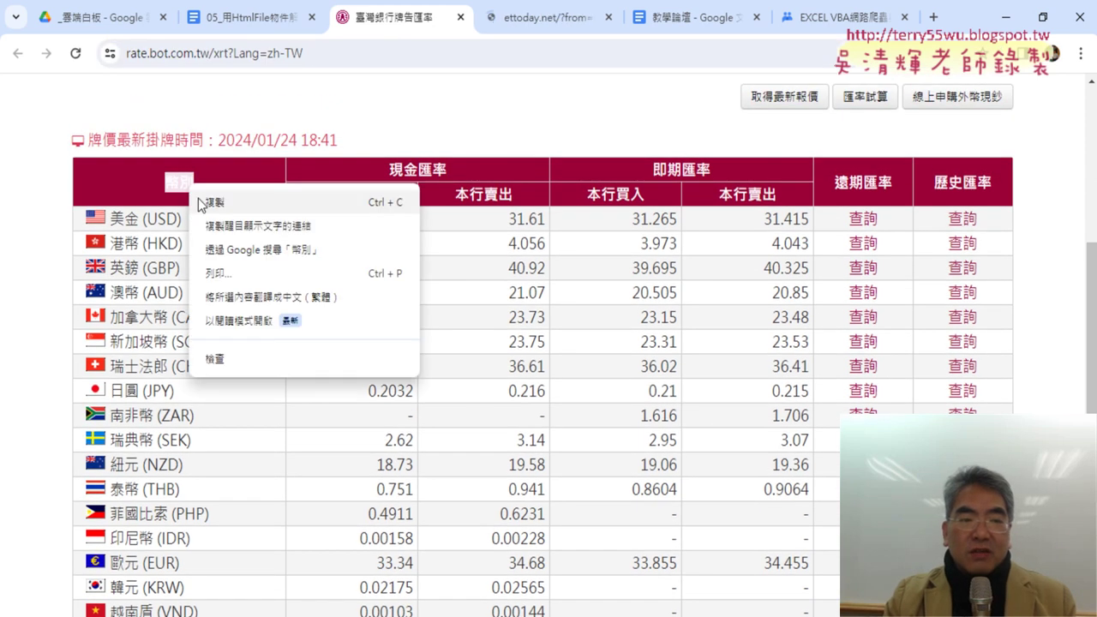
{"action": "left_click", "coordinate": [239, 203]}
{"action": "left_click", "coordinate": [1004, 21]}
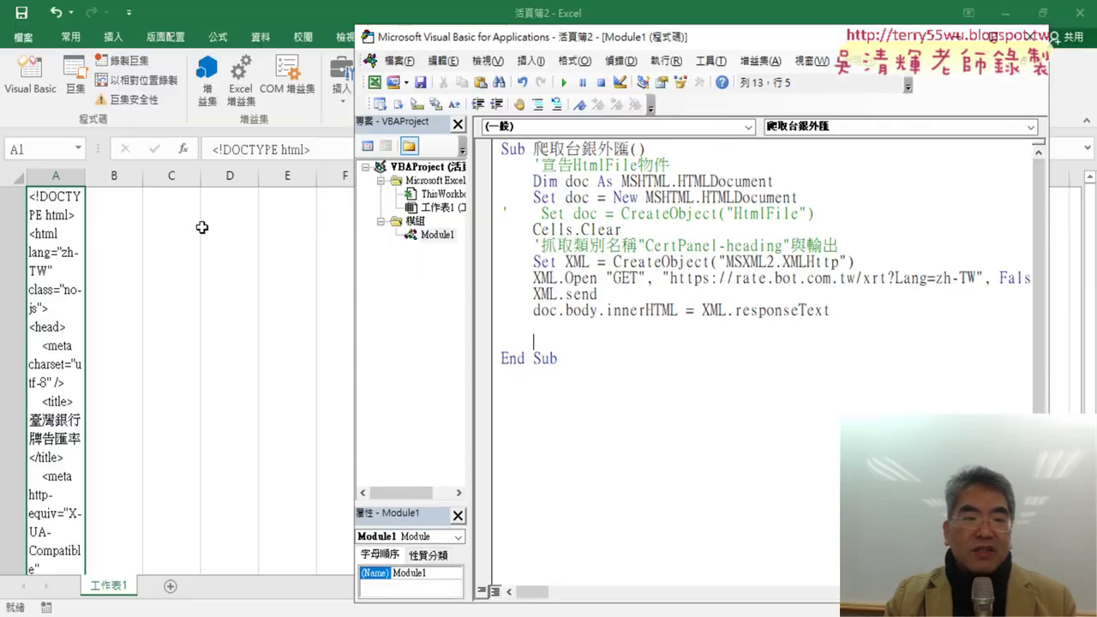
{"action": "left_click", "coordinate": [59, 231]}
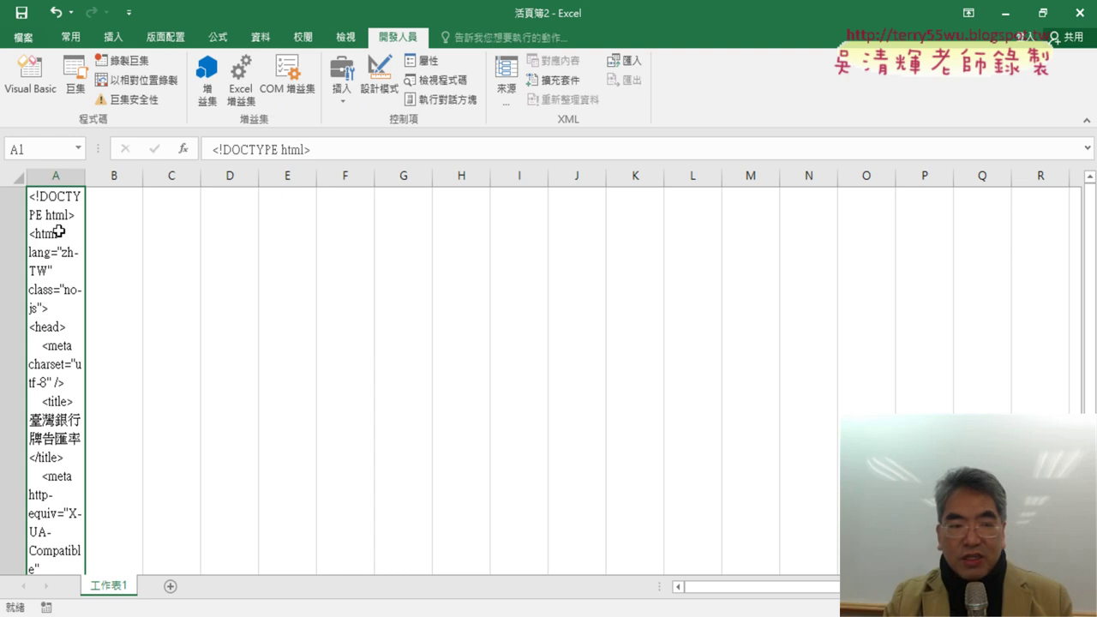
{"action": "key", "text": "Delete"}
Step: Add the line [A1] = "幣別" to the macro and start a new line below it
{"action": "left_click", "coordinate": [31, 73]}
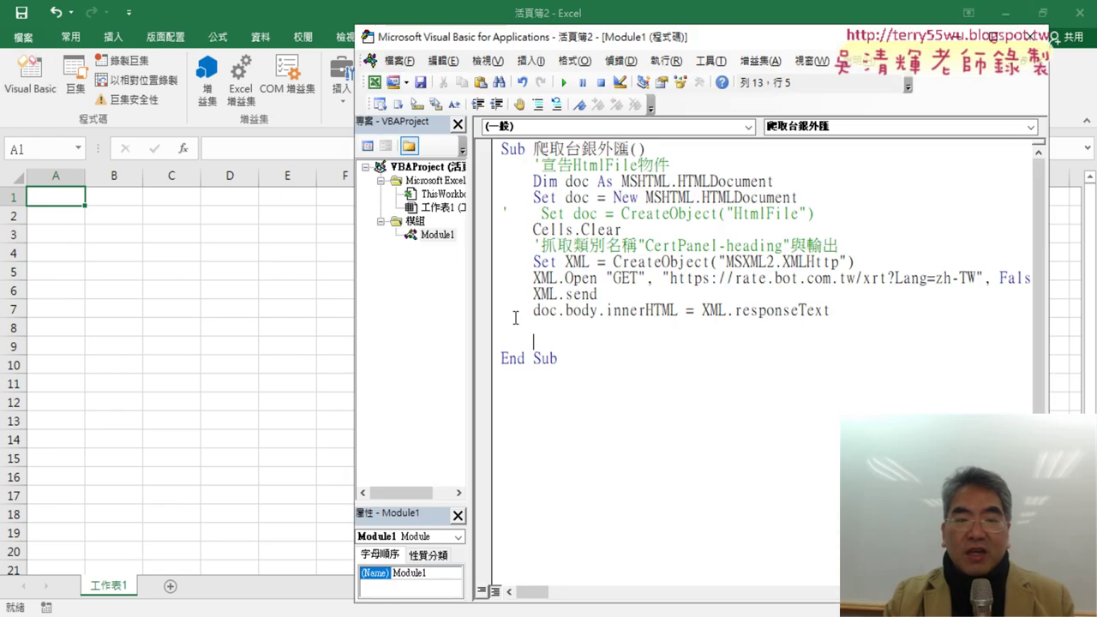
{"action": "type", "text": "[]"}
{"action": "key", "text": "Left"}
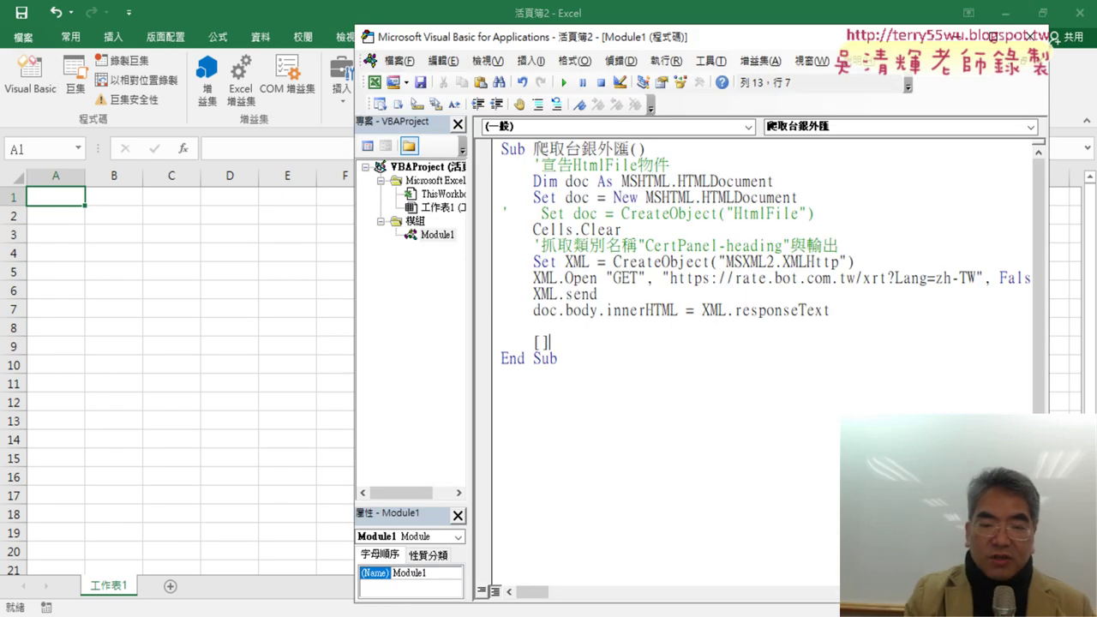
{"action": "type", "text": "A"}
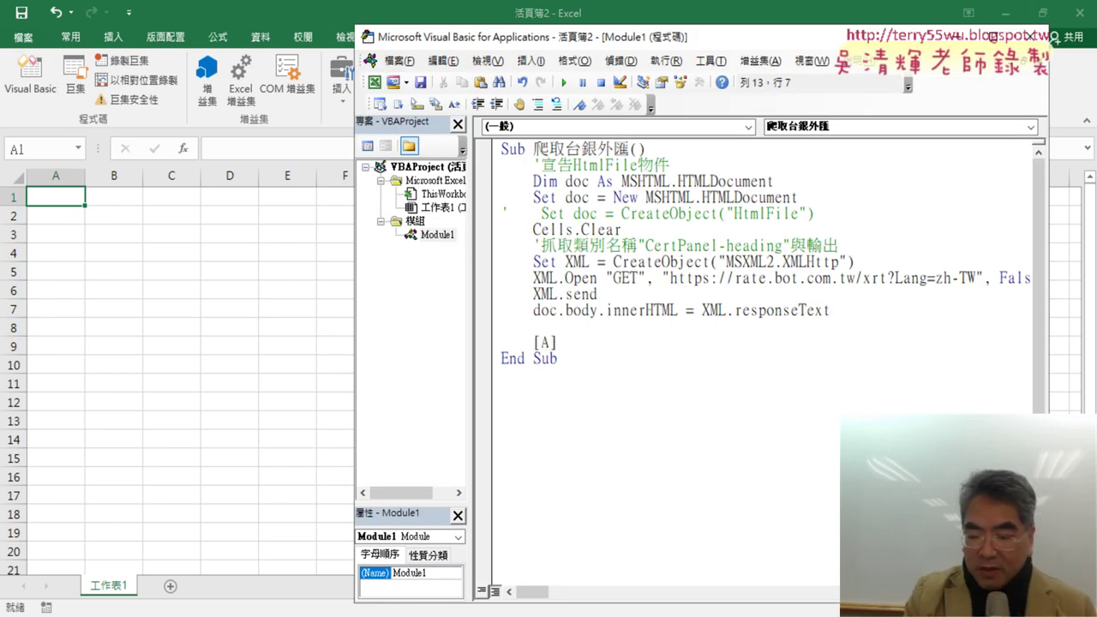
{"action": "type", "text": "1"}
{"action": "key", "text": "Right"}
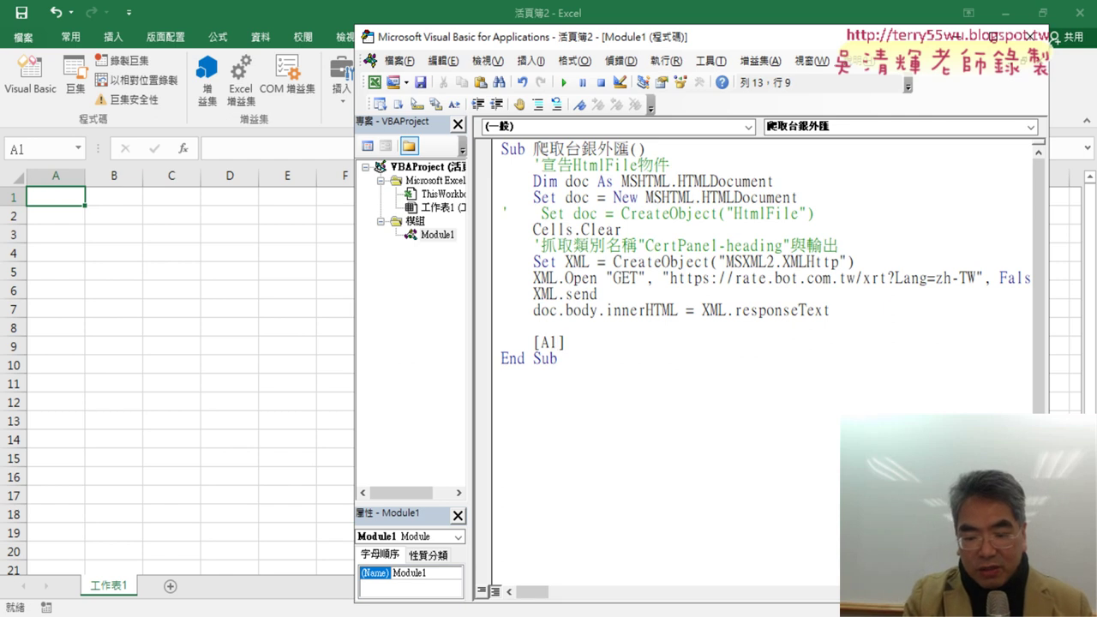
{"action": "type", "text": "=\""}
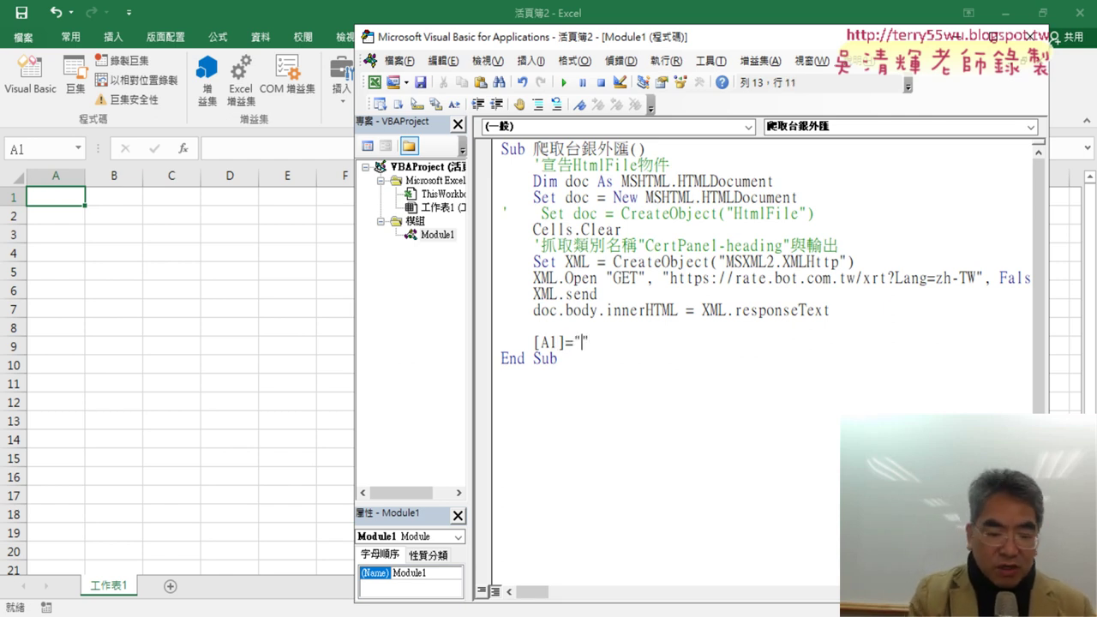
{"action": "type", "text": "幣別"}
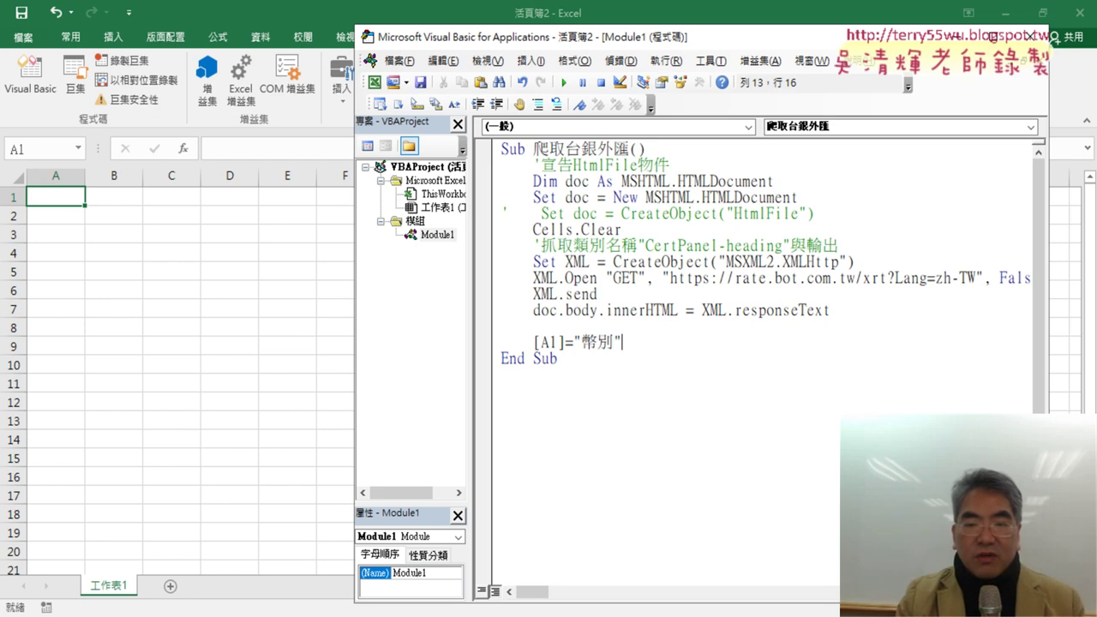
{"action": "key", "text": "Return"}
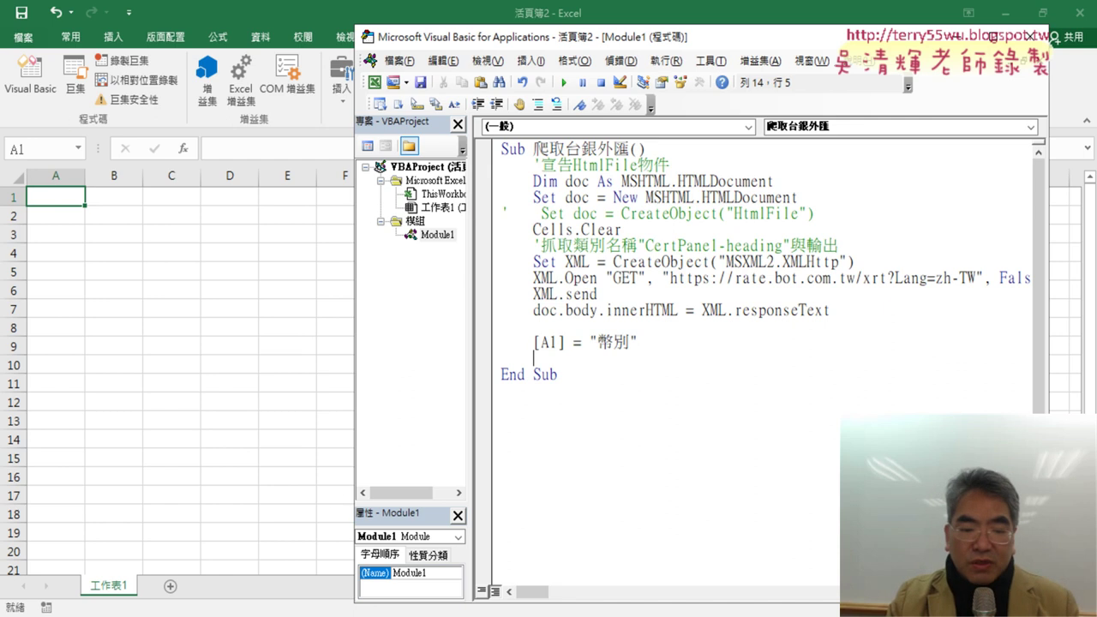
{"action": "key", "text": "alt+Tab"}
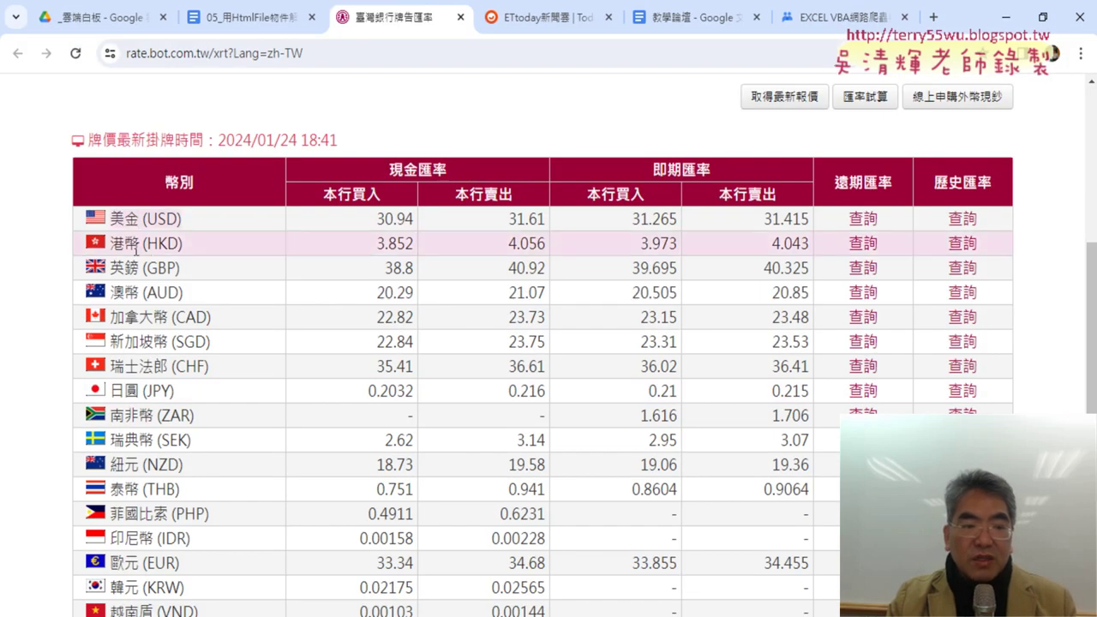
Step: Inspect the 美金 (USD) currency name in the Bank of Taiwan rate table with DevTools
{"action": "scroll", "coordinate": [170, 450], "scroll_direction": "down", "scroll_amount": 3}
{"action": "scroll", "coordinate": [141, 444], "scroll_direction": "up", "scroll_amount": 3}
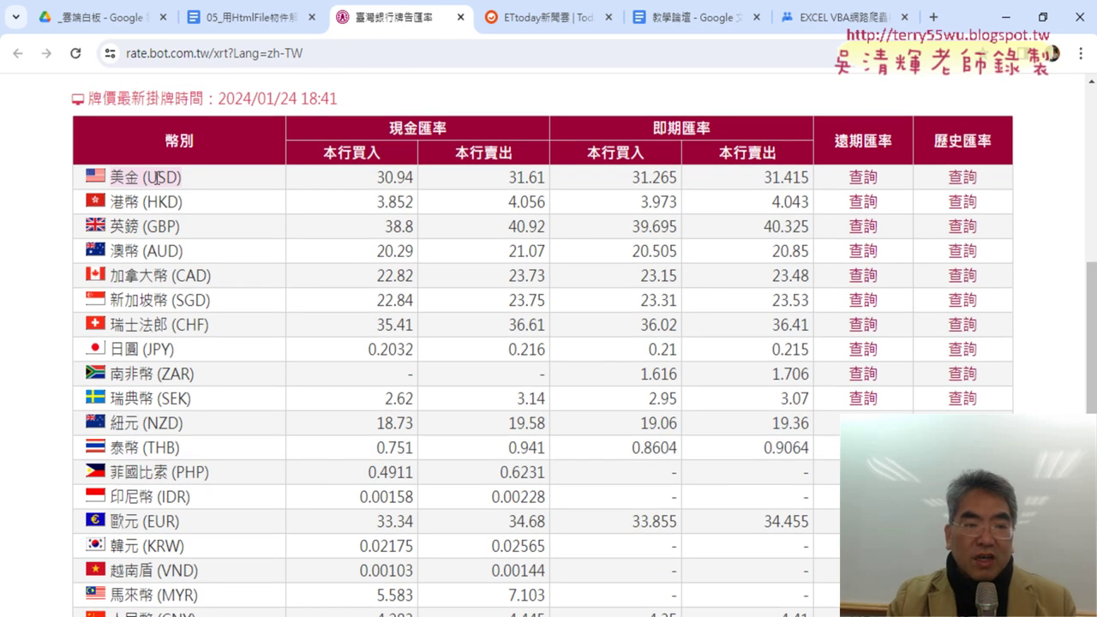
{"action": "right_click", "coordinate": [156, 180]}
{"action": "left_click", "coordinate": [208, 357]}
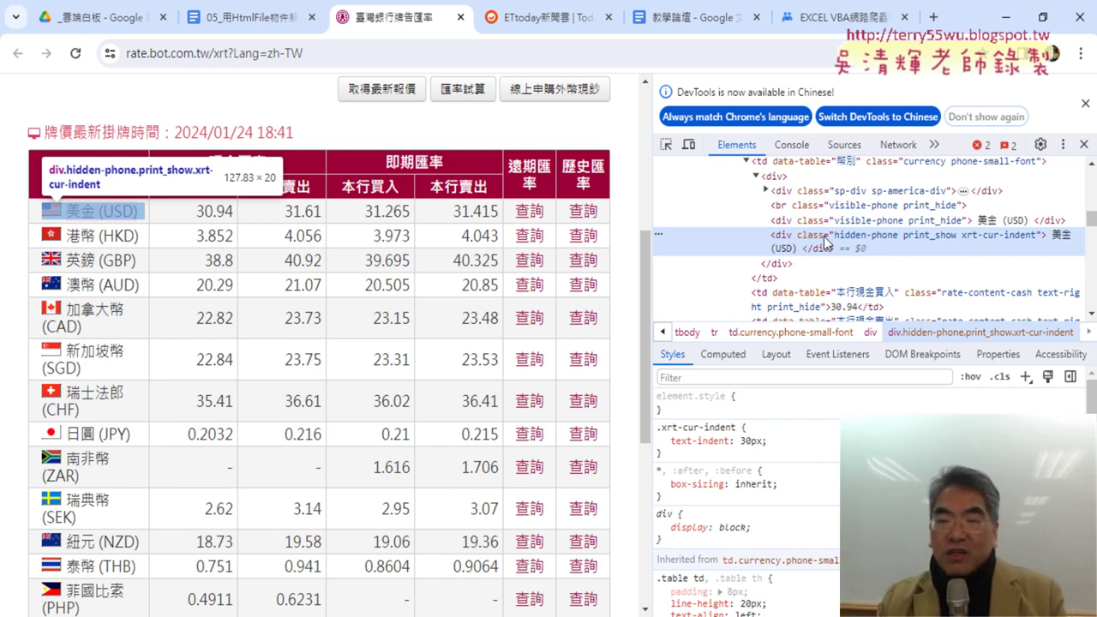
Step: Search Elements for class 'hidden-phone print_show xrt-cur-indent' and step through its matches (USD, HKD, GBP)
{"action": "double_click", "coordinate": [936, 237]}
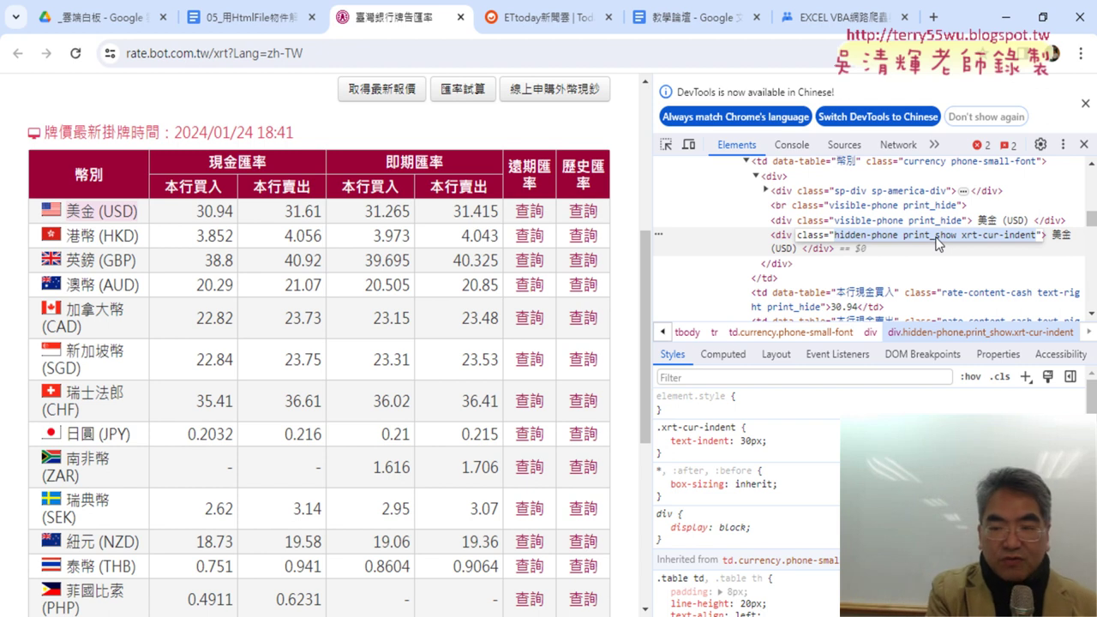
{"action": "key", "text": "ctrl+f"}
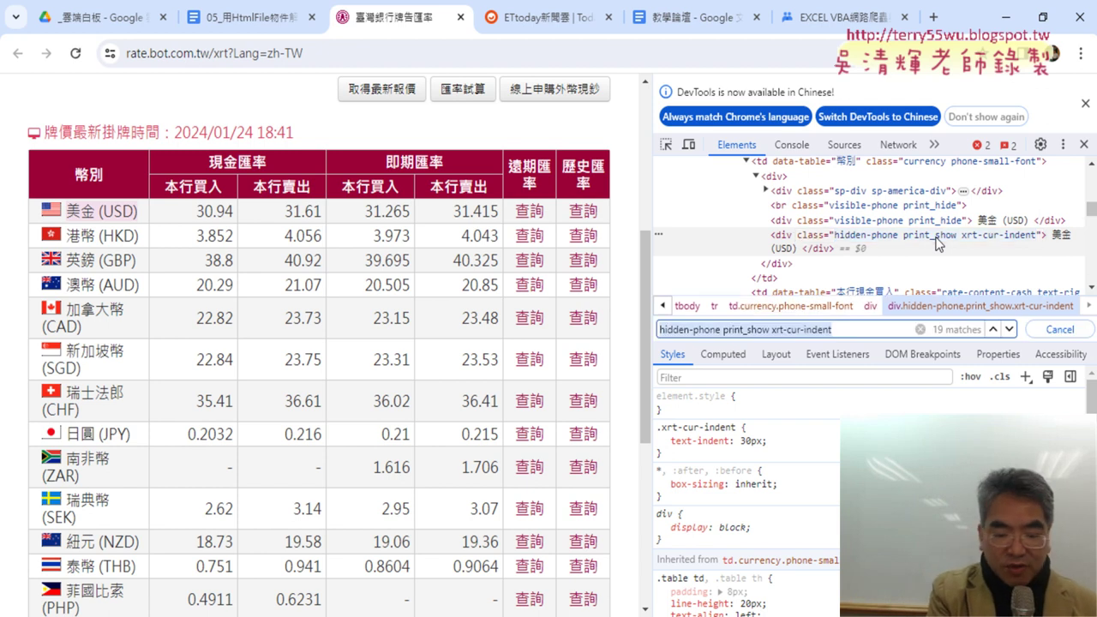
{"action": "key", "text": "Return"}
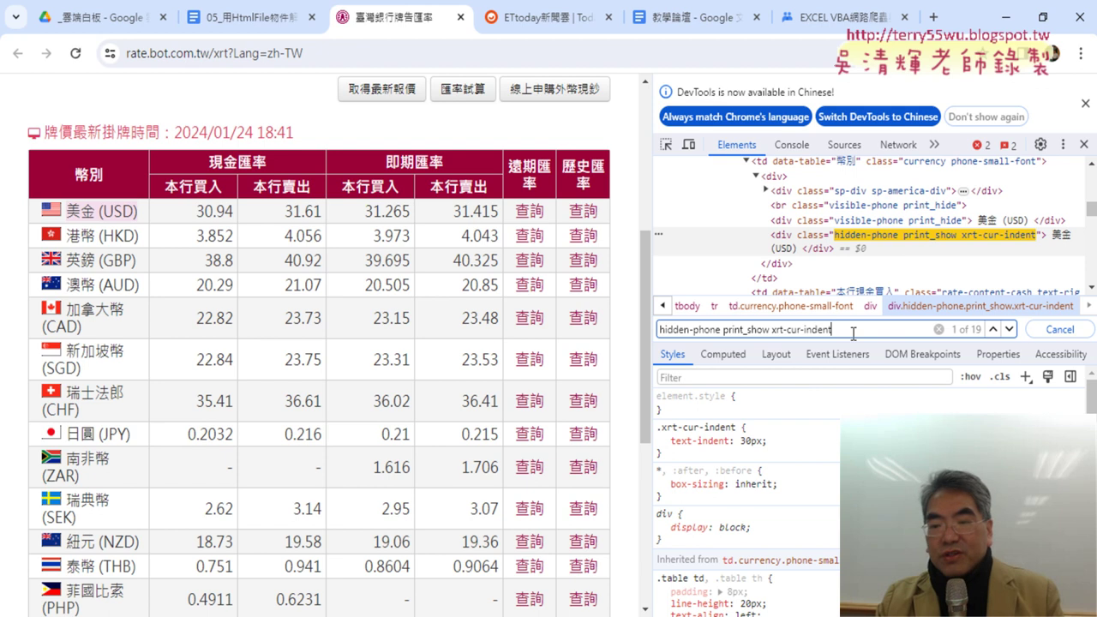
{"action": "key", "text": "ctrl+a"}
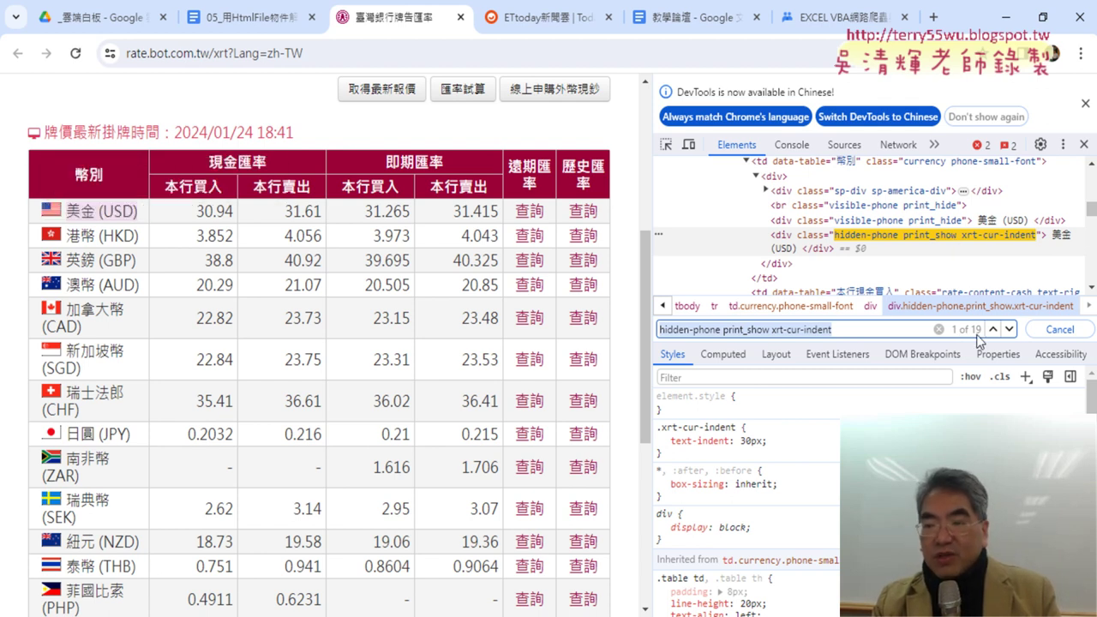
{"action": "left_click", "coordinate": [1009, 330]}
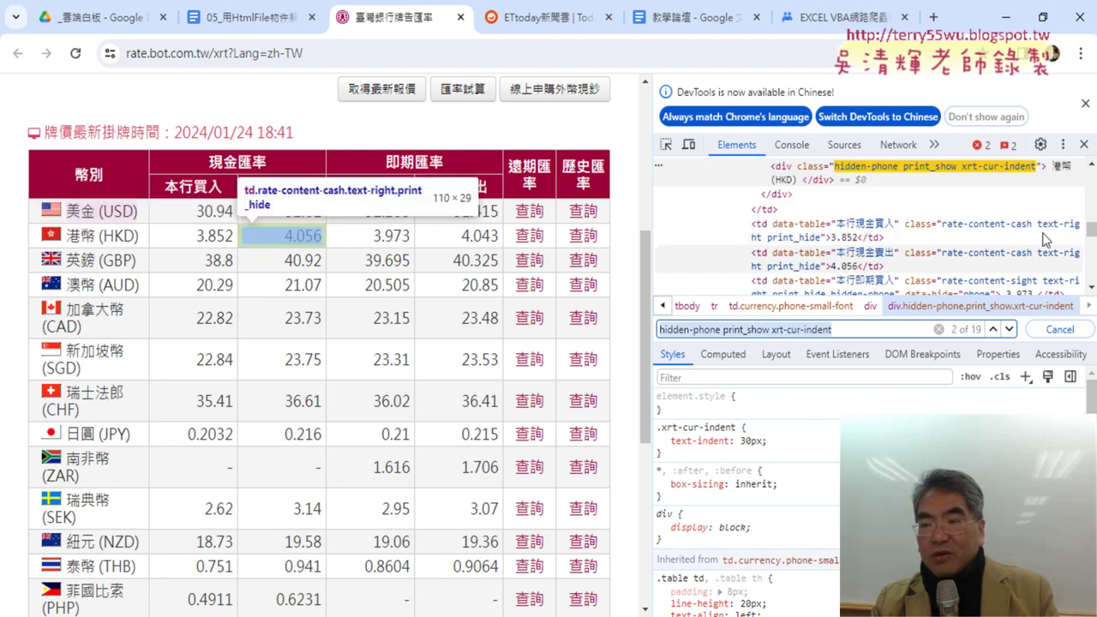
{"action": "left_click", "coordinate": [1009, 330]}
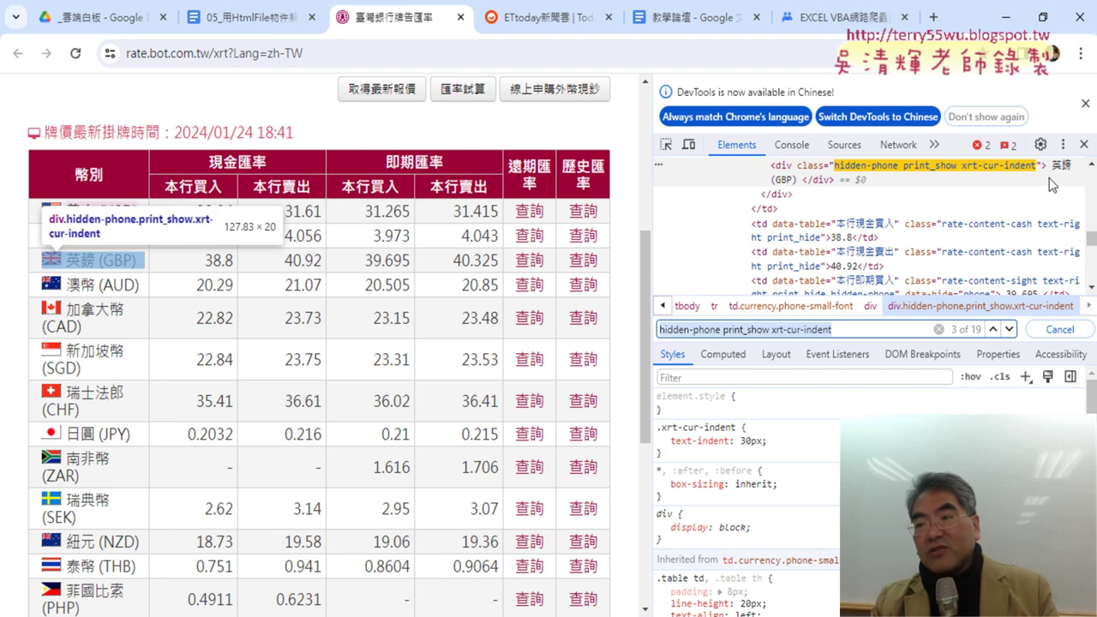
{"action": "left_click", "coordinate": [994, 329]}
{"action": "left_click", "coordinate": [994, 330]}
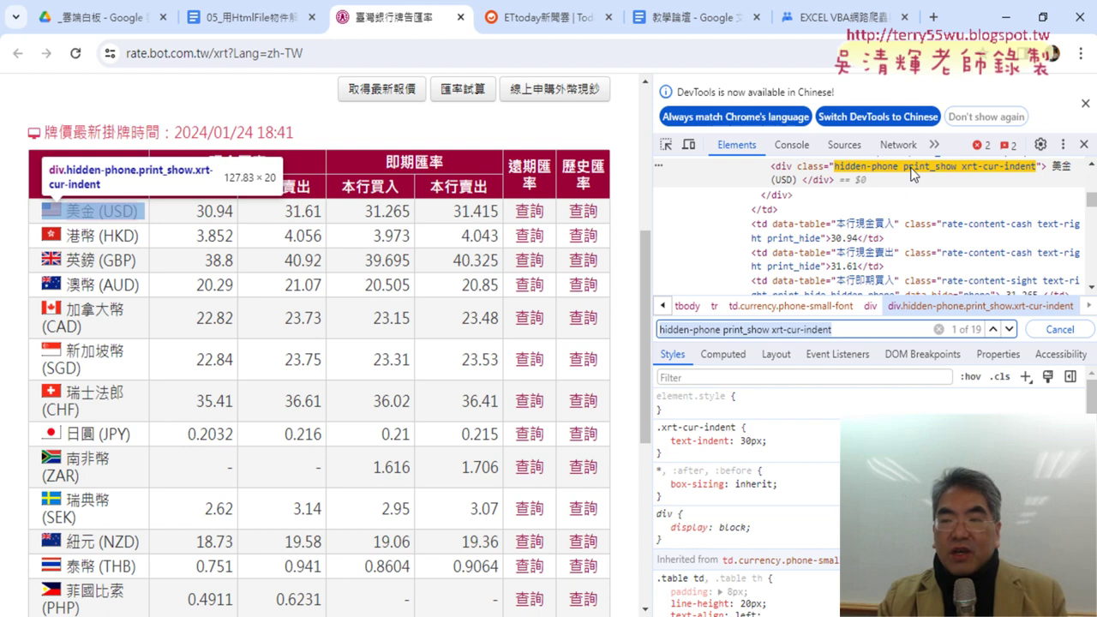
Step: Copy the Set div = doc.getElementsByClassName(...) line from the Google Docs notes, then return to VBA
{"action": "left_click", "coordinate": [253, 18]}
{"action": "scroll", "coordinate": [514, 383], "scroll_direction": "down", "scroll_amount": 2}
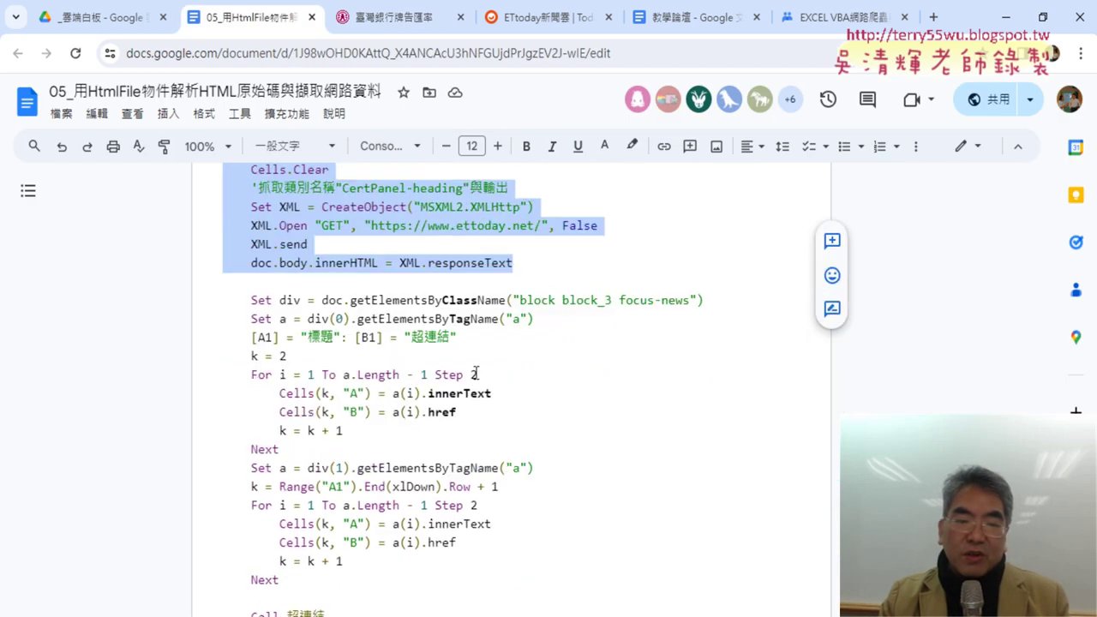
{"action": "mouse_move", "coordinate": [250, 300]}
{"action": "left_mouse_down"}
{"action": "mouse_move", "coordinate": [716, 306]}
{"action": "mouse_move", "coordinate": [701, 306]}
{"action": "left_mouse_up"}
{"action": "key", "text": "ctrl+c"}
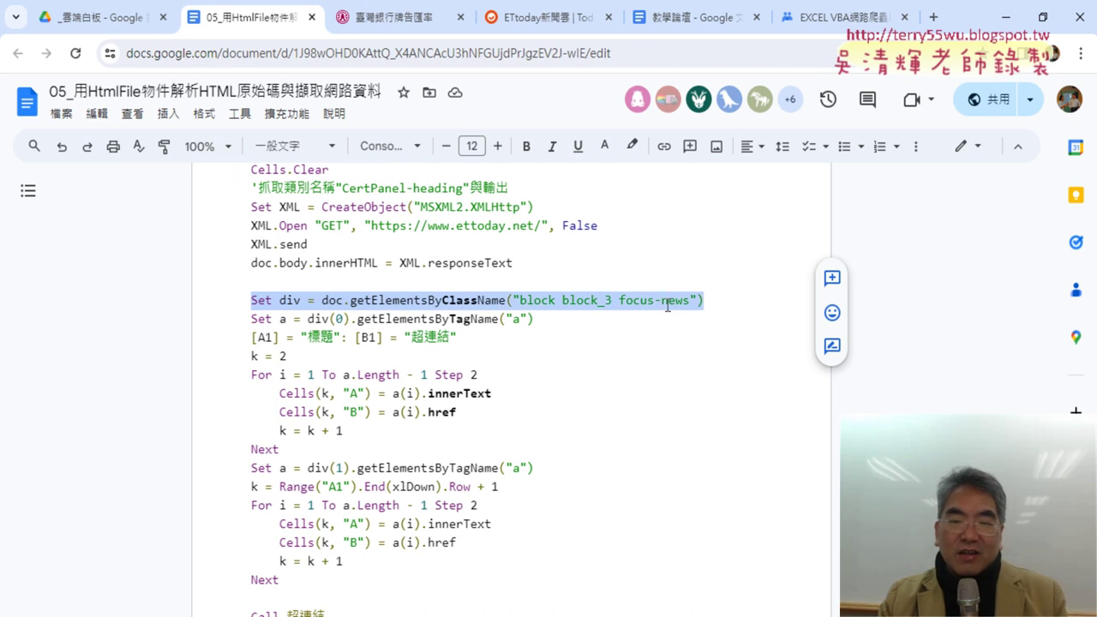
{"action": "mouse_move", "coordinate": [522, 300]}
{"action": "left_mouse_down"}
{"action": "mouse_move", "coordinate": [681, 299]}
{"action": "mouse_move", "coordinate": [207, 307]}
{"action": "left_mouse_up"}
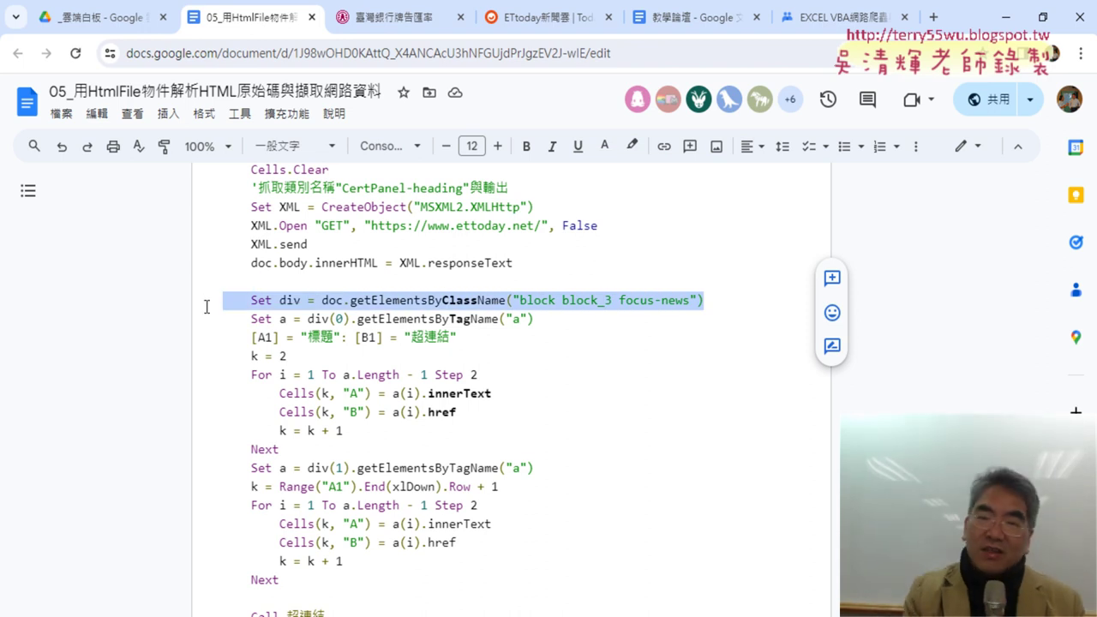
{"action": "key", "text": "alt+Tab"}
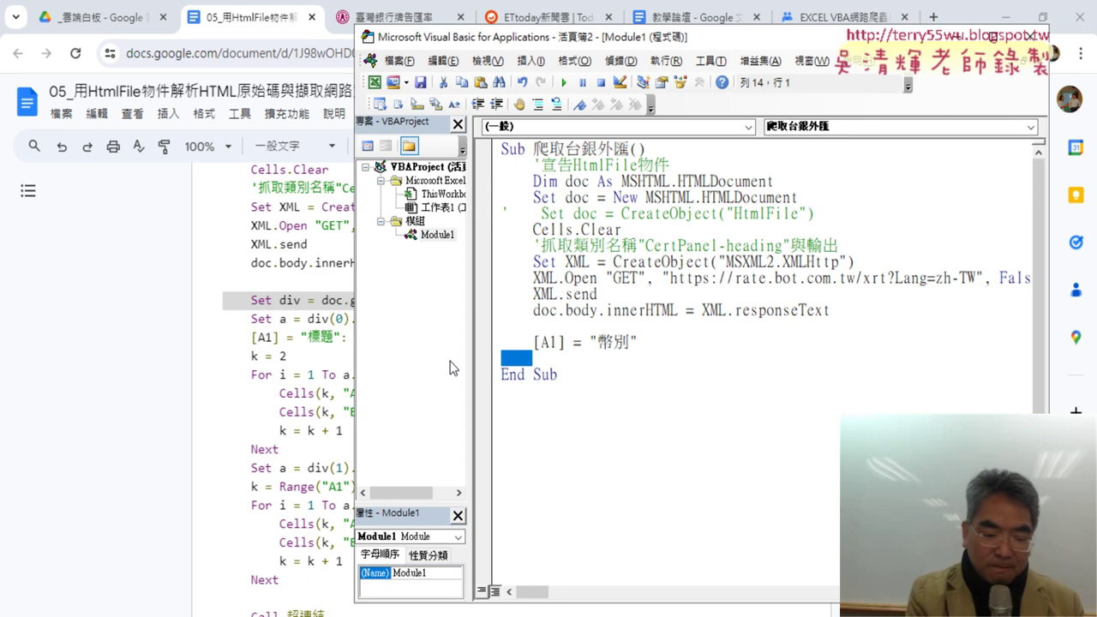
Step: Paste the Set div line, rename the variable to div1 and clear the old class names
{"action": "key", "text": "ctrl+v"}
{"action": "key", "text": "Home"}
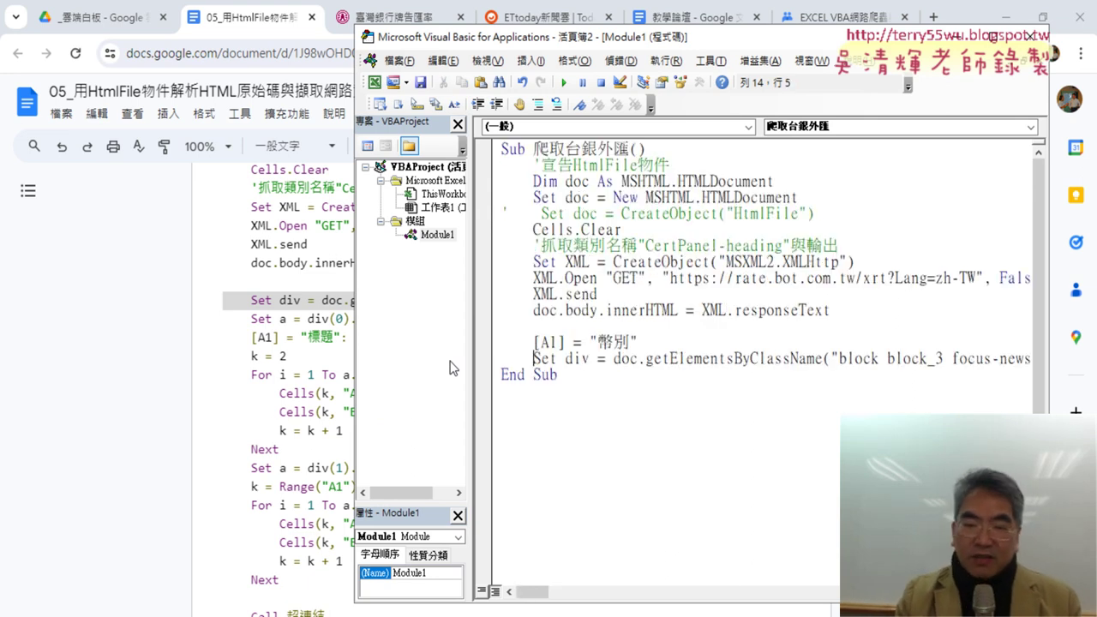
{"action": "key", "text": "Right"}
{"action": "key", "text": "Right"}
{"action": "key", "text": "Right"}
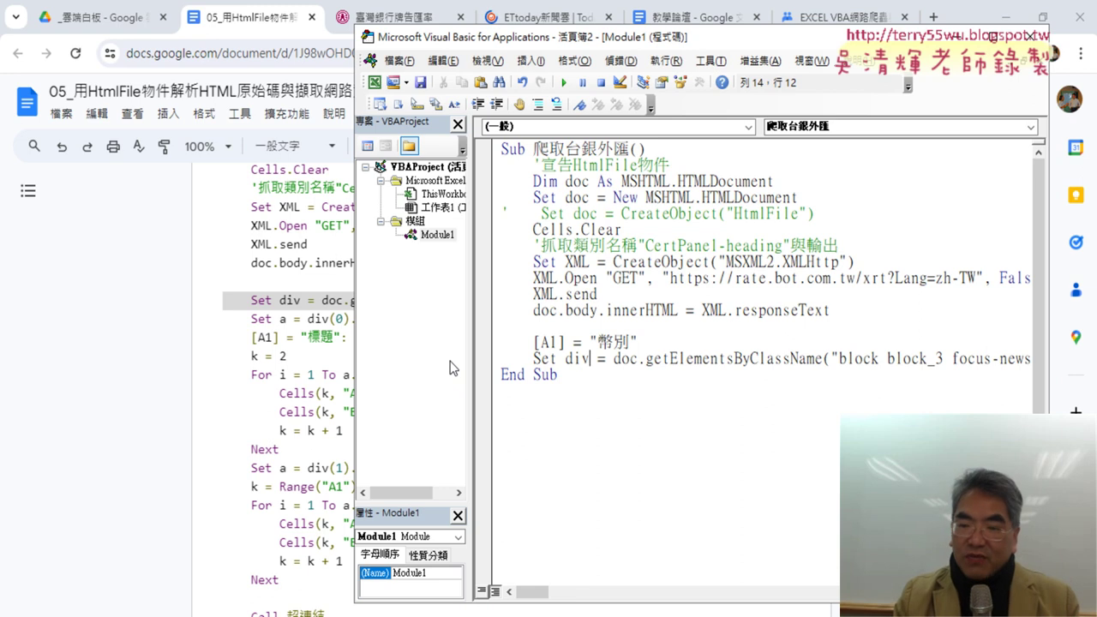
{"action": "type", "text": "1"}
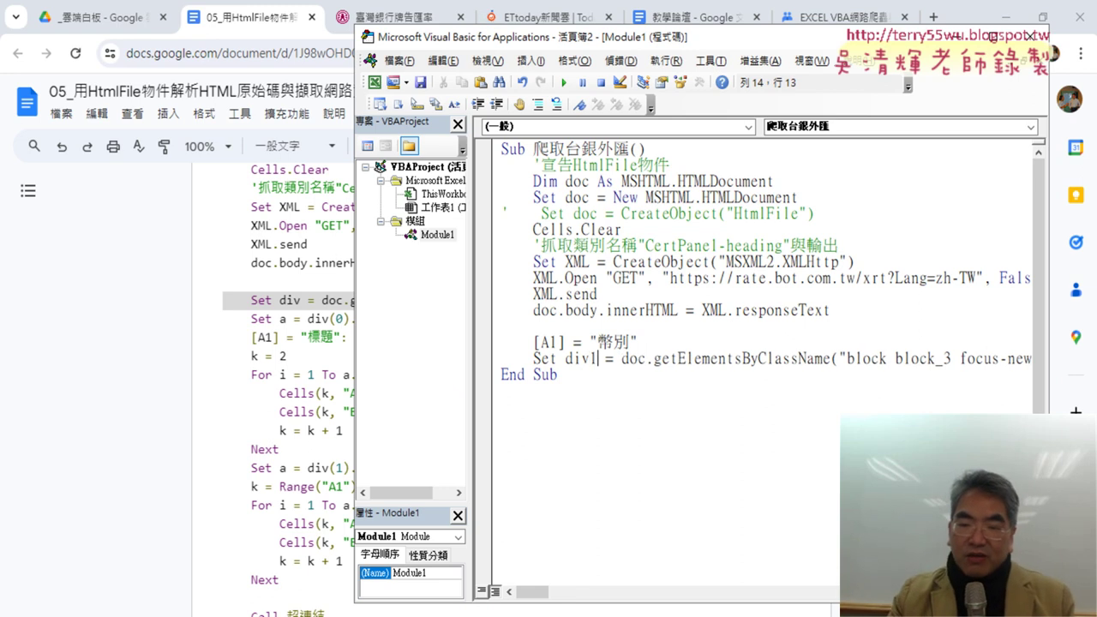
{"action": "left_click", "coordinate": [607, 358]}
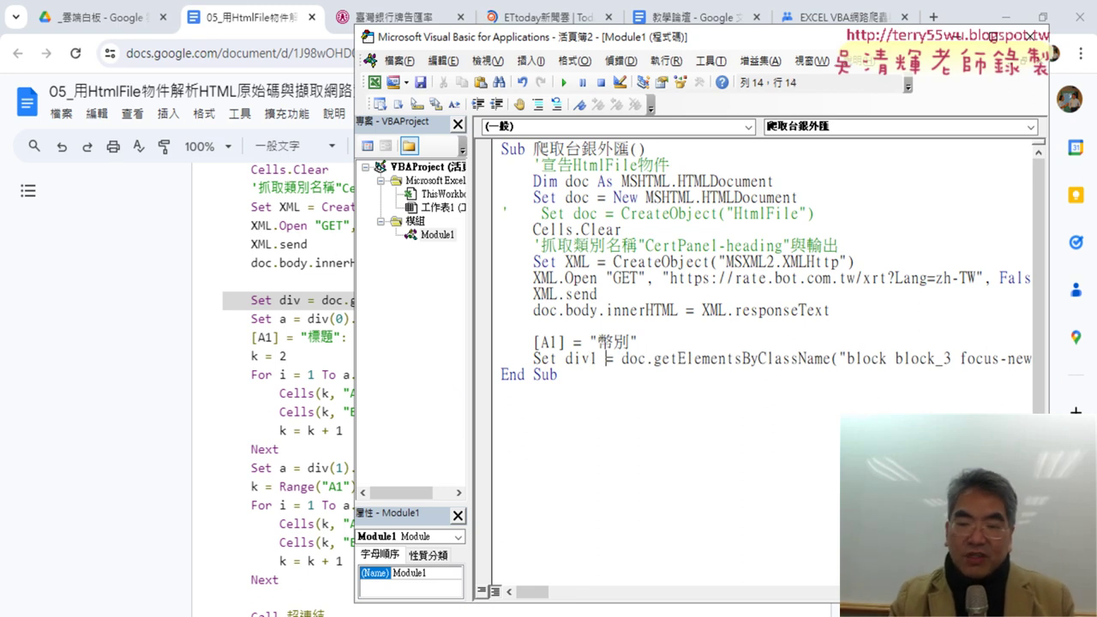
{"action": "left_click", "coordinate": [733, 358]}
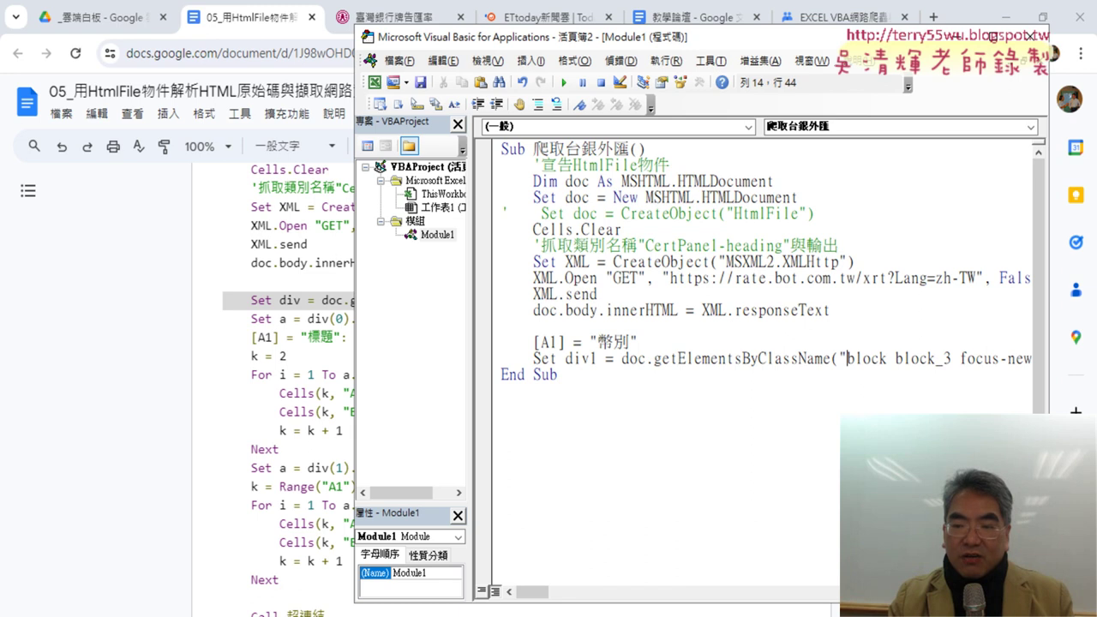
{"action": "key", "text": "shift+End"}
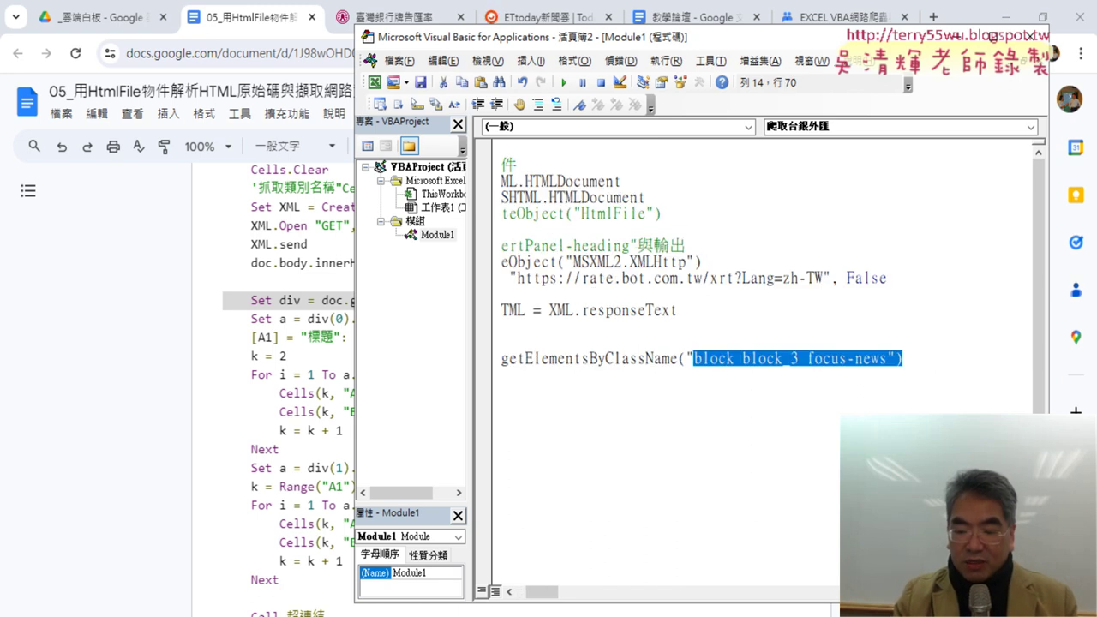
{"action": "key", "text": "Delete"}
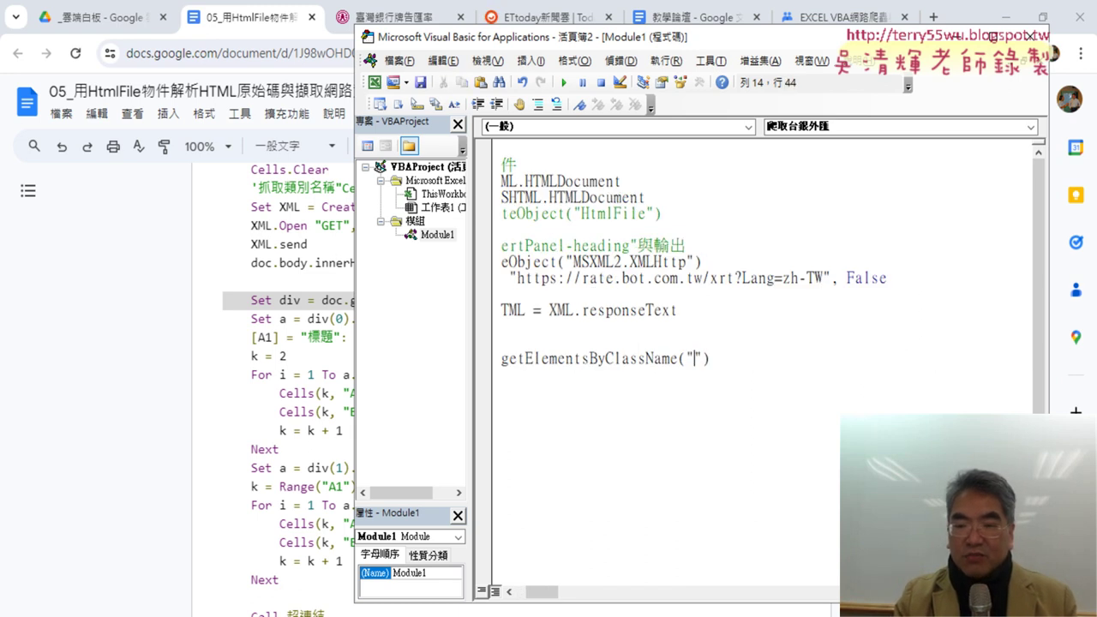
Step: Paste the class 'hidden-phone print_show xrt-cur-indent' from DevTools into the div1 getElementsByClassName call
{"action": "left_click", "coordinate": [390, 17]}
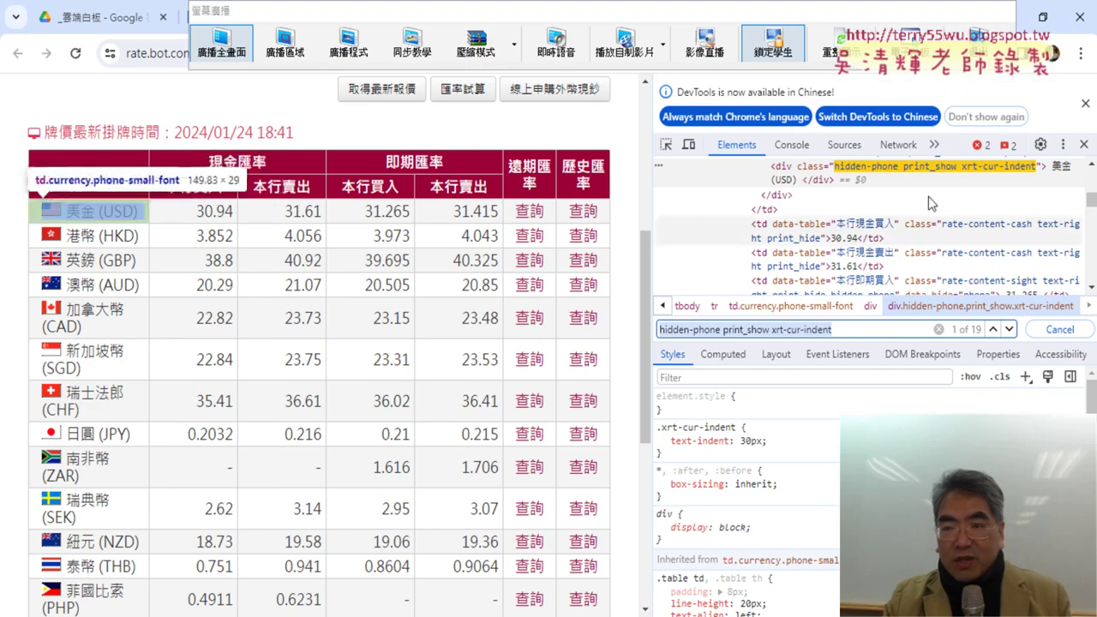
{"action": "right_click", "coordinate": [772, 329]}
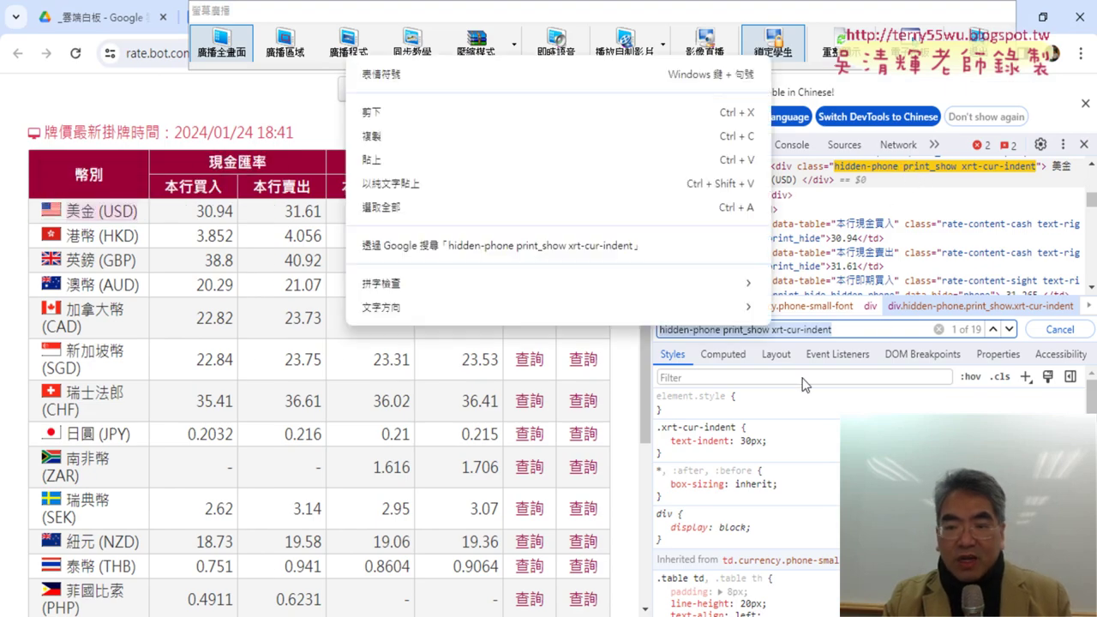
{"action": "left_click", "coordinate": [541, 151]}
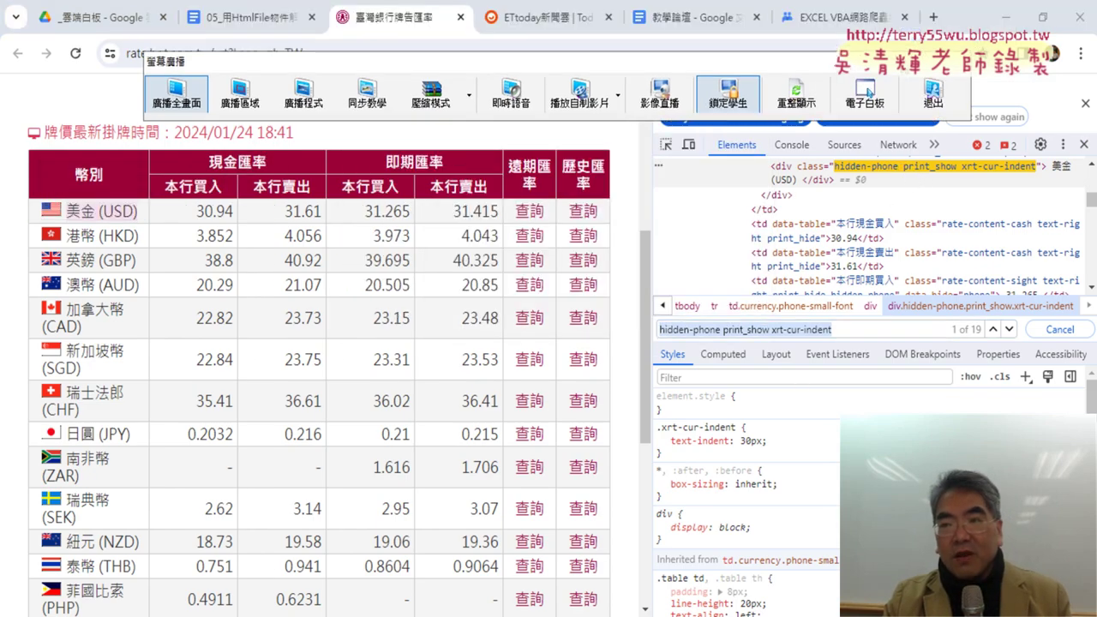
{"action": "key", "text": "alt+Tab"}
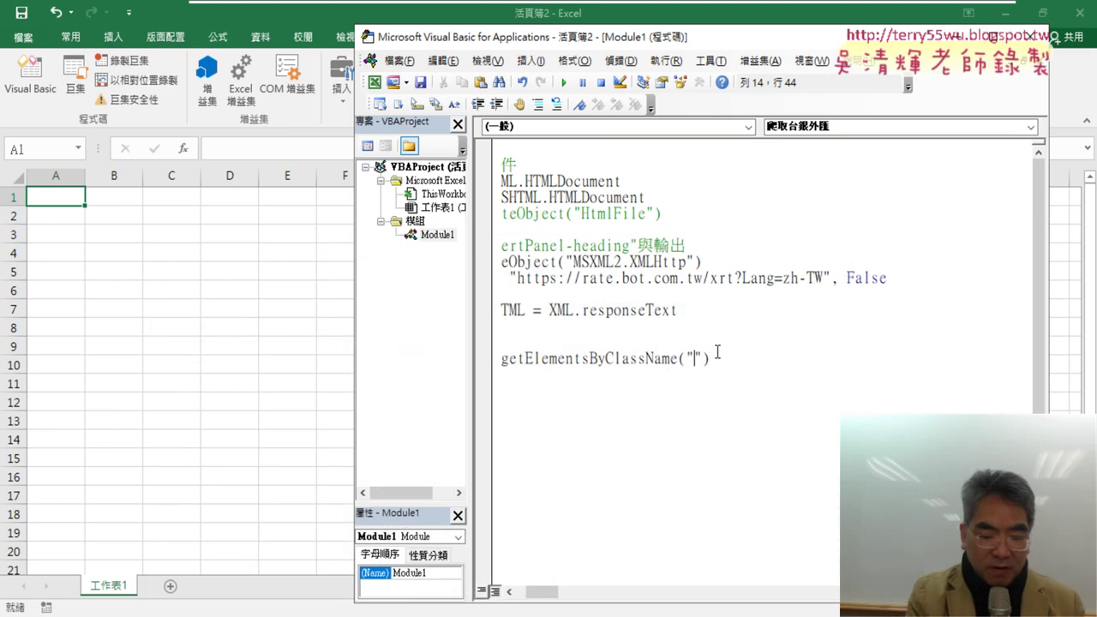
{"action": "type", "text": "hidden-phone print_show xrt-cur-indent"}
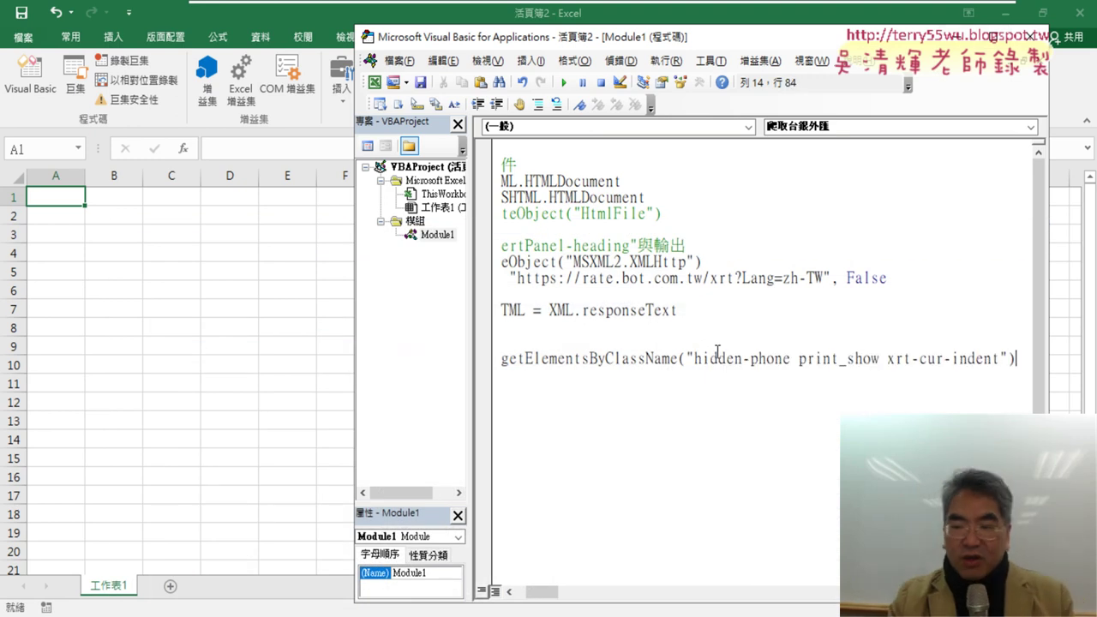
{"action": "key", "text": "Return"}
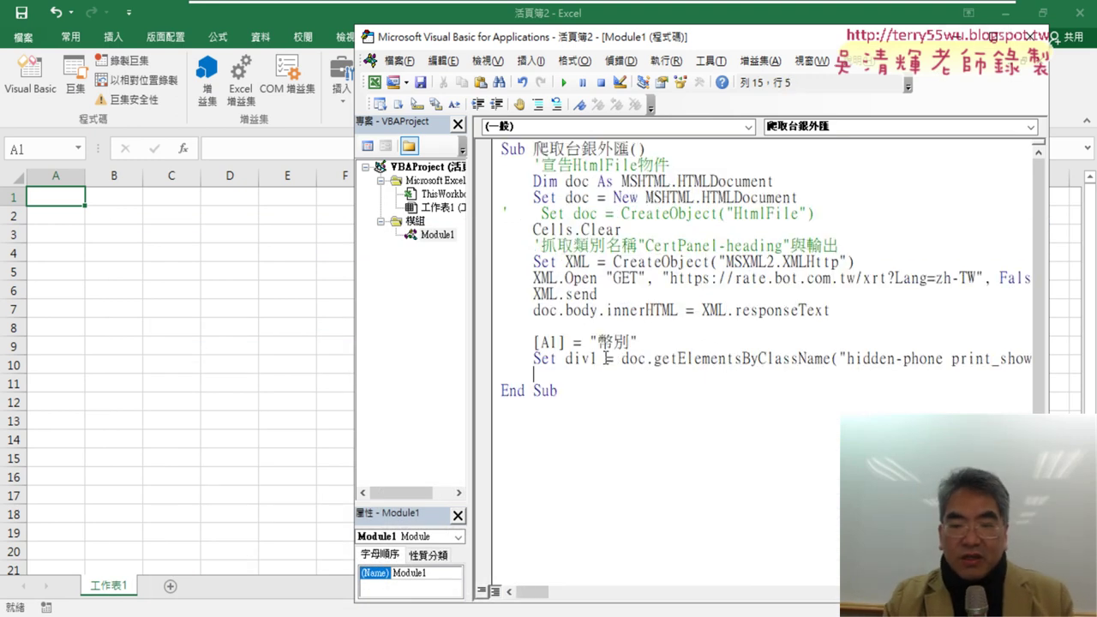
{"action": "left_click_drag", "start_coordinate": [563, 360], "coordinate": [607, 361]}
{"action": "key", "text": "ctrl+c"}
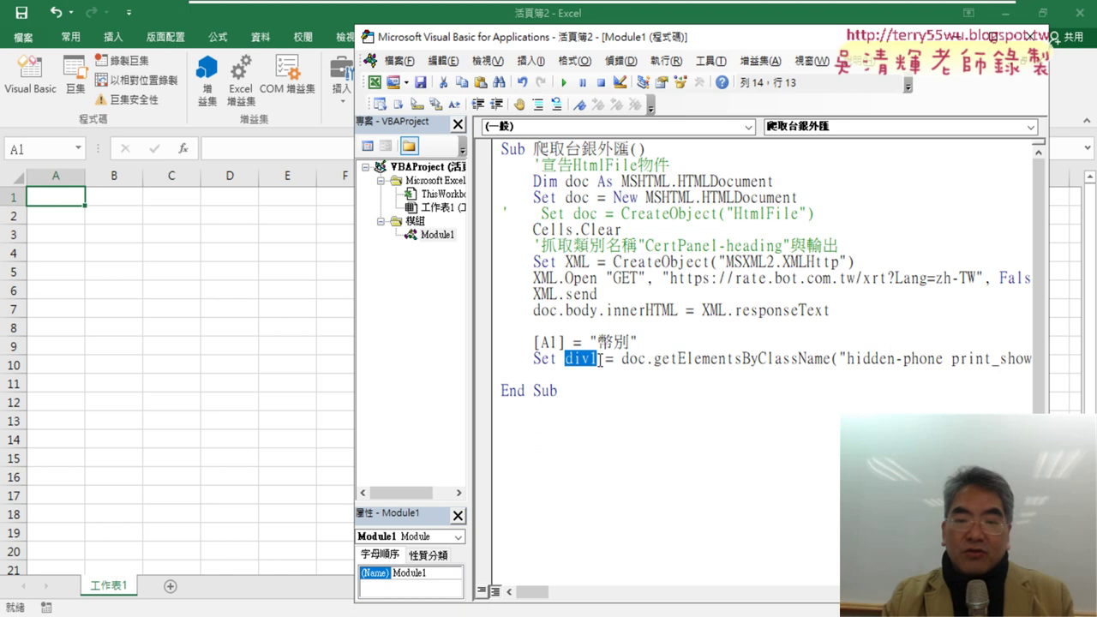
Step: Copy the k = 2 … Next loop from the ETtoday example notes and return to the VBA code
{"action": "left_click", "coordinate": [565, 372]}
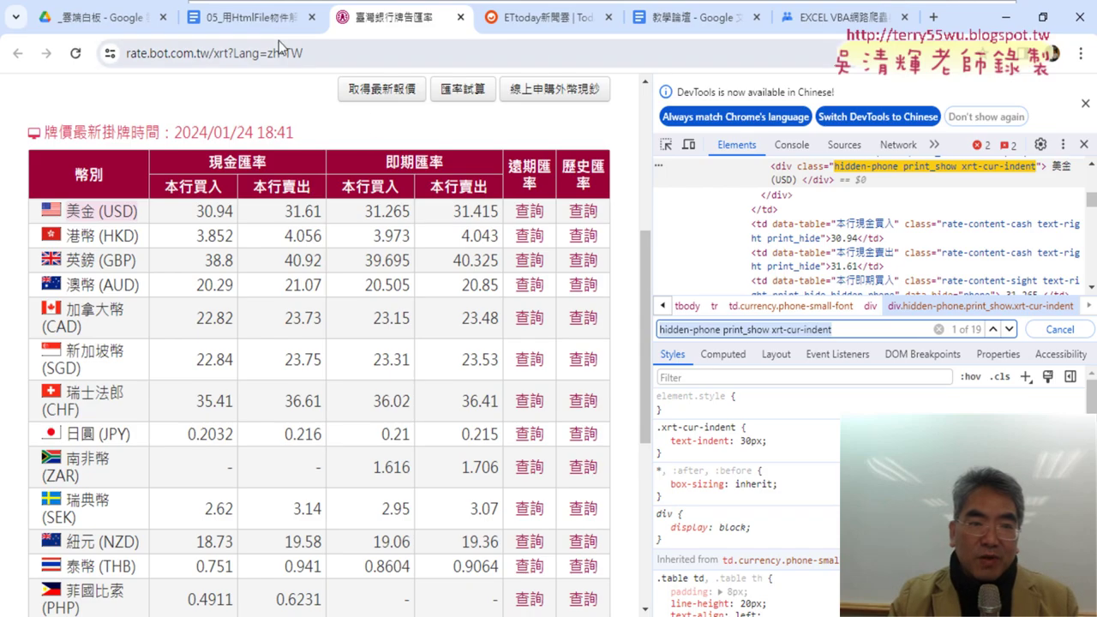
{"action": "left_click", "coordinate": [265, 17]}
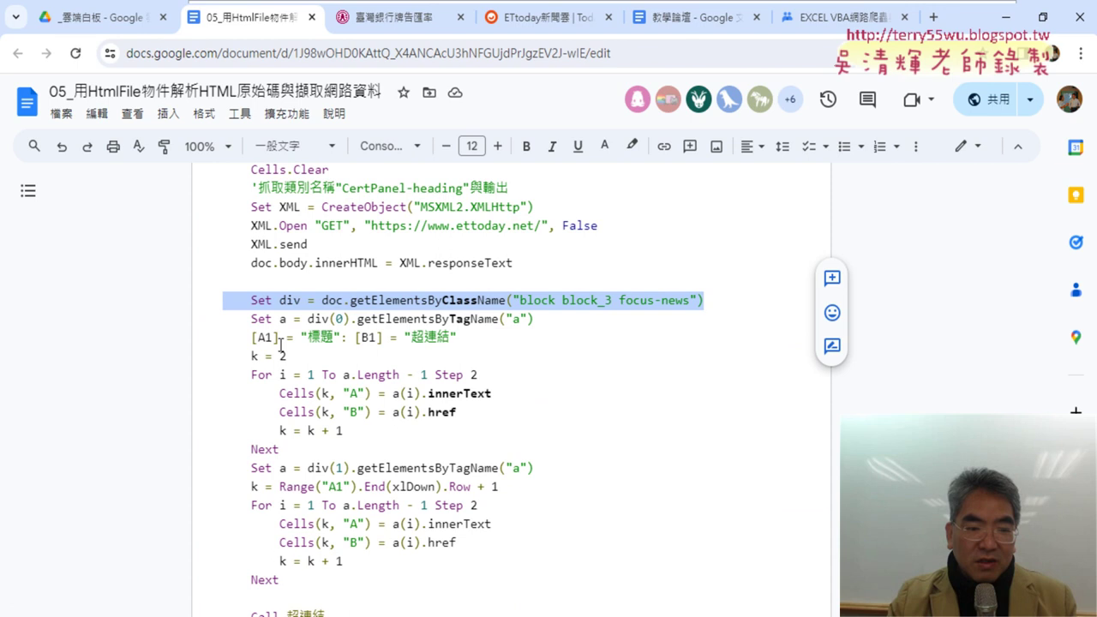
{"action": "left_click", "coordinate": [291, 301]}
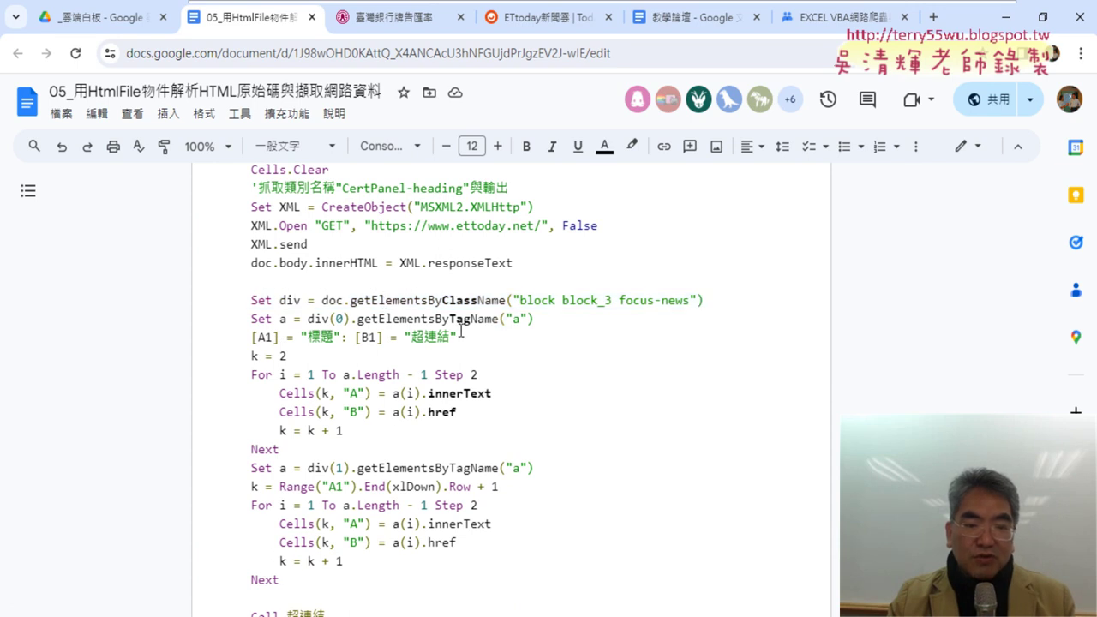
{"action": "left_click_drag", "start_coordinate": [298, 451], "coordinate": [208, 363]}
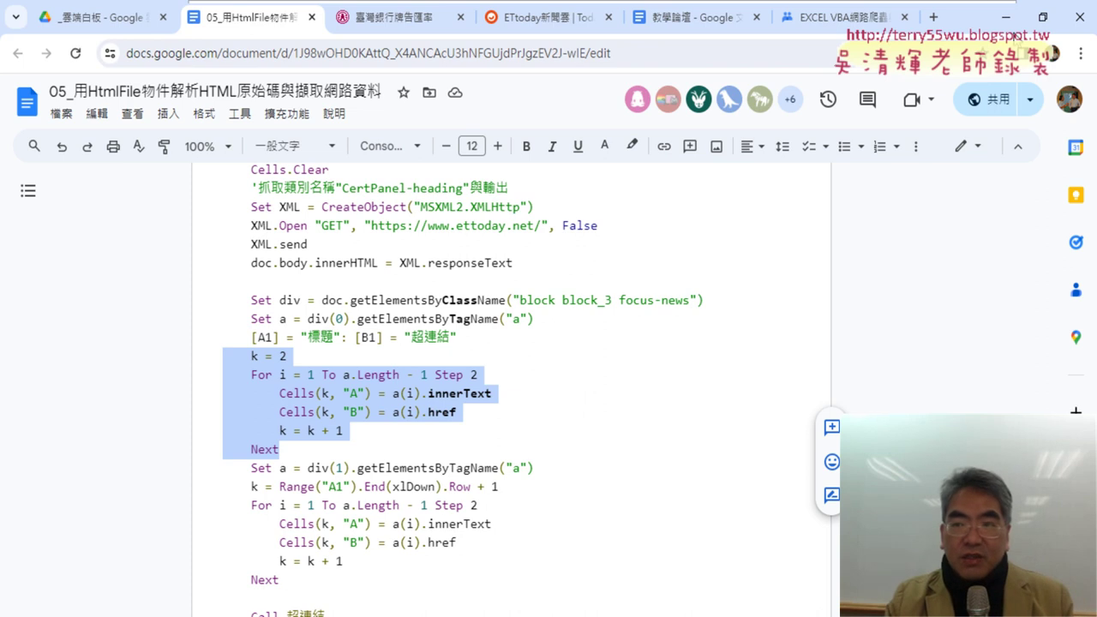
{"action": "left_click", "coordinate": [1005, 17]}
{"action": "left_click_drag", "start_coordinate": [542, 377], "coordinate": [501, 377]}
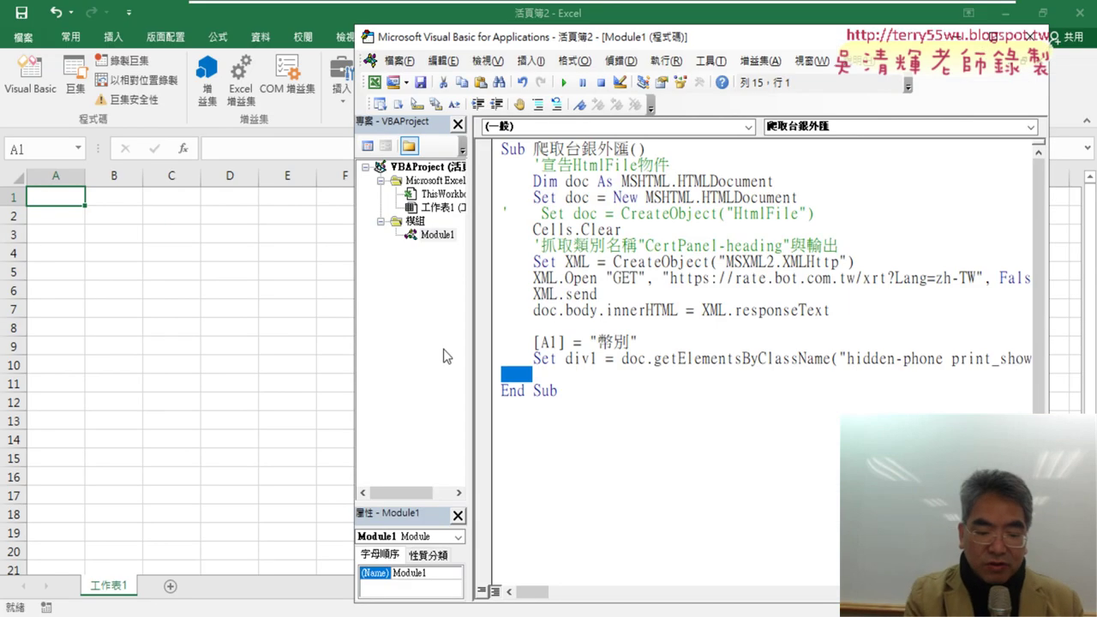
Step: Paste the loop below Set div1, remove Step 2 and start i at 0
{"action": "type", "text": "k = 2     For i = 1 To a.Length - 1 Step 2         Cells(k, \"A\") = a(i).innerText         Cells(k, \"B\") = a(i).href         k = k + 1     Next"}
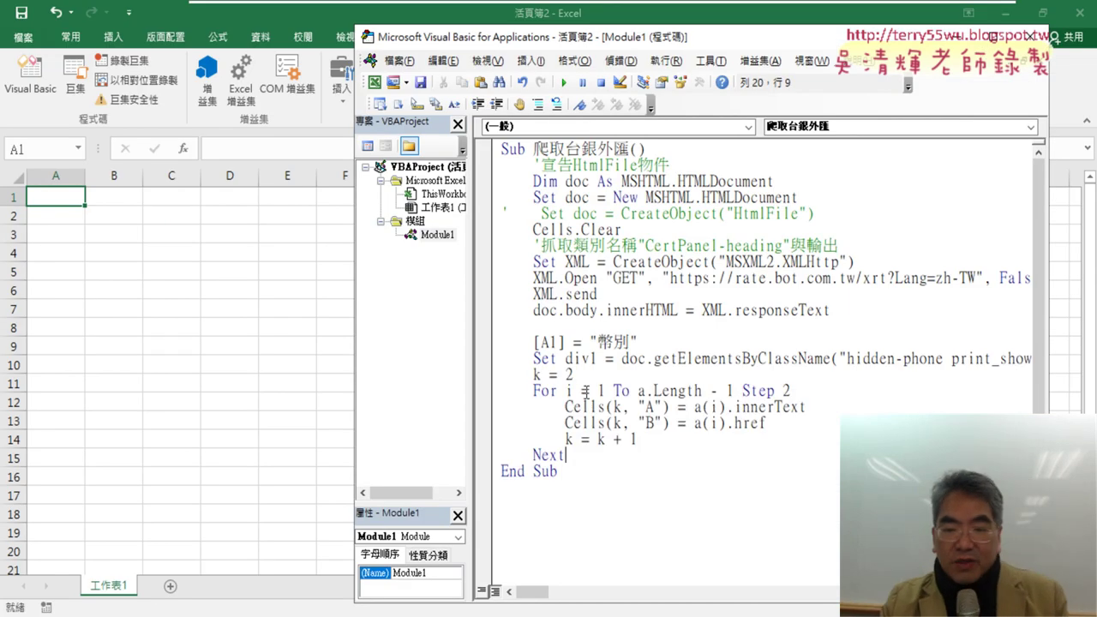
{"action": "left_click_drag", "start_coordinate": [578, 374], "coordinate": [564, 374]}
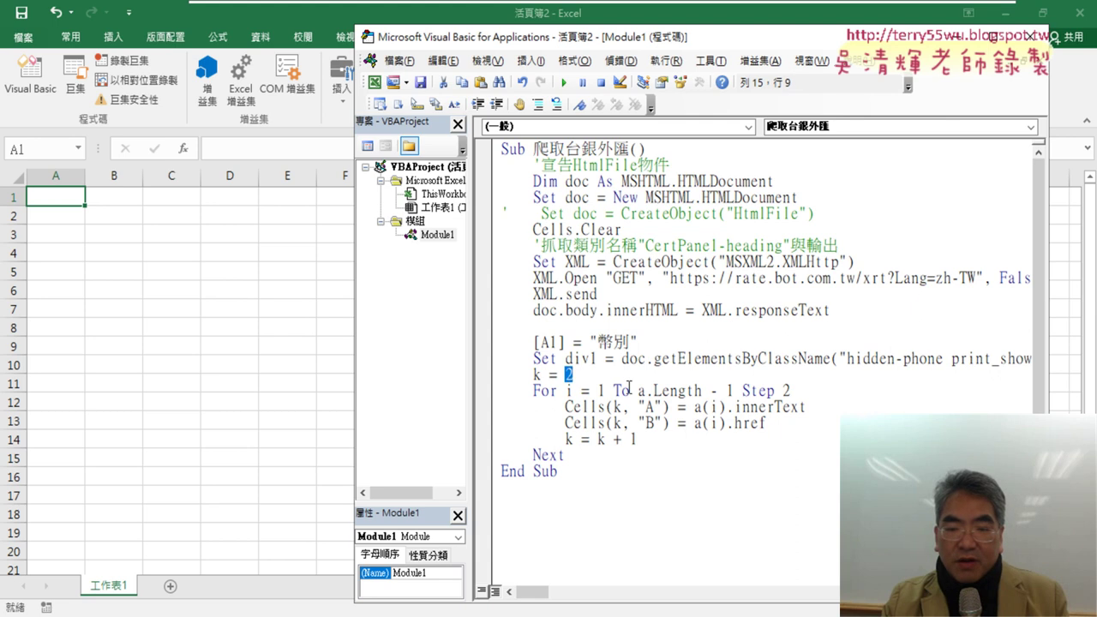
{"action": "left_click_drag", "start_coordinate": [734, 390], "coordinate": [782, 391]}
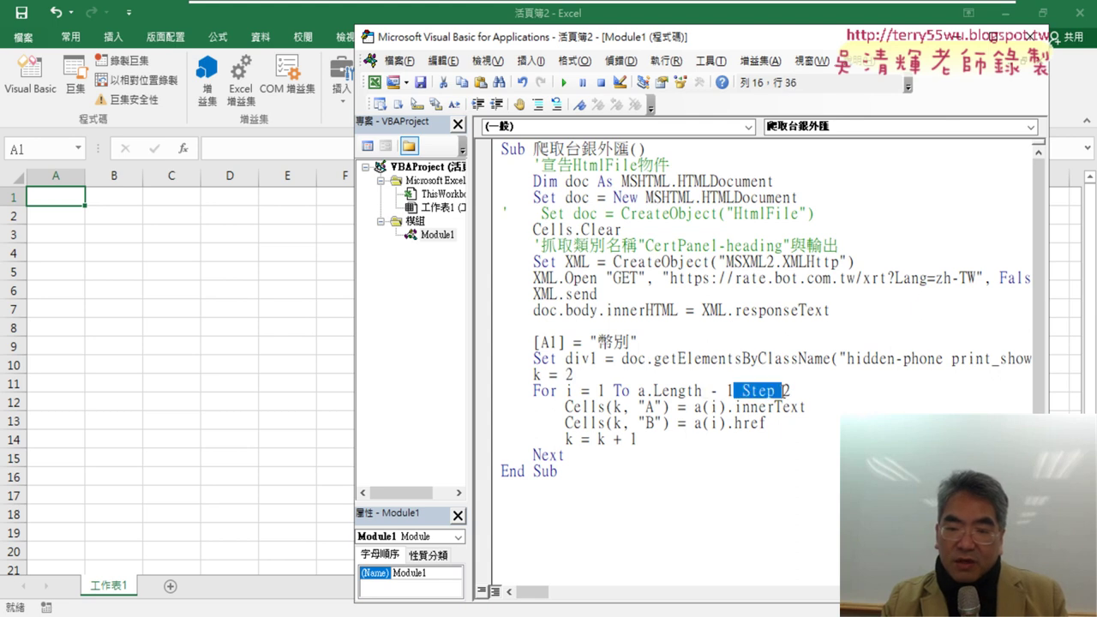
{"action": "key", "text": "Delete"}
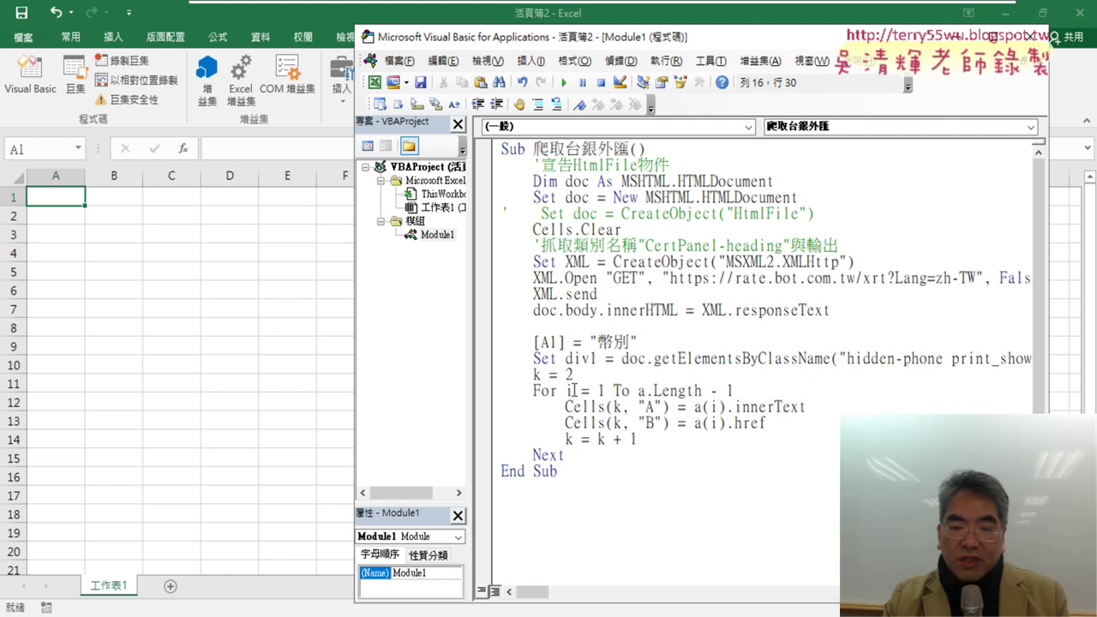
{"action": "double_click", "coordinate": [602, 390]}
{"action": "type", "text": "0"}
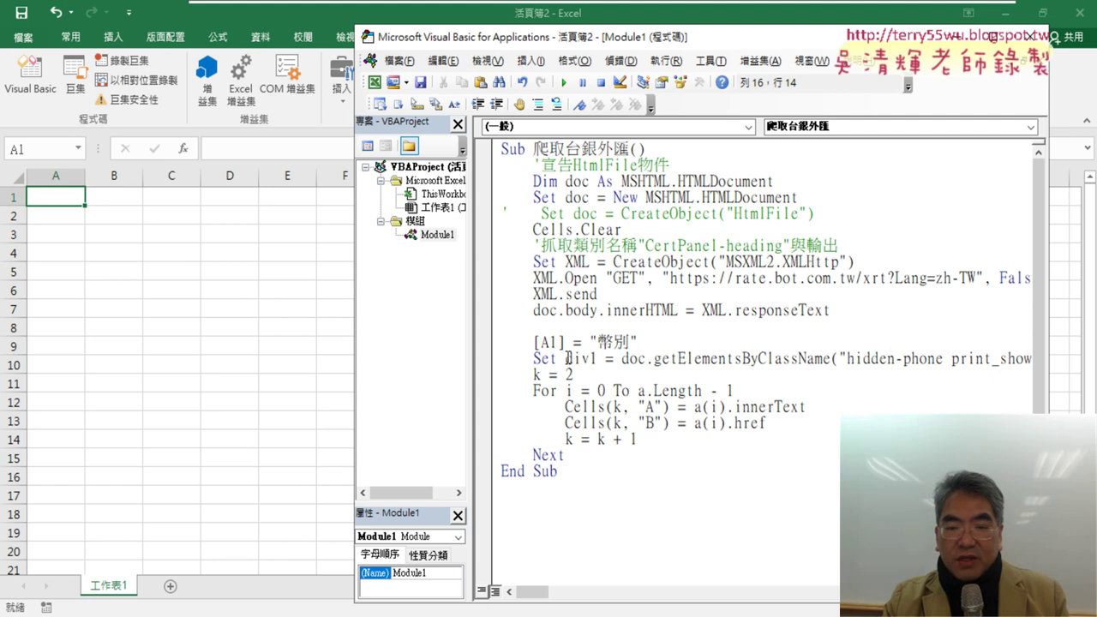
Step: Bound the loop at div1.Length - 1, delete the column B href line, and write div1(i).innerText
{"action": "left_click_drag", "start_coordinate": [566, 358], "coordinate": [597, 358]}
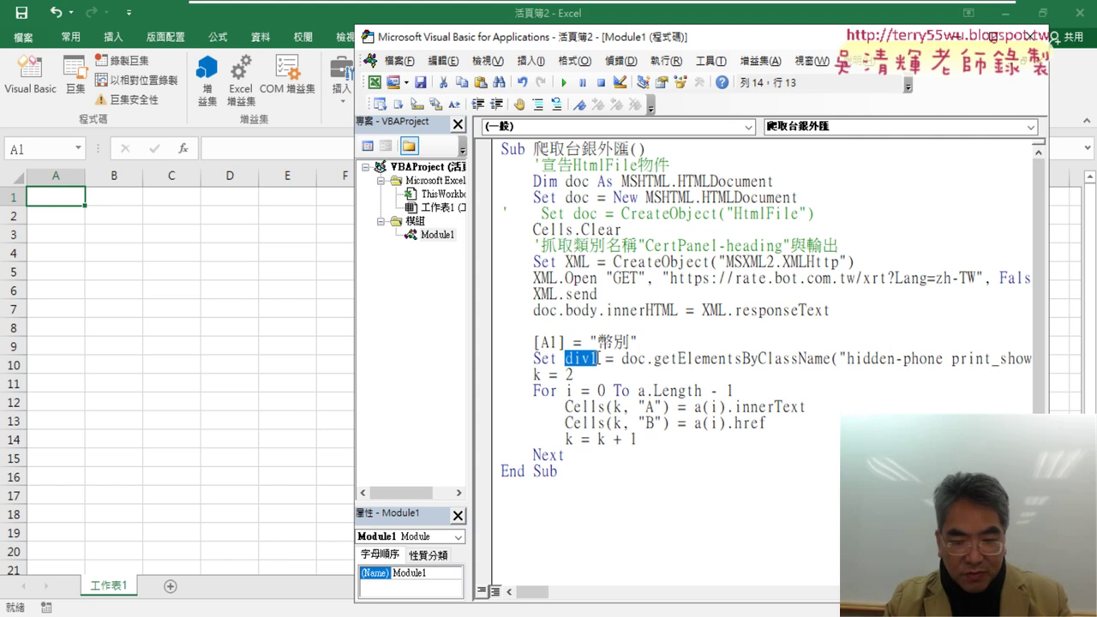
{"action": "double_click", "coordinate": [641, 390]}
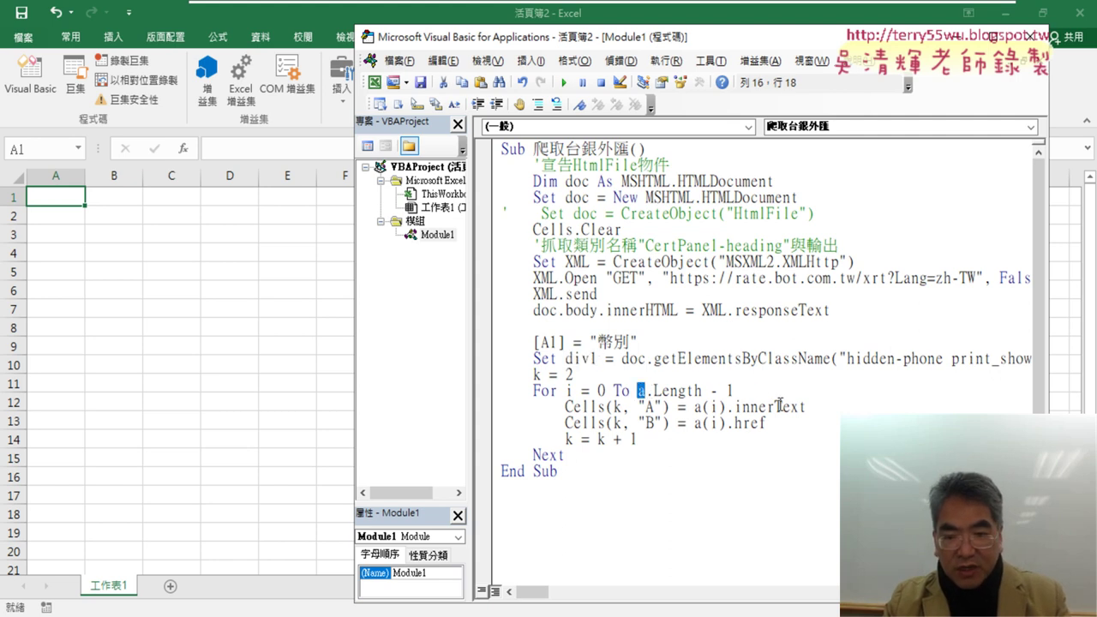
{"action": "key", "text": "ctrl+v"}
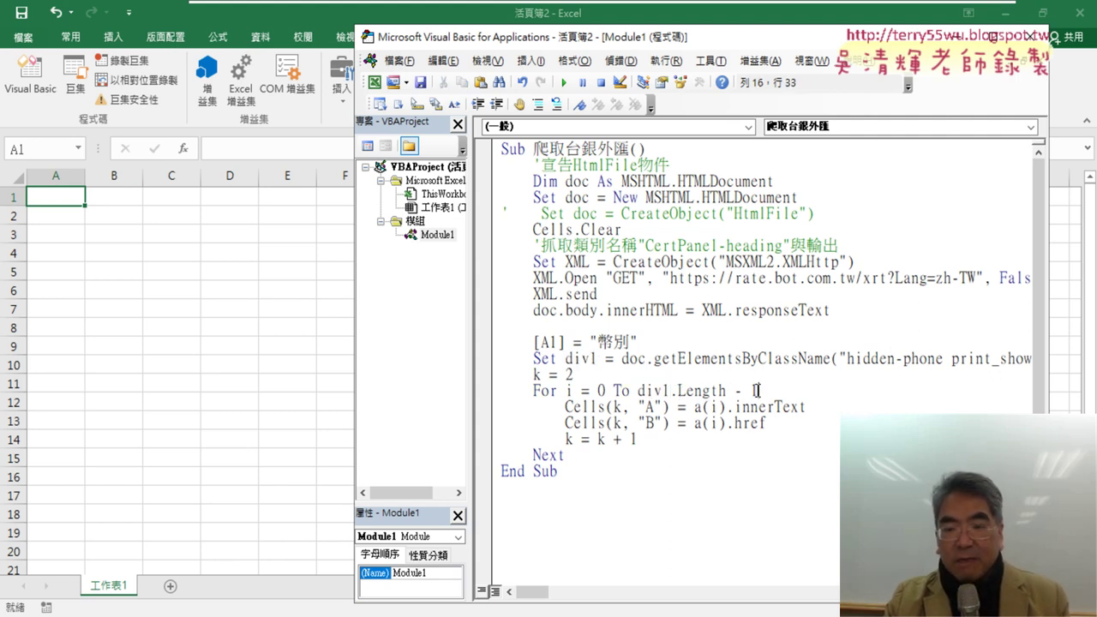
{"action": "left_click_drag", "start_coordinate": [757, 390], "coordinate": [637, 391]}
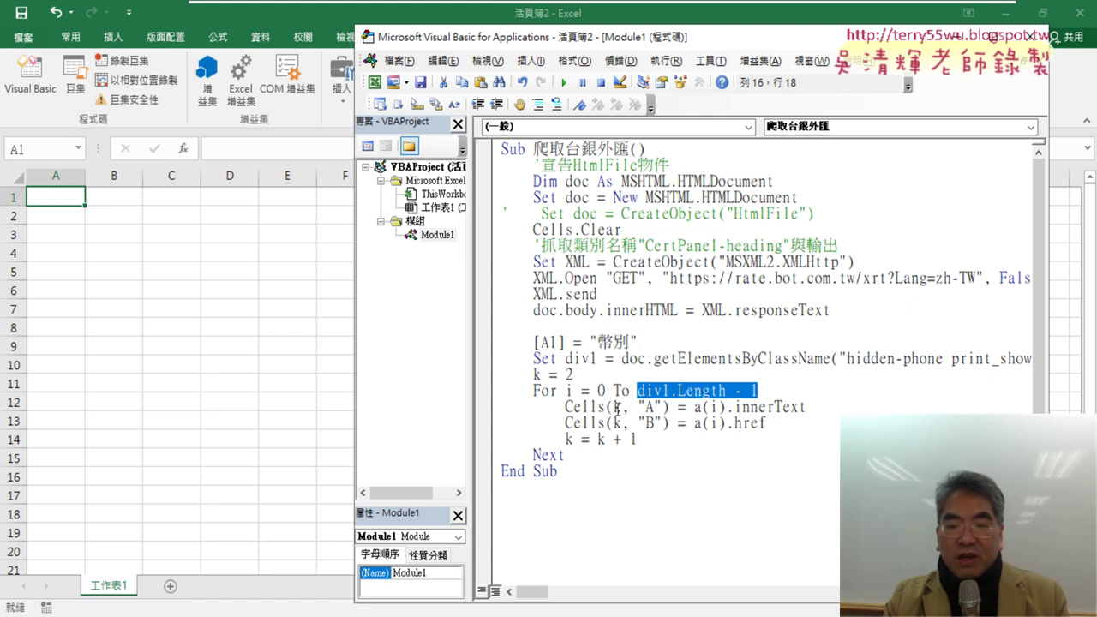
{"action": "left_click_drag", "start_coordinate": [792, 431], "coordinate": [481, 426]}
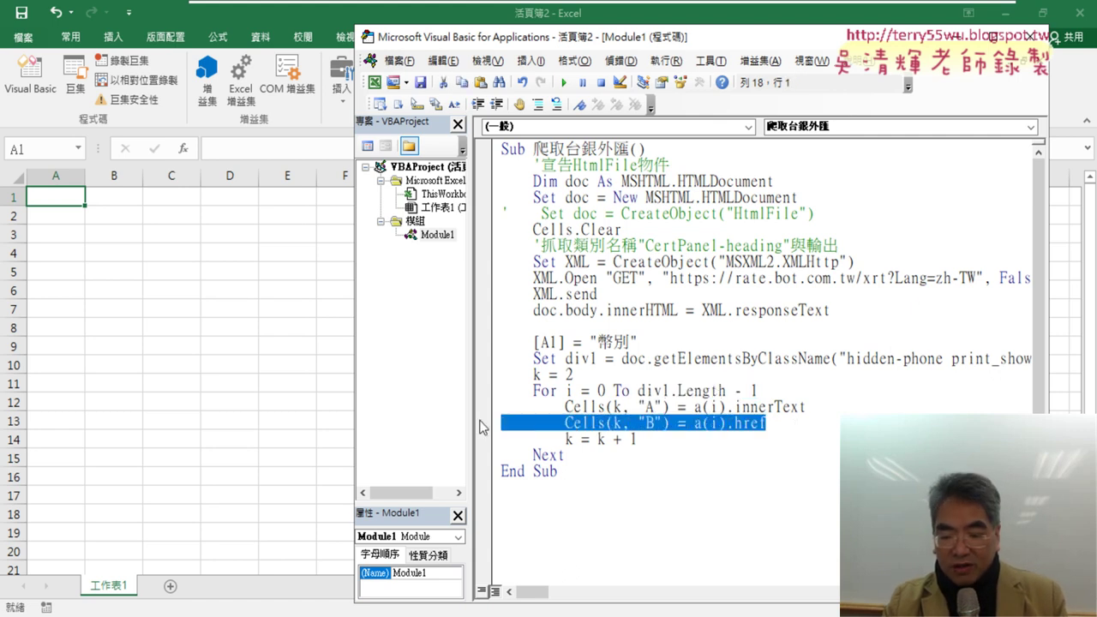
{"action": "key", "text": "Delete"}
{"action": "key", "text": "Delete"}
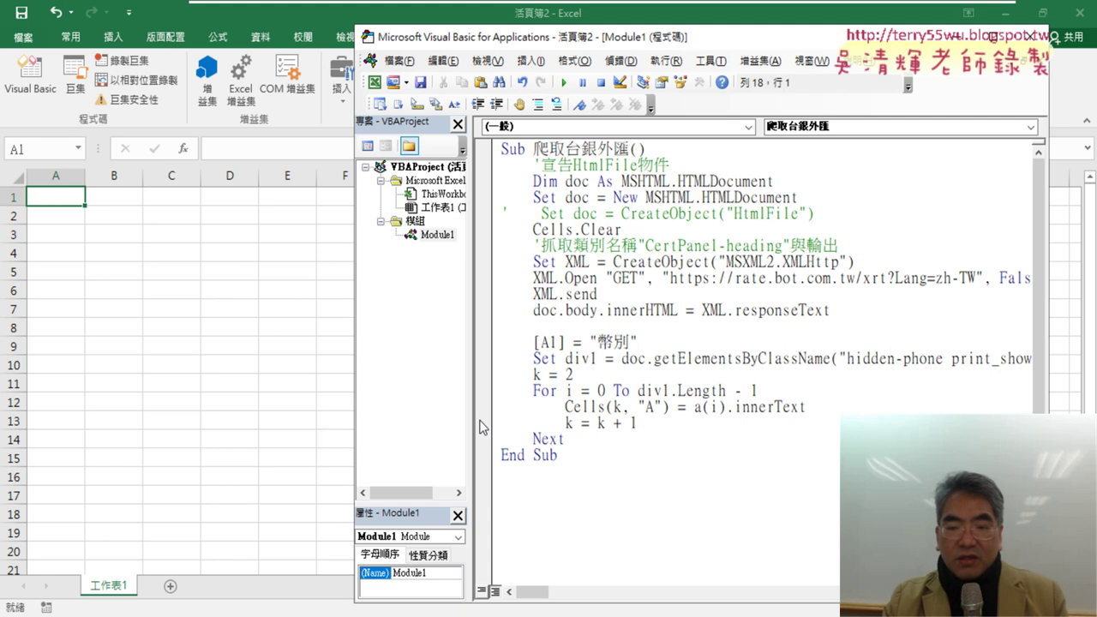
{"action": "left_click_drag", "start_coordinate": [637, 390], "coordinate": [665, 391]}
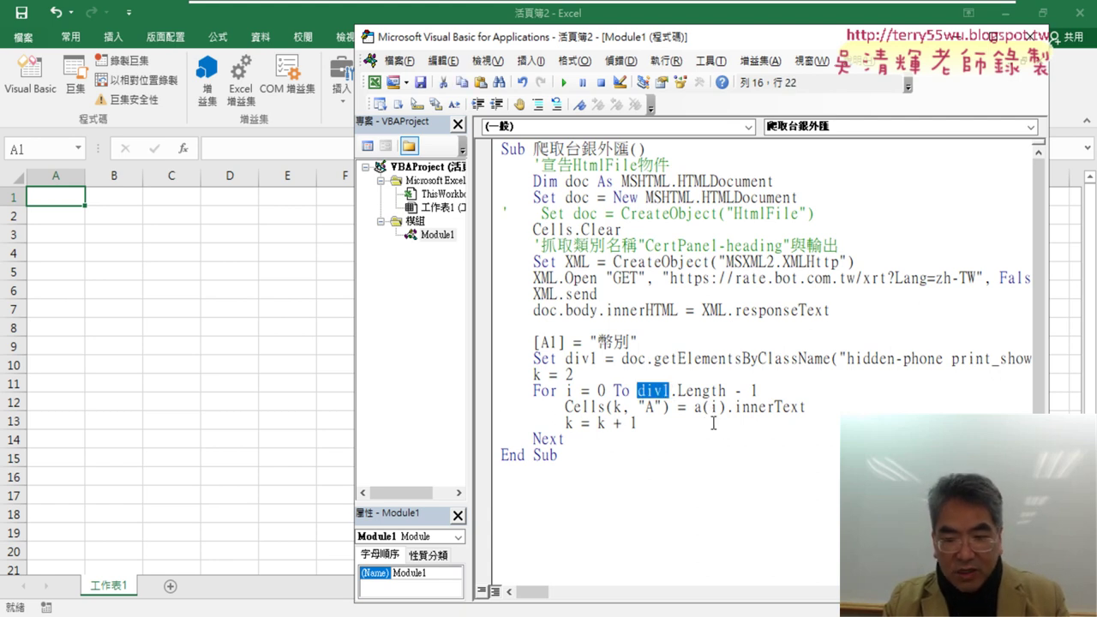
{"action": "left_click", "coordinate": [701, 407]}
{"action": "left_click_drag", "start_coordinate": [701, 407], "coordinate": [694, 409]}
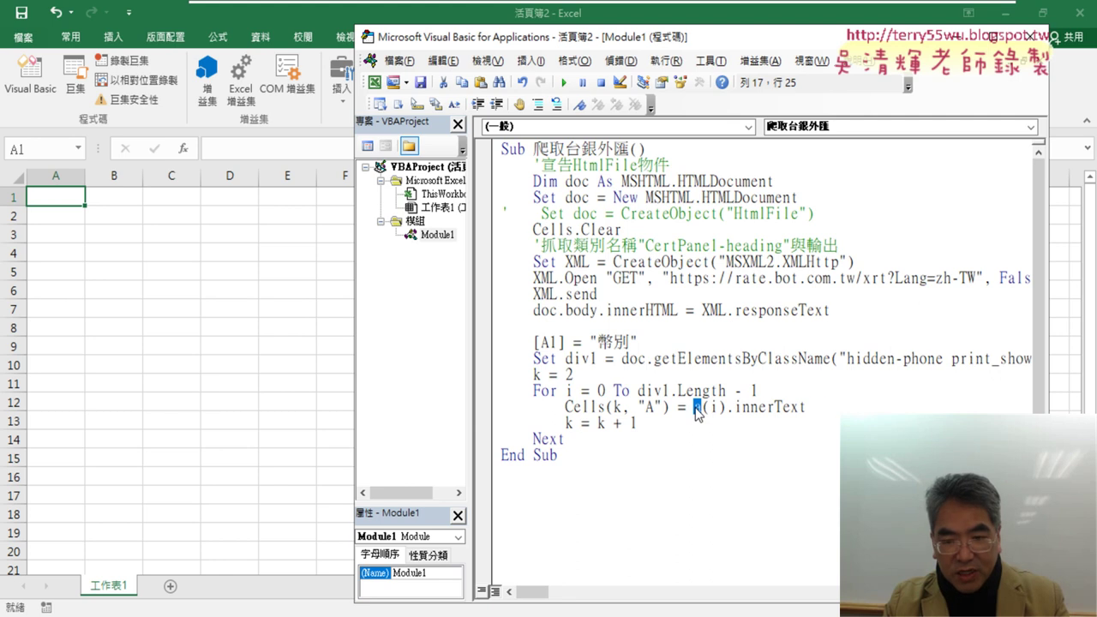
{"action": "type", "text": "div1"}
Step: Review the loop: i from 0 to div1.Length - 1 writing div1(i).innerText into Cells(k, "A") from k = 2
{"action": "left_click", "coordinate": [703, 359]}
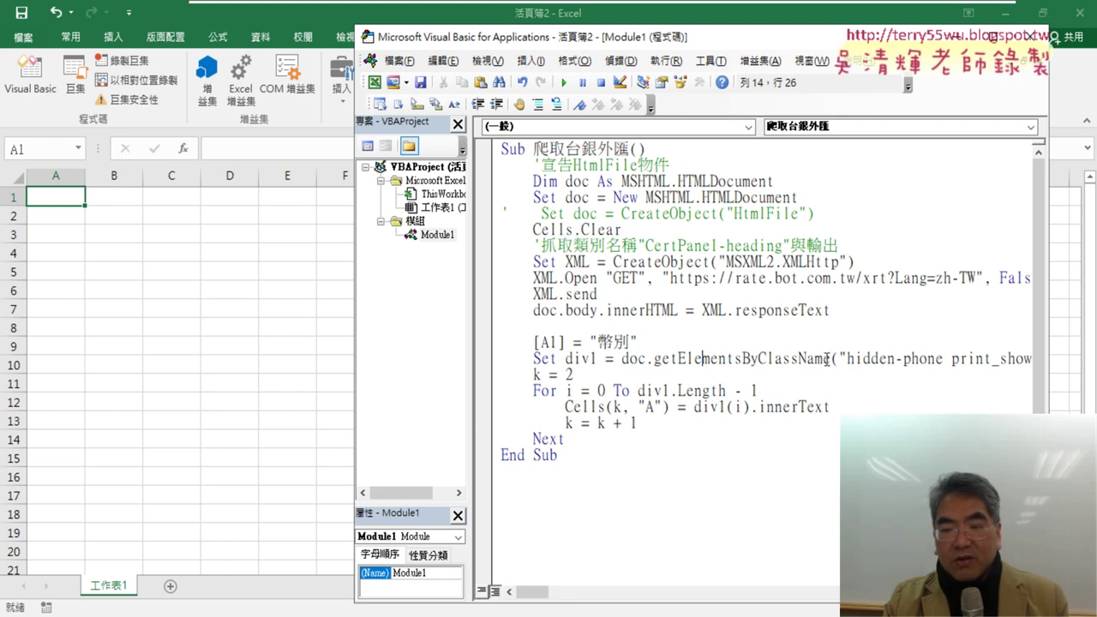
{"action": "left_click_drag", "start_coordinate": [597, 359], "coordinate": [564, 360]}
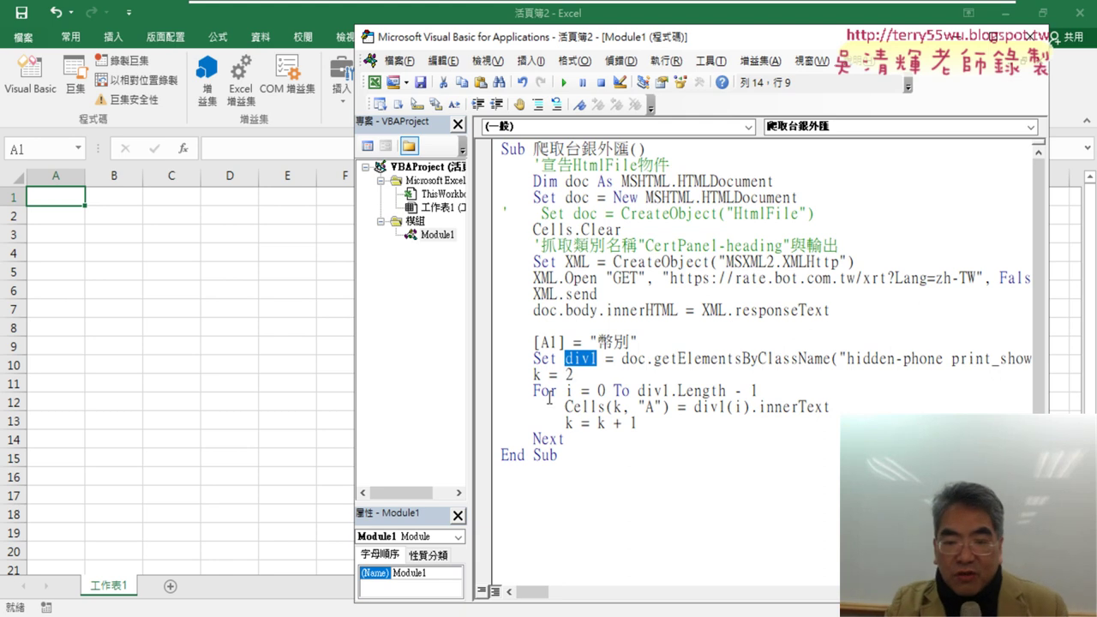
{"action": "left_click_drag", "start_coordinate": [597, 391], "coordinate": [606, 391]}
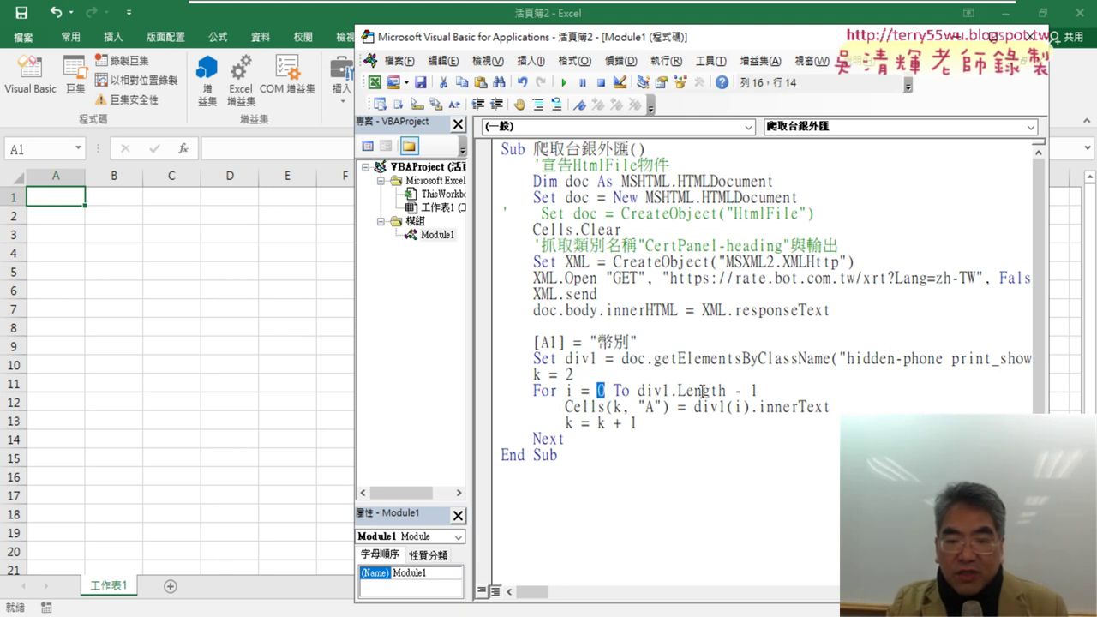
{"action": "left_click_drag", "start_coordinate": [759, 391], "coordinate": [636, 391]}
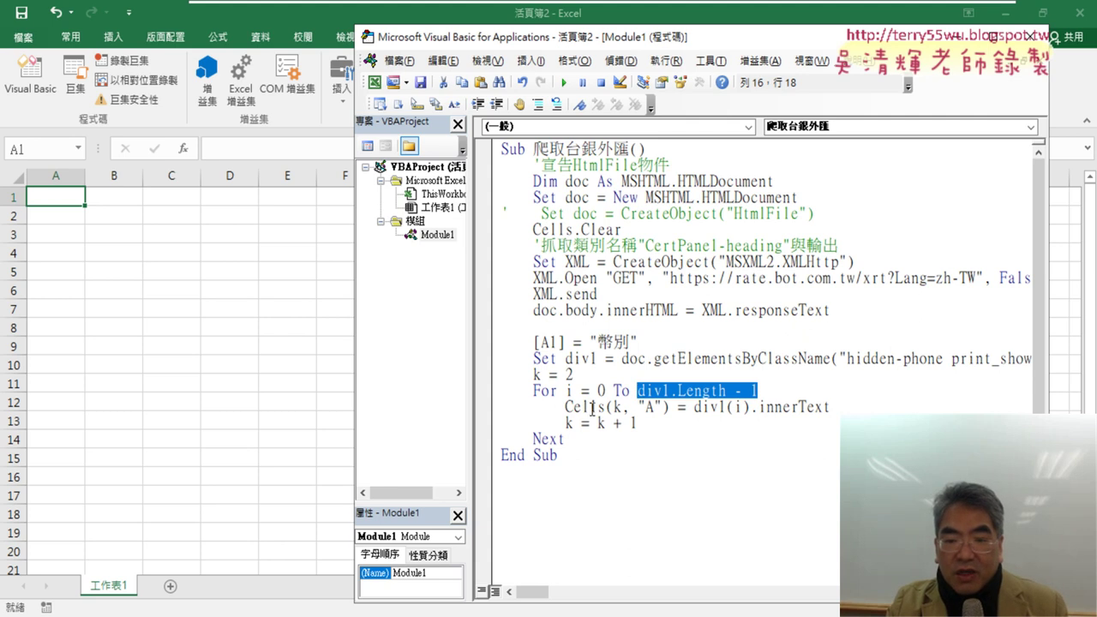
{"action": "left_click_drag", "start_coordinate": [694, 408], "coordinate": [831, 407]}
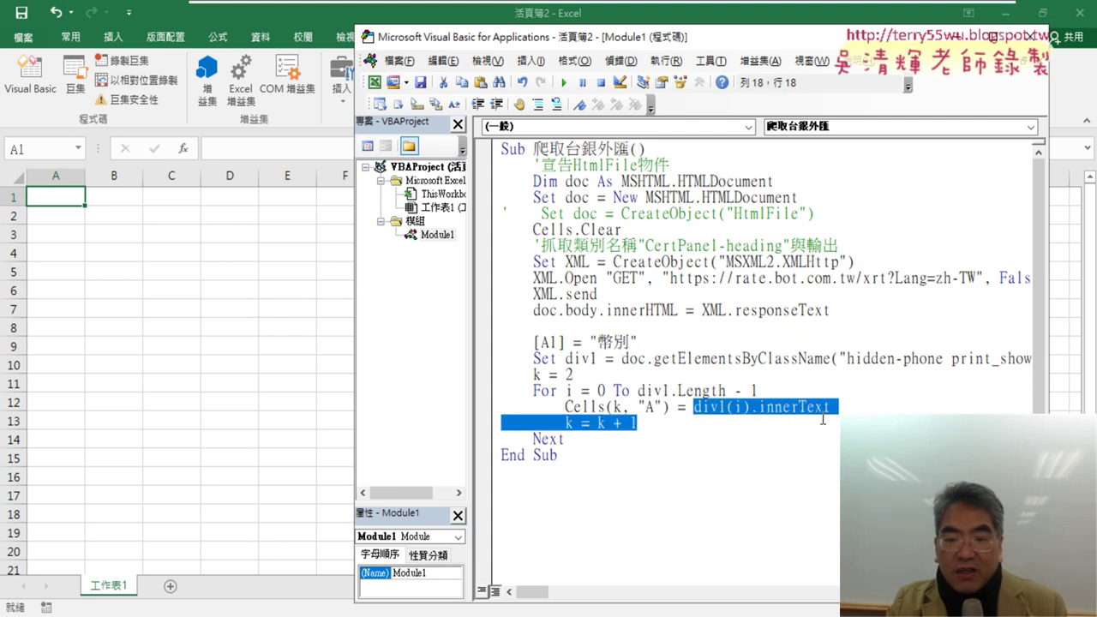
{"action": "left_click_drag", "start_coordinate": [670, 407], "coordinate": [606, 406]}
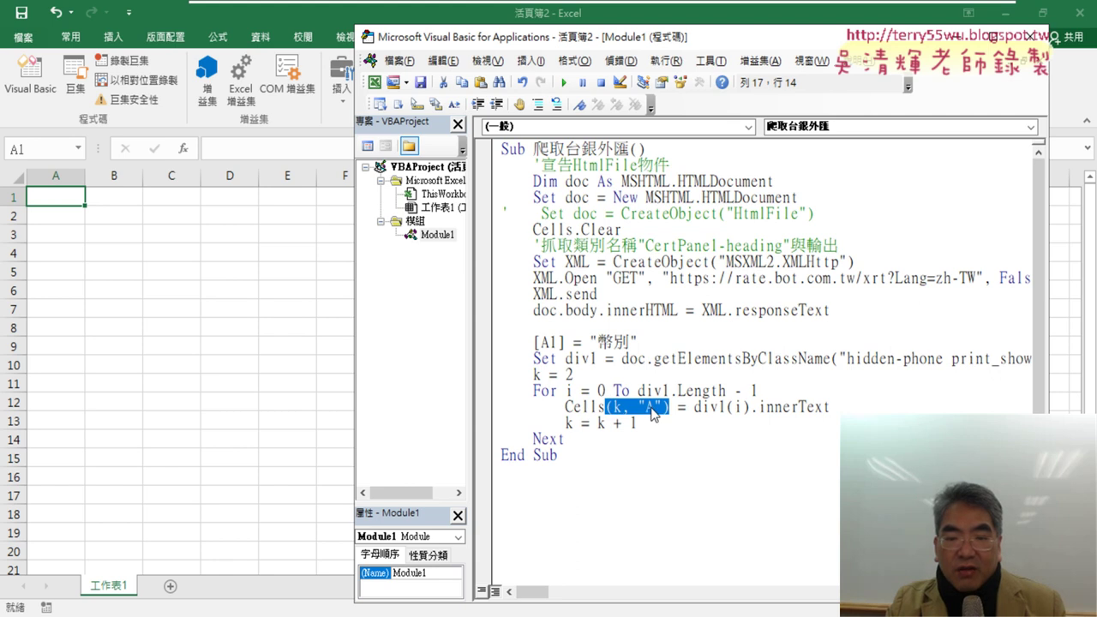
{"action": "double_click", "coordinate": [567, 374]}
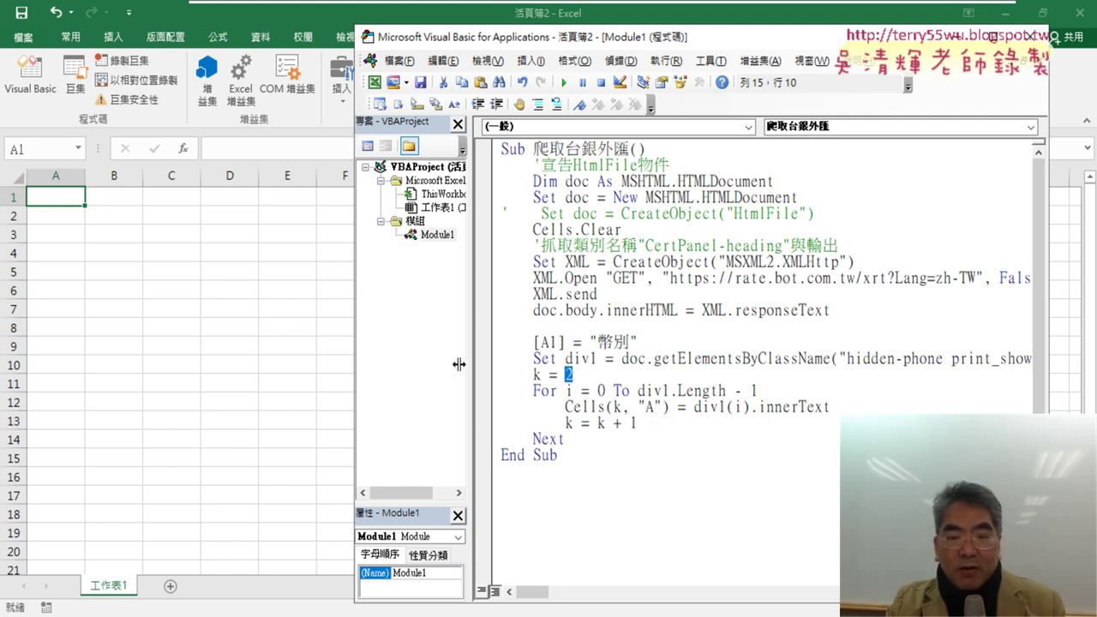
{"action": "left_click", "coordinate": [644, 425]}
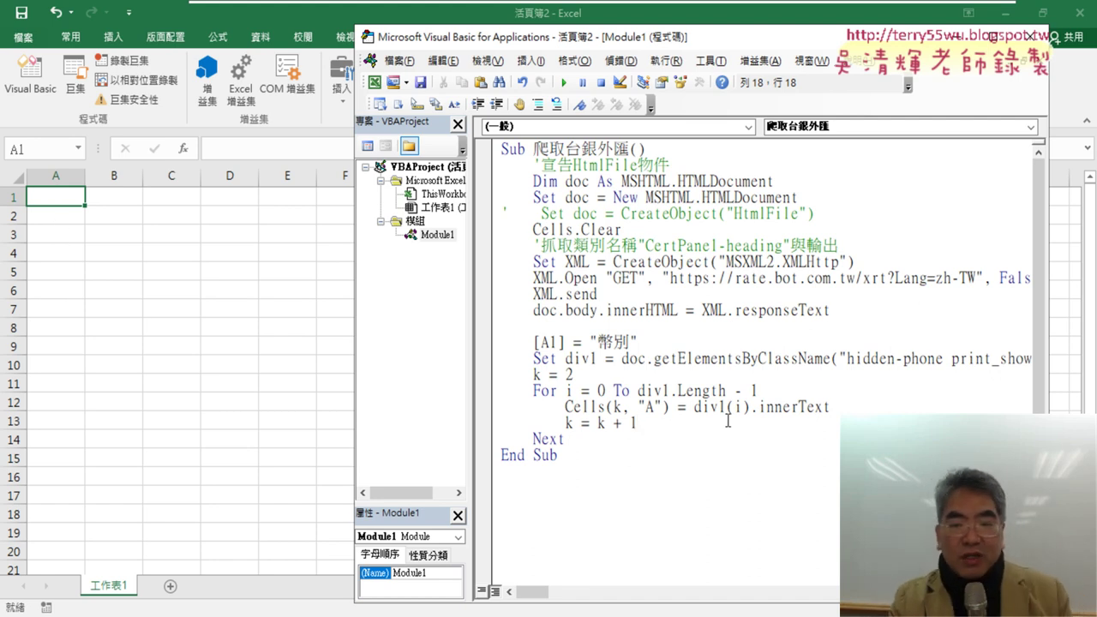
Step: Set a breakpoint on [A1] = "幣別", run, and step with F8 until A2 gets the first currency
{"action": "left_click", "coordinate": [483, 342]}
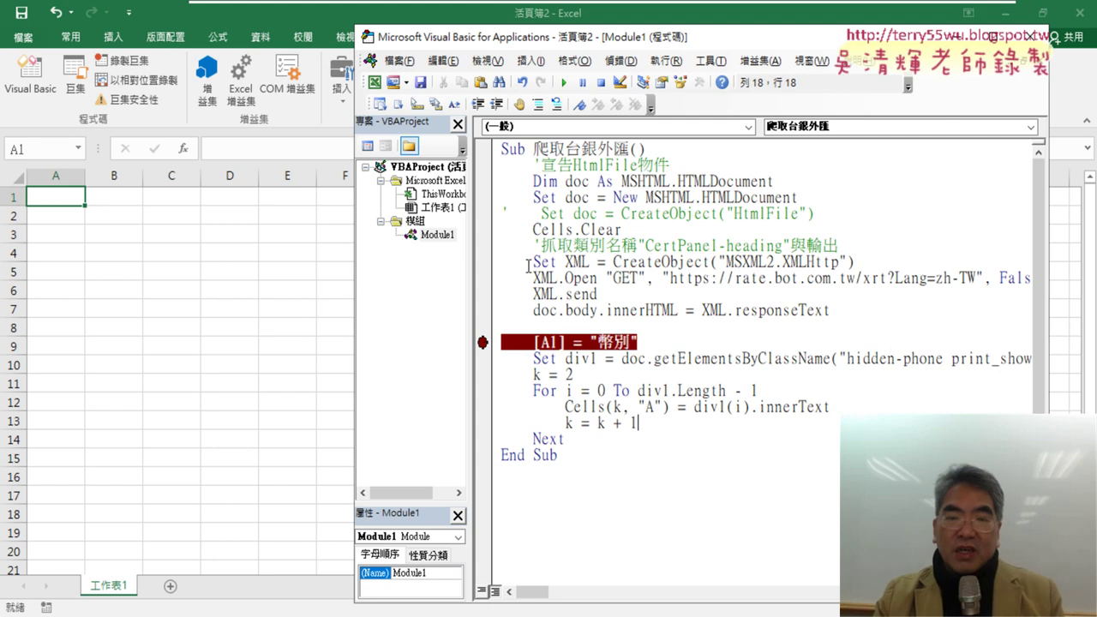
{"action": "left_click", "coordinate": [563, 82]}
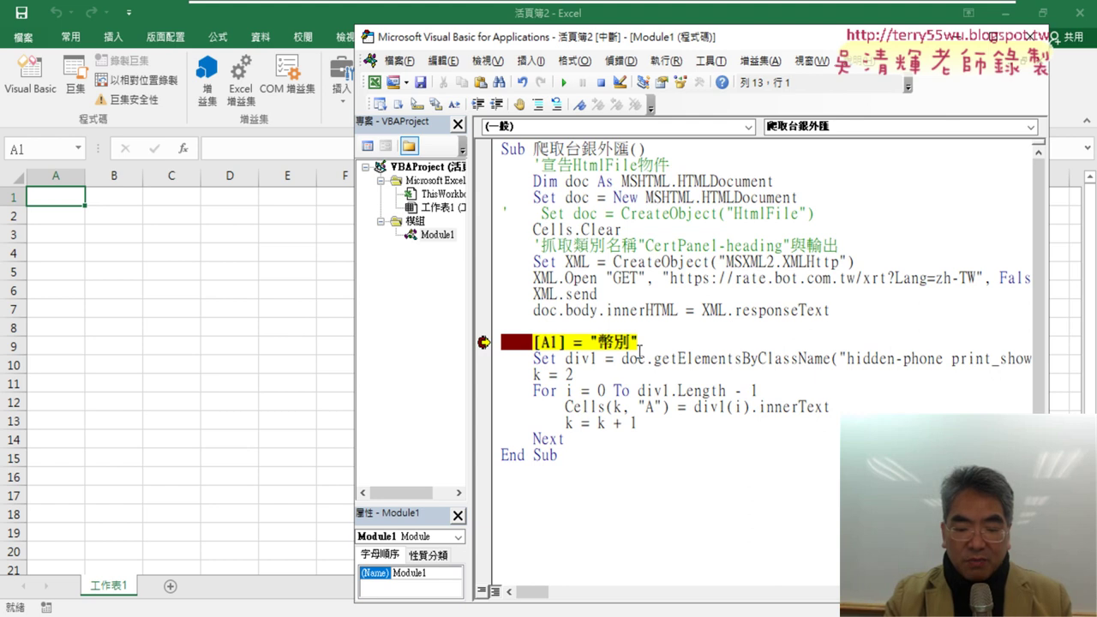
{"action": "key", "text": "F8"}
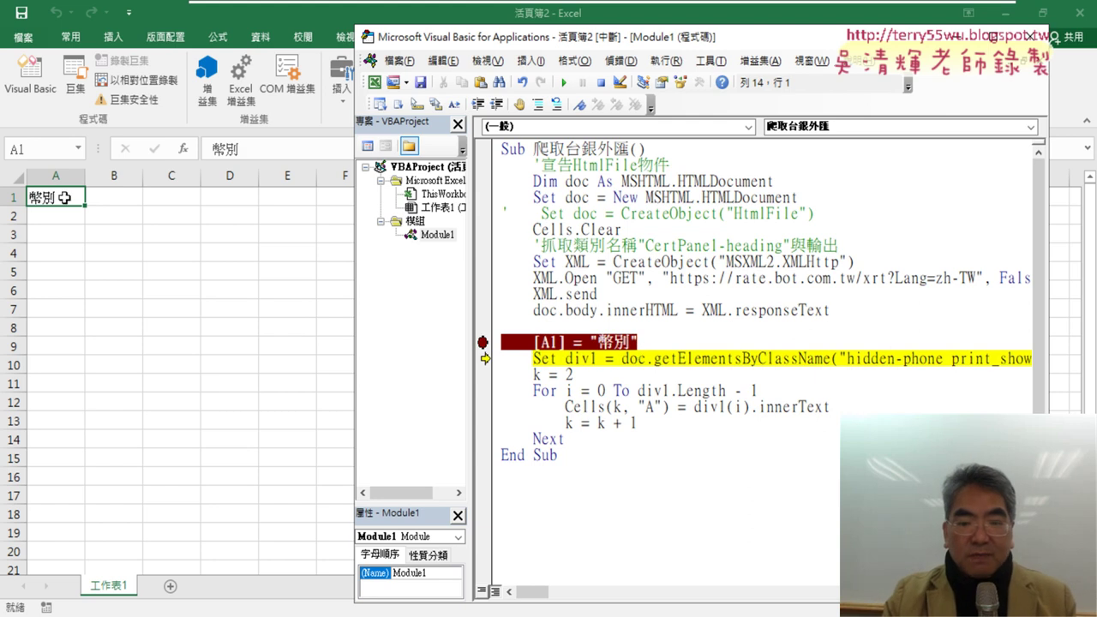
{"action": "key", "text": "F8"}
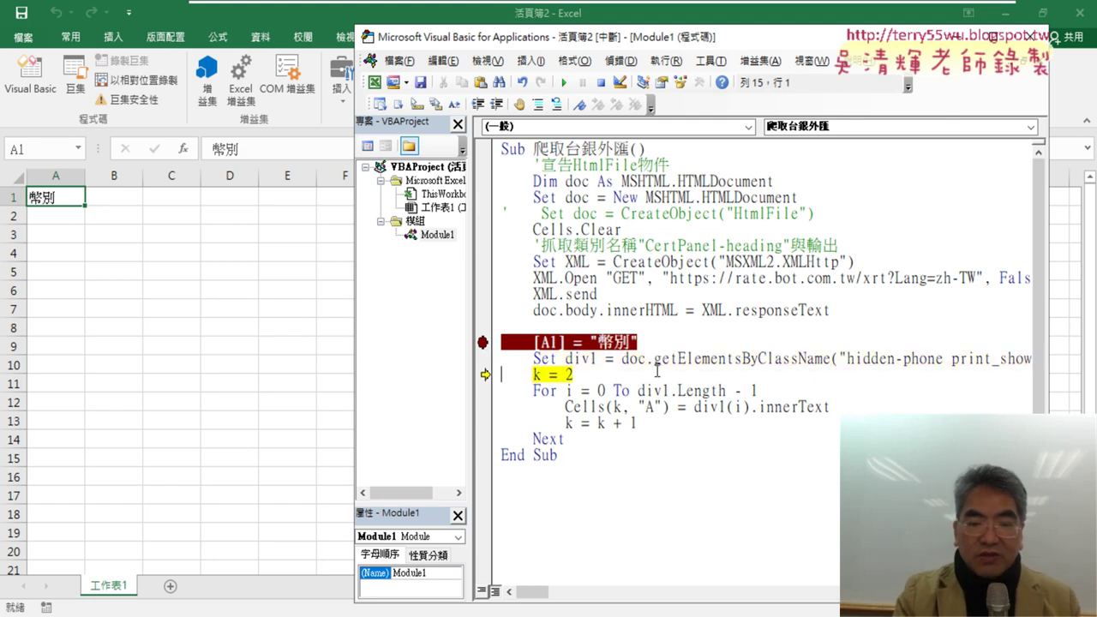
{"action": "key", "text": "F8"}
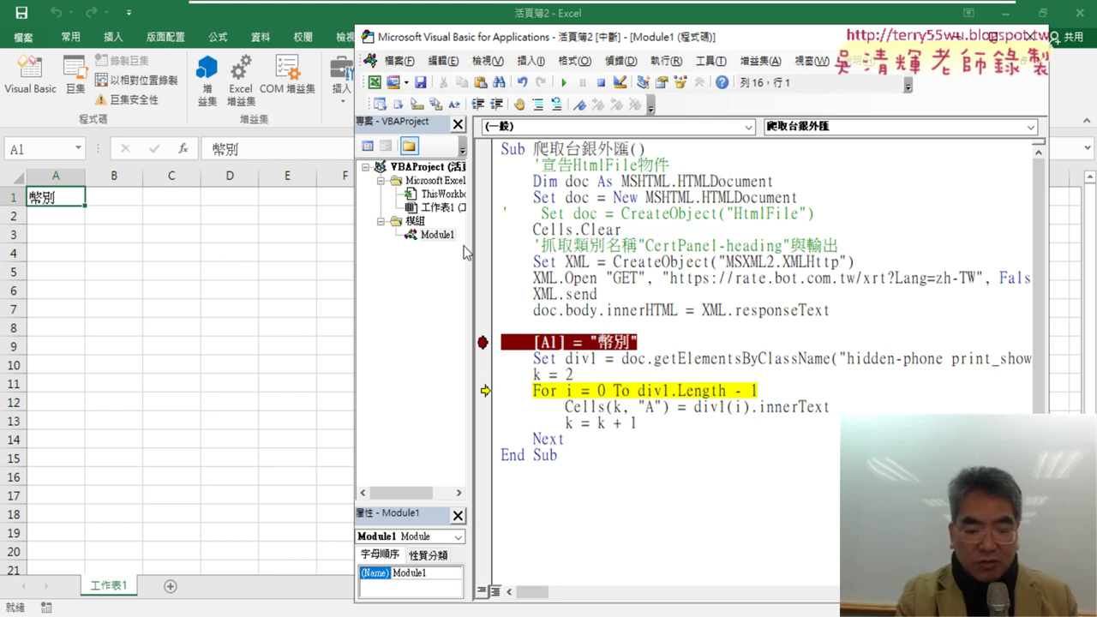
{"action": "key", "text": "F8"}
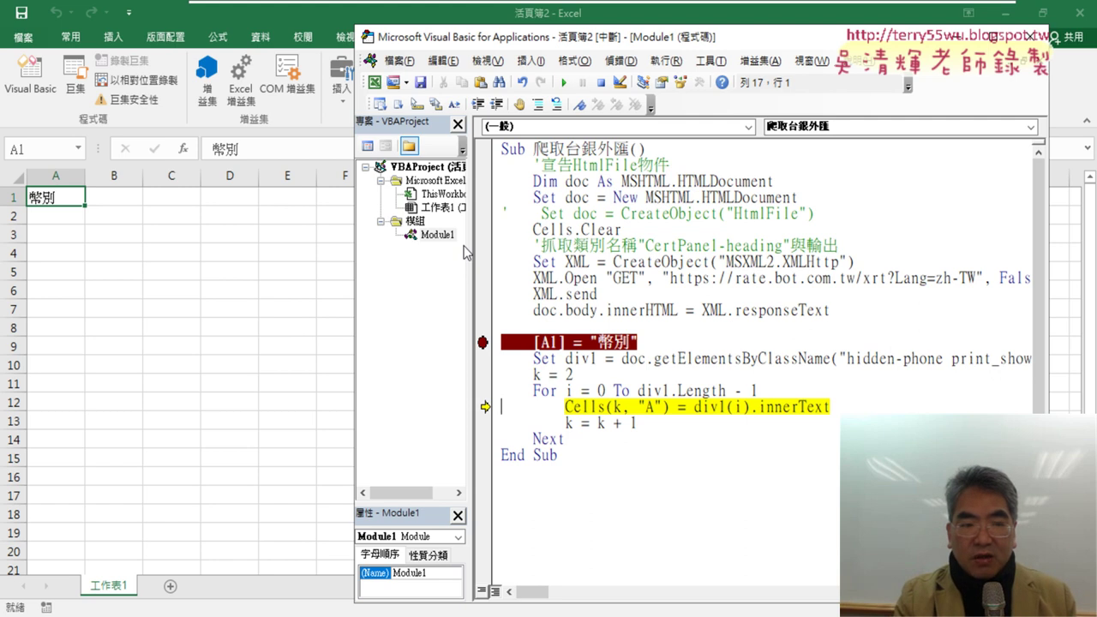
{"action": "key", "text": "F8"}
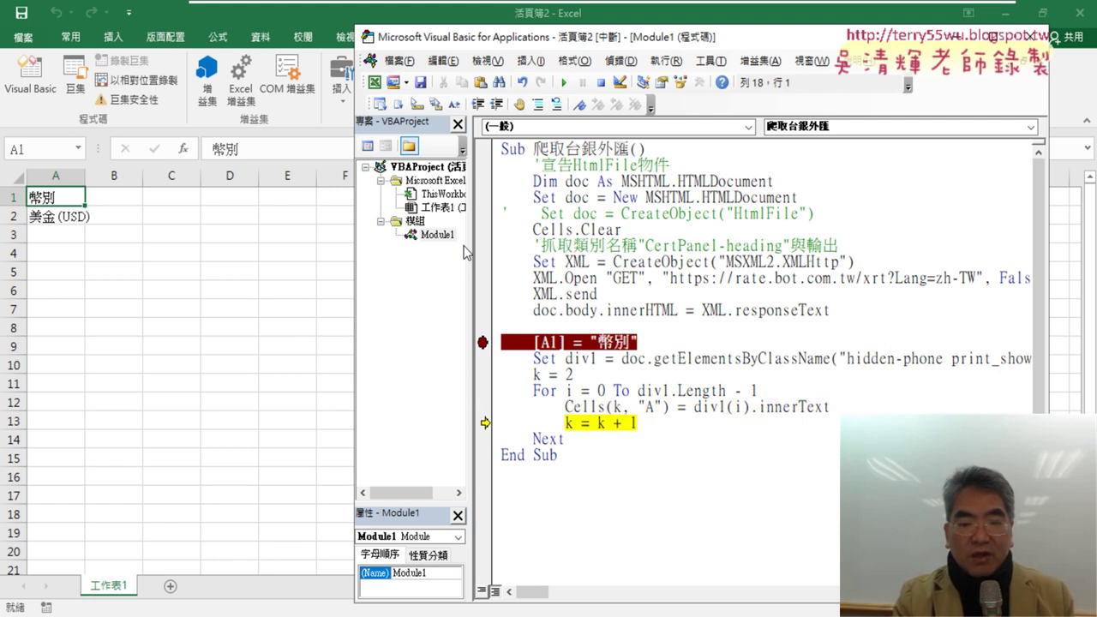
Step: Step through two more loop passes, then continue the macro to completion and view the worksheet
{"action": "key", "text": "F8"}
{"action": "key", "text": "F8"}
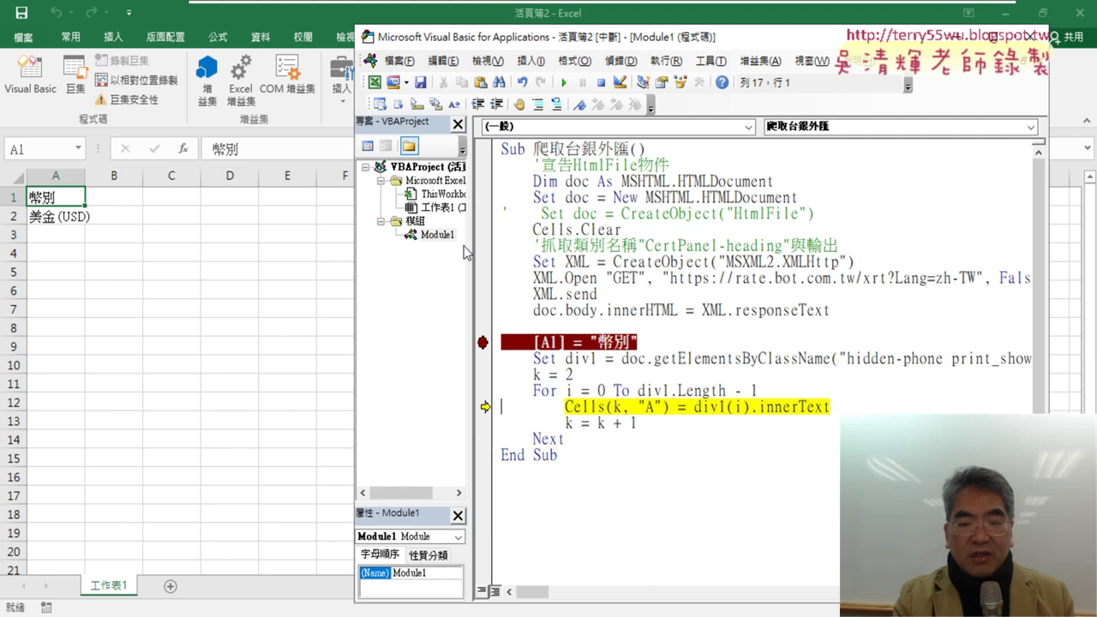
{"action": "key", "text": "F8"}
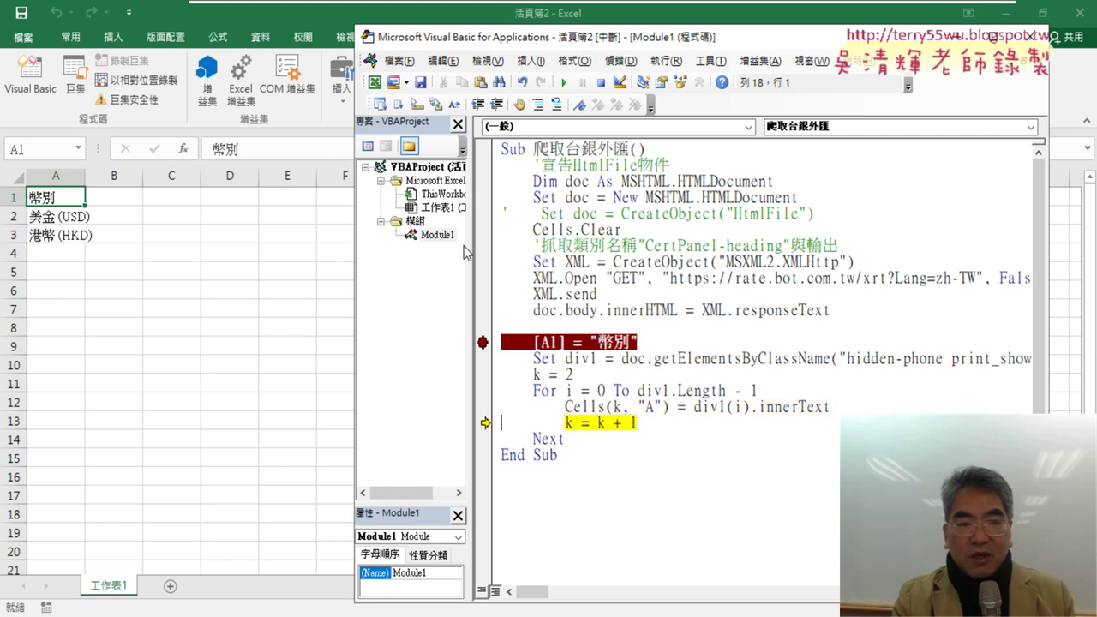
{"action": "key", "text": "F8"}
{"action": "key", "text": "F8"}
{"action": "key", "text": "F8"}
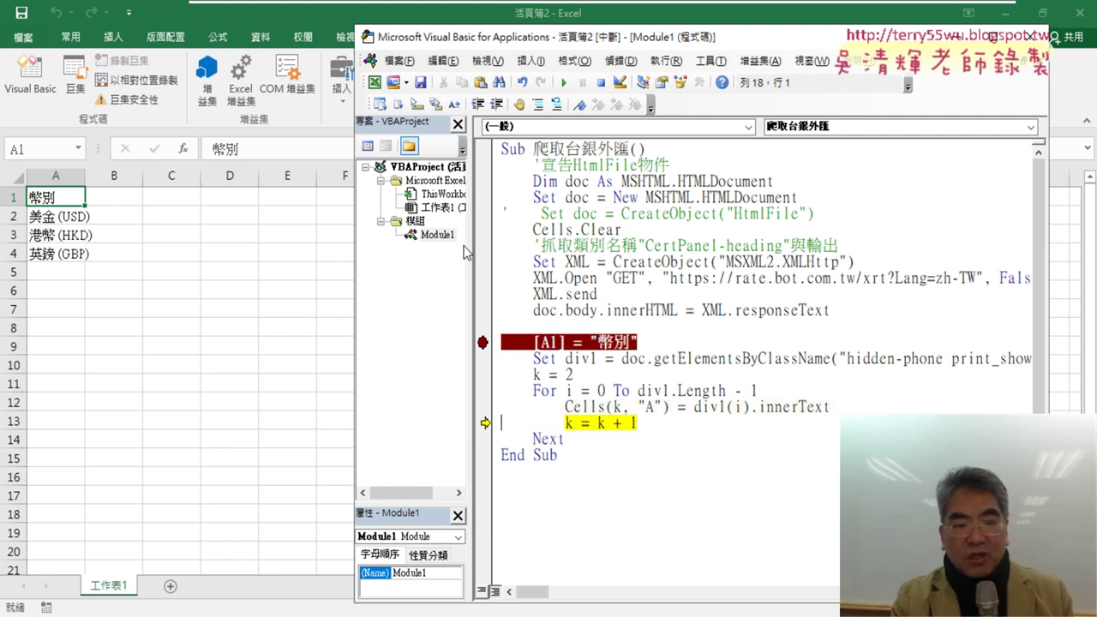
{"action": "key", "text": "F8"}
{"action": "key", "text": "F8"}
{"action": "key", "text": "F8"}
{"action": "key", "text": "F8"}
{"action": "key", "text": "F8"}
{"action": "key", "text": "F8"}
{"action": "key", "text": "F8"}
{"action": "key", "text": "F8"}
{"action": "key", "text": "F8"}
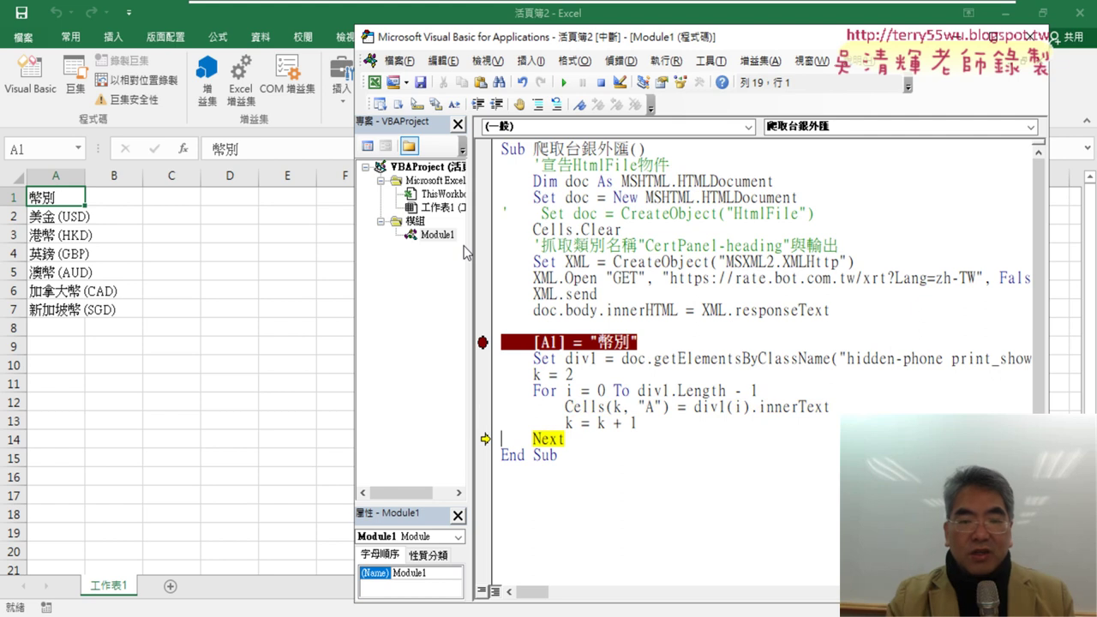
{"action": "left_click", "coordinate": [563, 82]}
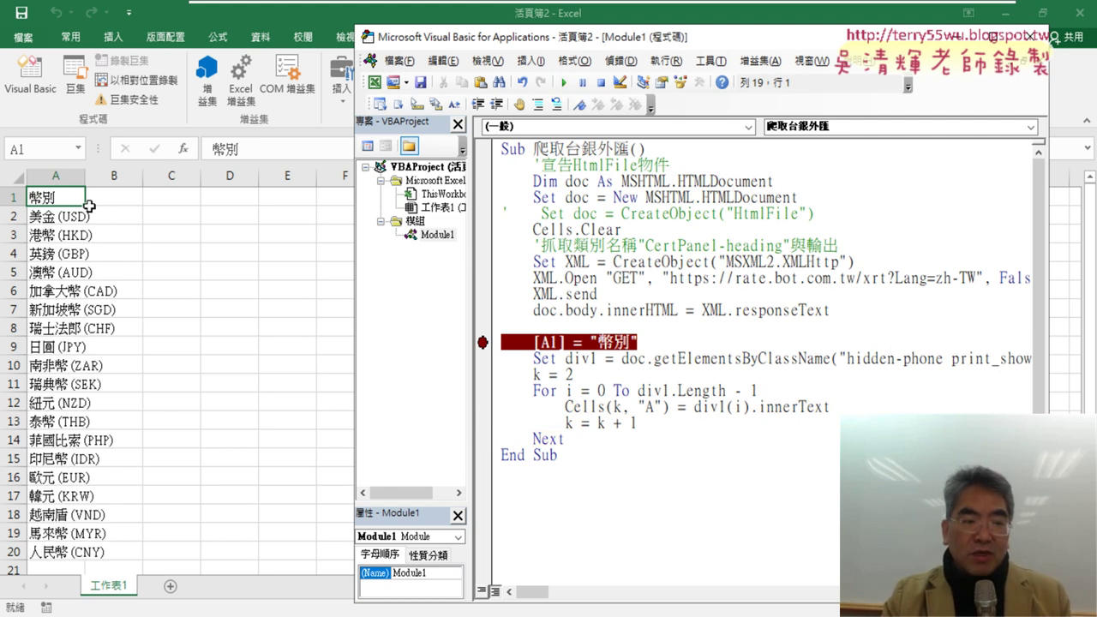
{"action": "left_click", "coordinate": [86, 177]}
Step: Autofit column A, then clear the breakpoint on the [A1] = "幣別" line in the macro
{"action": "double_click", "coordinate": [86, 177]}
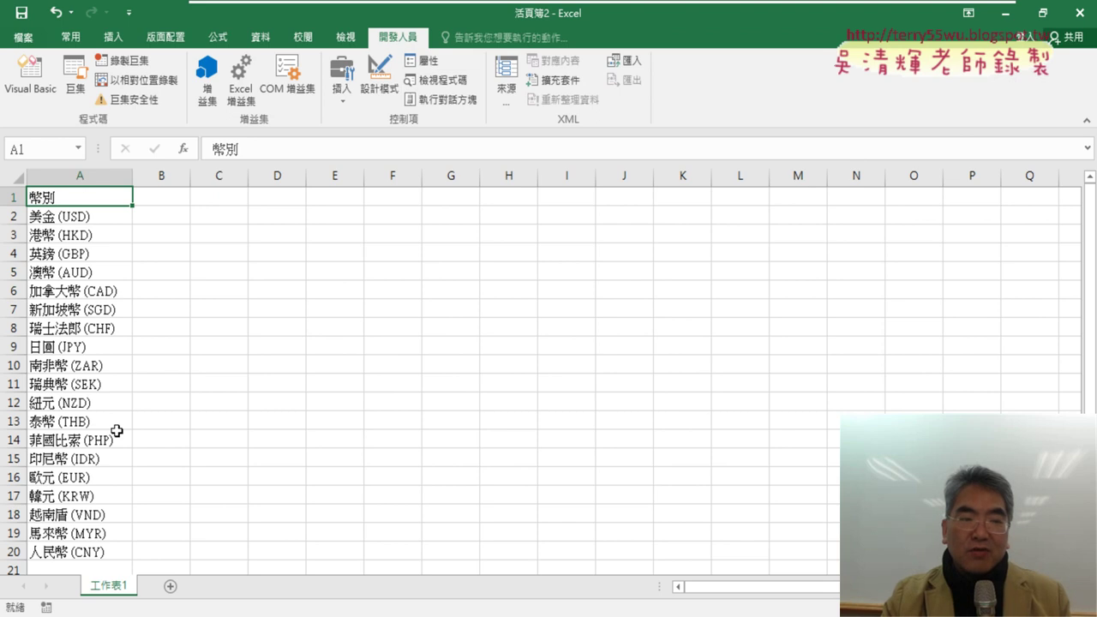
{"action": "left_click", "coordinate": [38, 84]}
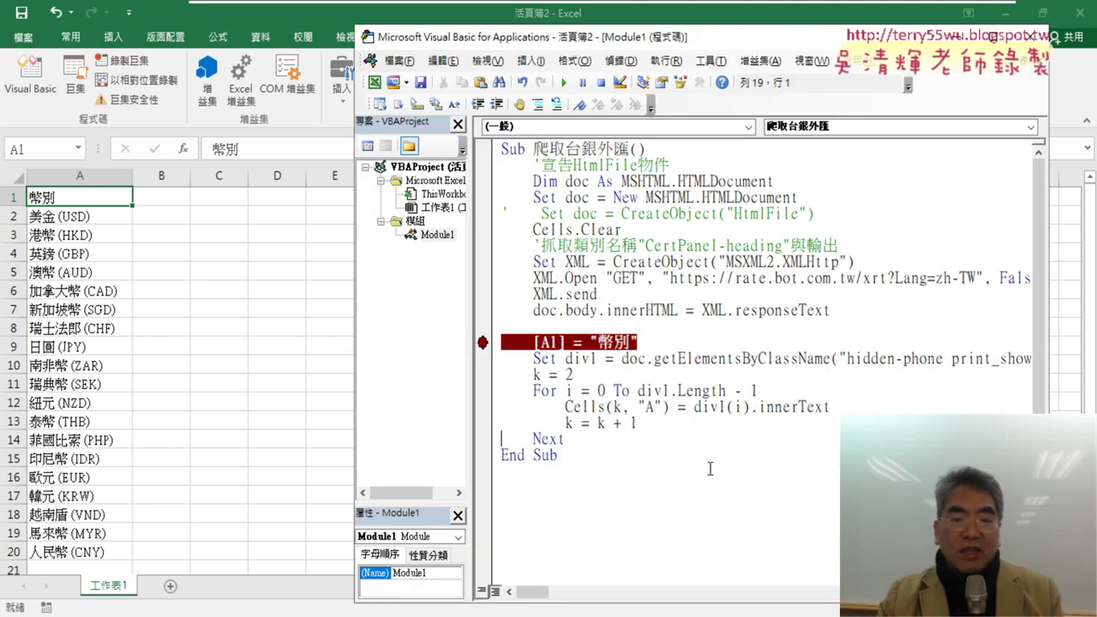
{"action": "left_click", "coordinate": [649, 338]}
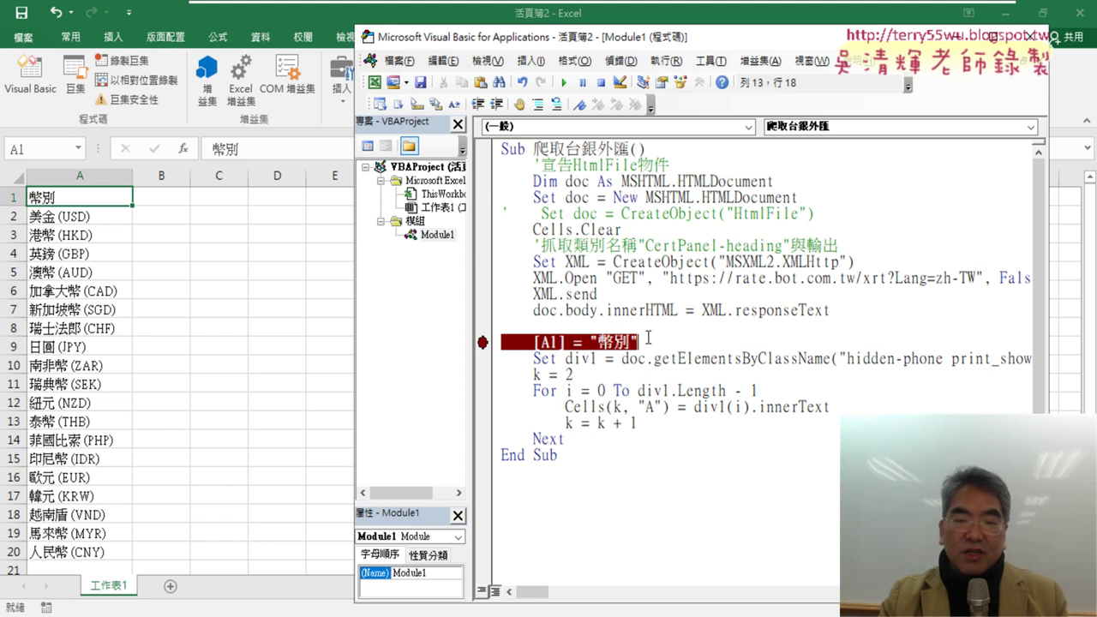
{"action": "left_click", "coordinate": [483, 342]}
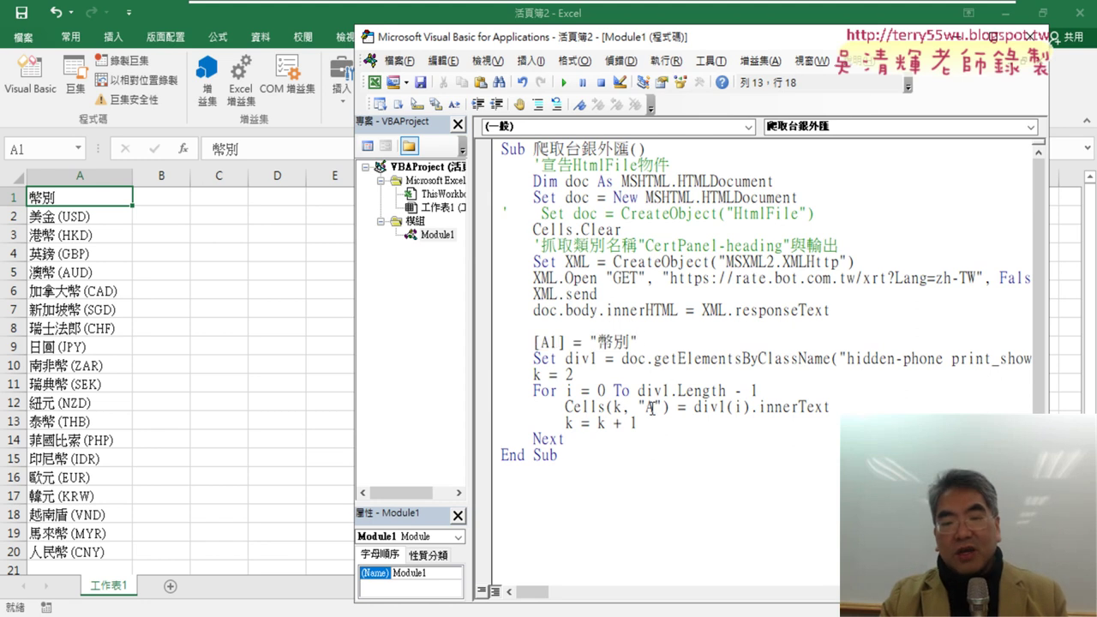
{"action": "left_click_drag", "start_coordinate": [593, 445], "coordinate": [501, 343]}
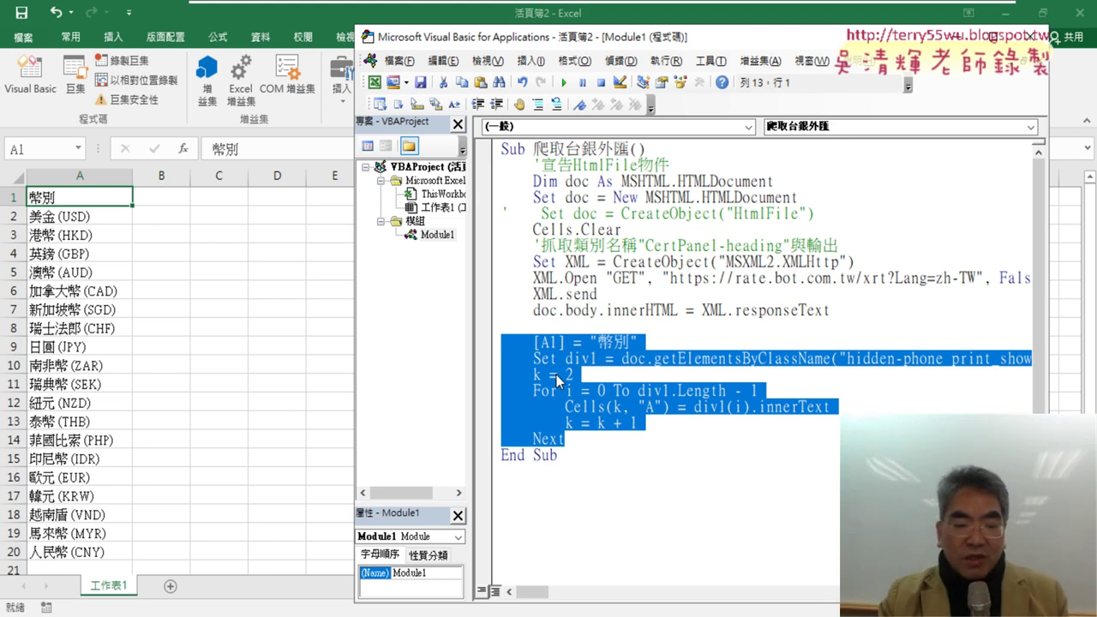
{"action": "key", "text": "alt+Tab"}
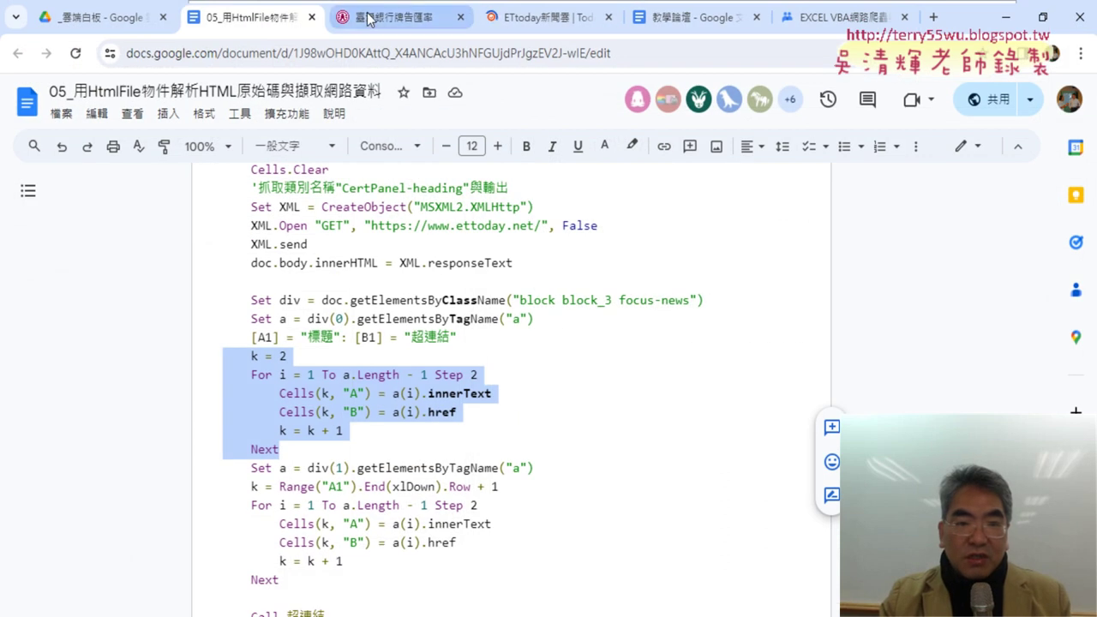
{"action": "left_click", "coordinate": [390, 17]}
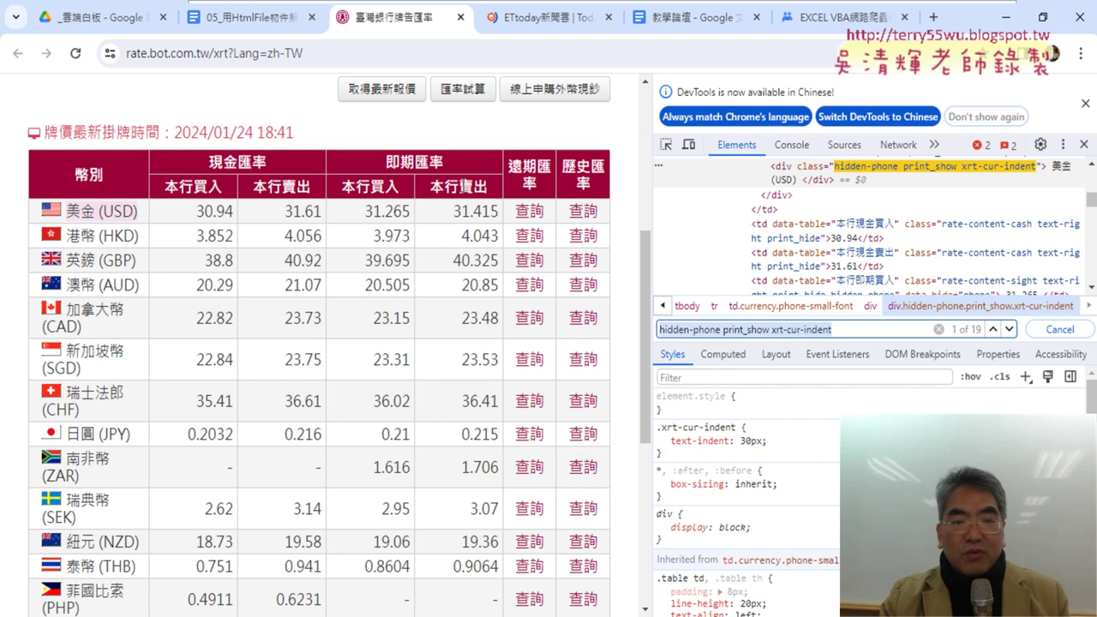
Step: Reselect the macro code from [A1] through Next, then switch back to the Bank of Taiwan rate page
{"action": "left_click", "coordinate": [1004, 17]}
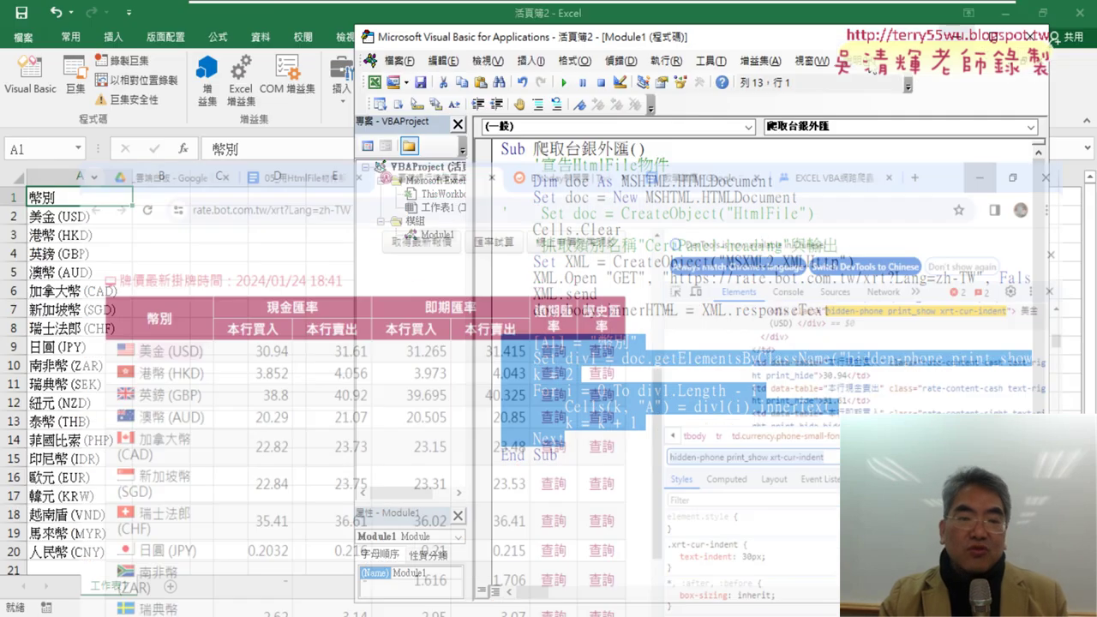
{"action": "left_click", "coordinate": [591, 439]}
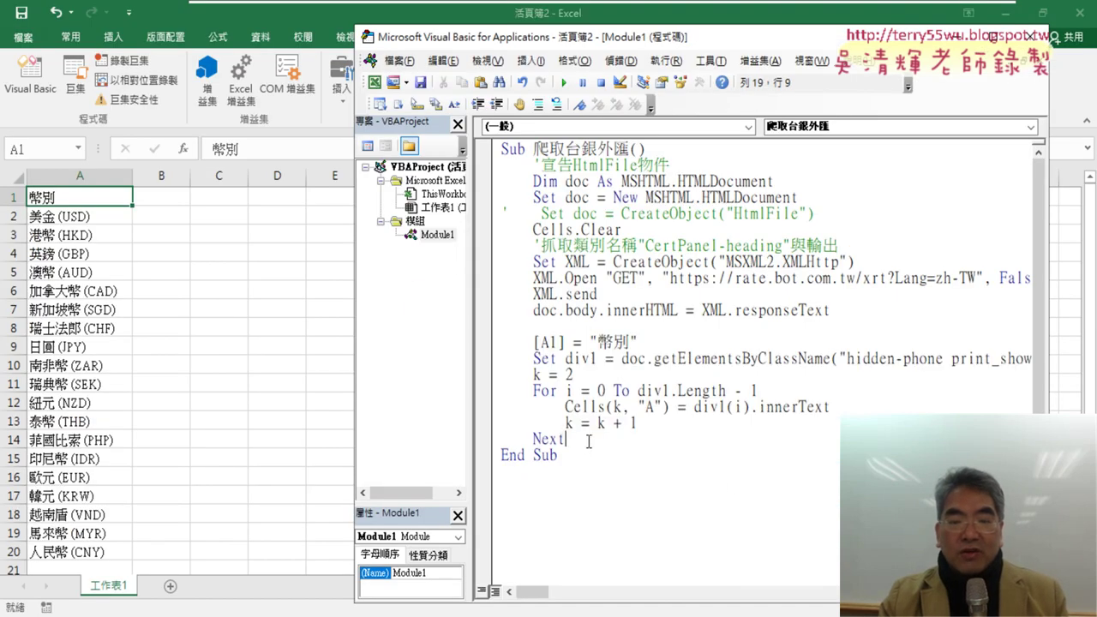
{"action": "left_click_drag", "start_coordinate": [588, 441], "coordinate": [500, 342]}
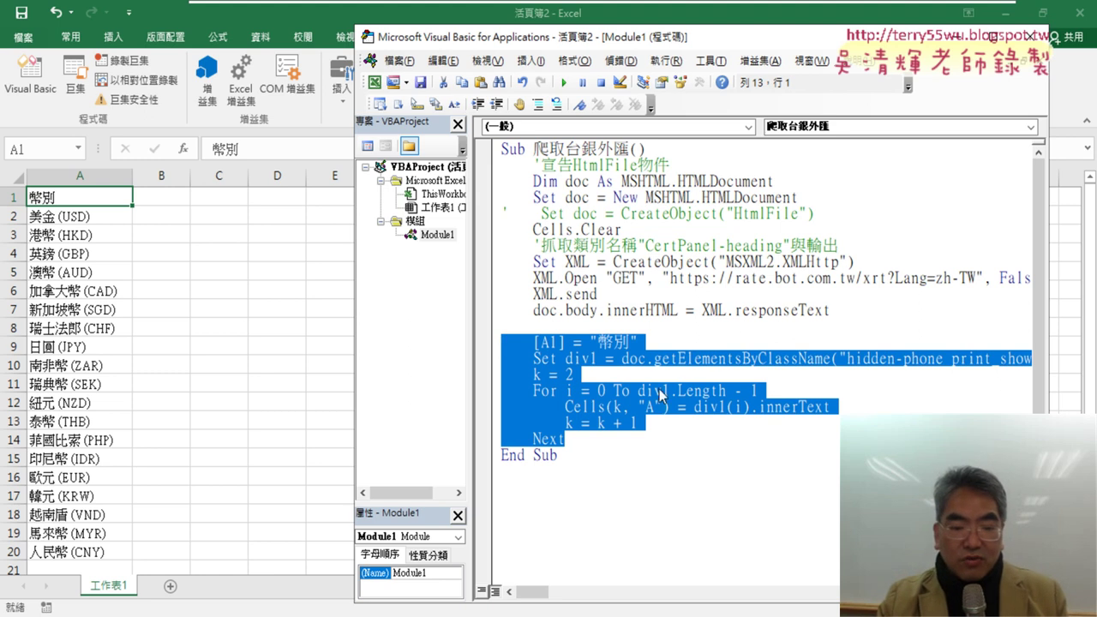
{"action": "key", "text": "alt+Tab"}
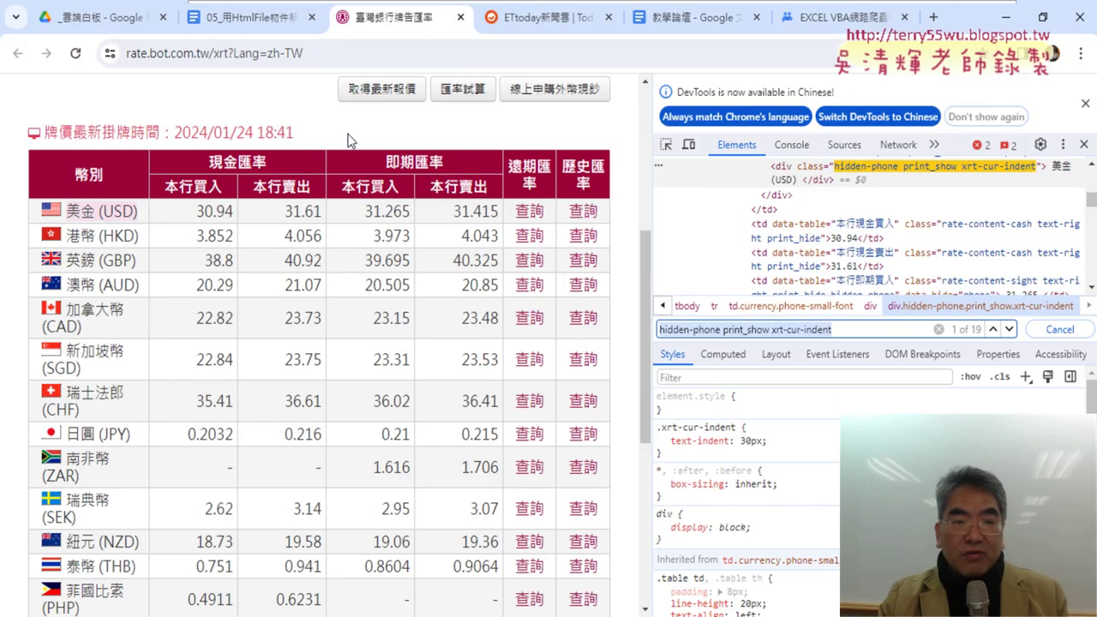
Step: Scroll the Google Docs notes to the 爬取ETTODAY政治與娛樂 section and select its heading
{"action": "left_click", "coordinate": [249, 17]}
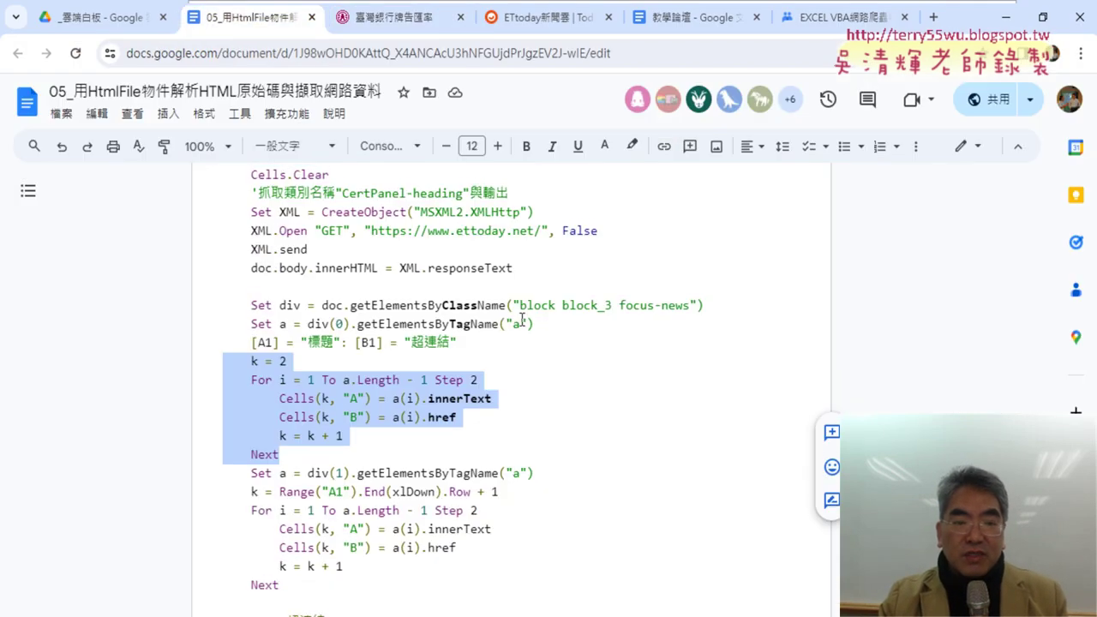
{"action": "scroll", "coordinate": [521, 318], "scroll_direction": "up", "scroll_amount": 3}
{"action": "scroll", "coordinate": [521, 319], "scroll_direction": "down", "scroll_amount": 1}
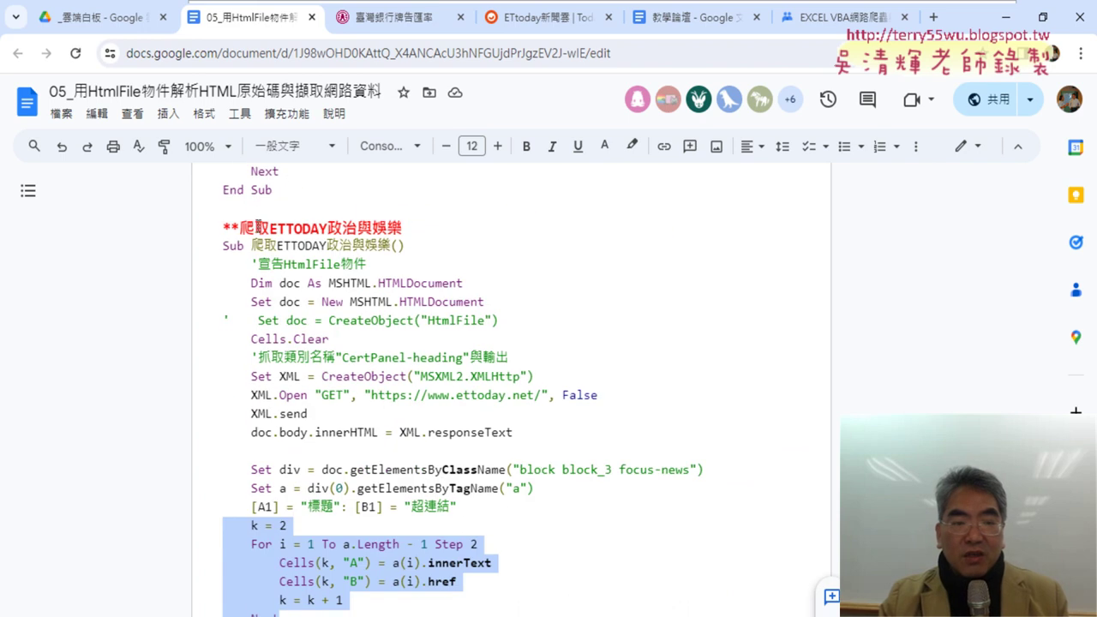
{"action": "left_click_drag", "start_coordinate": [271, 226], "coordinate": [399, 230]}
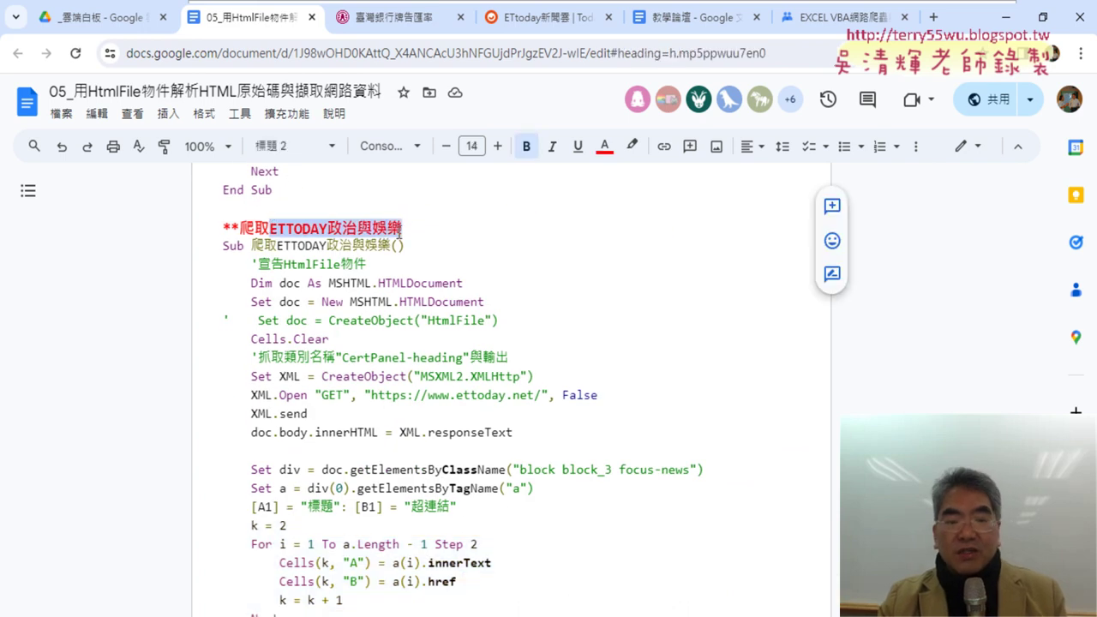